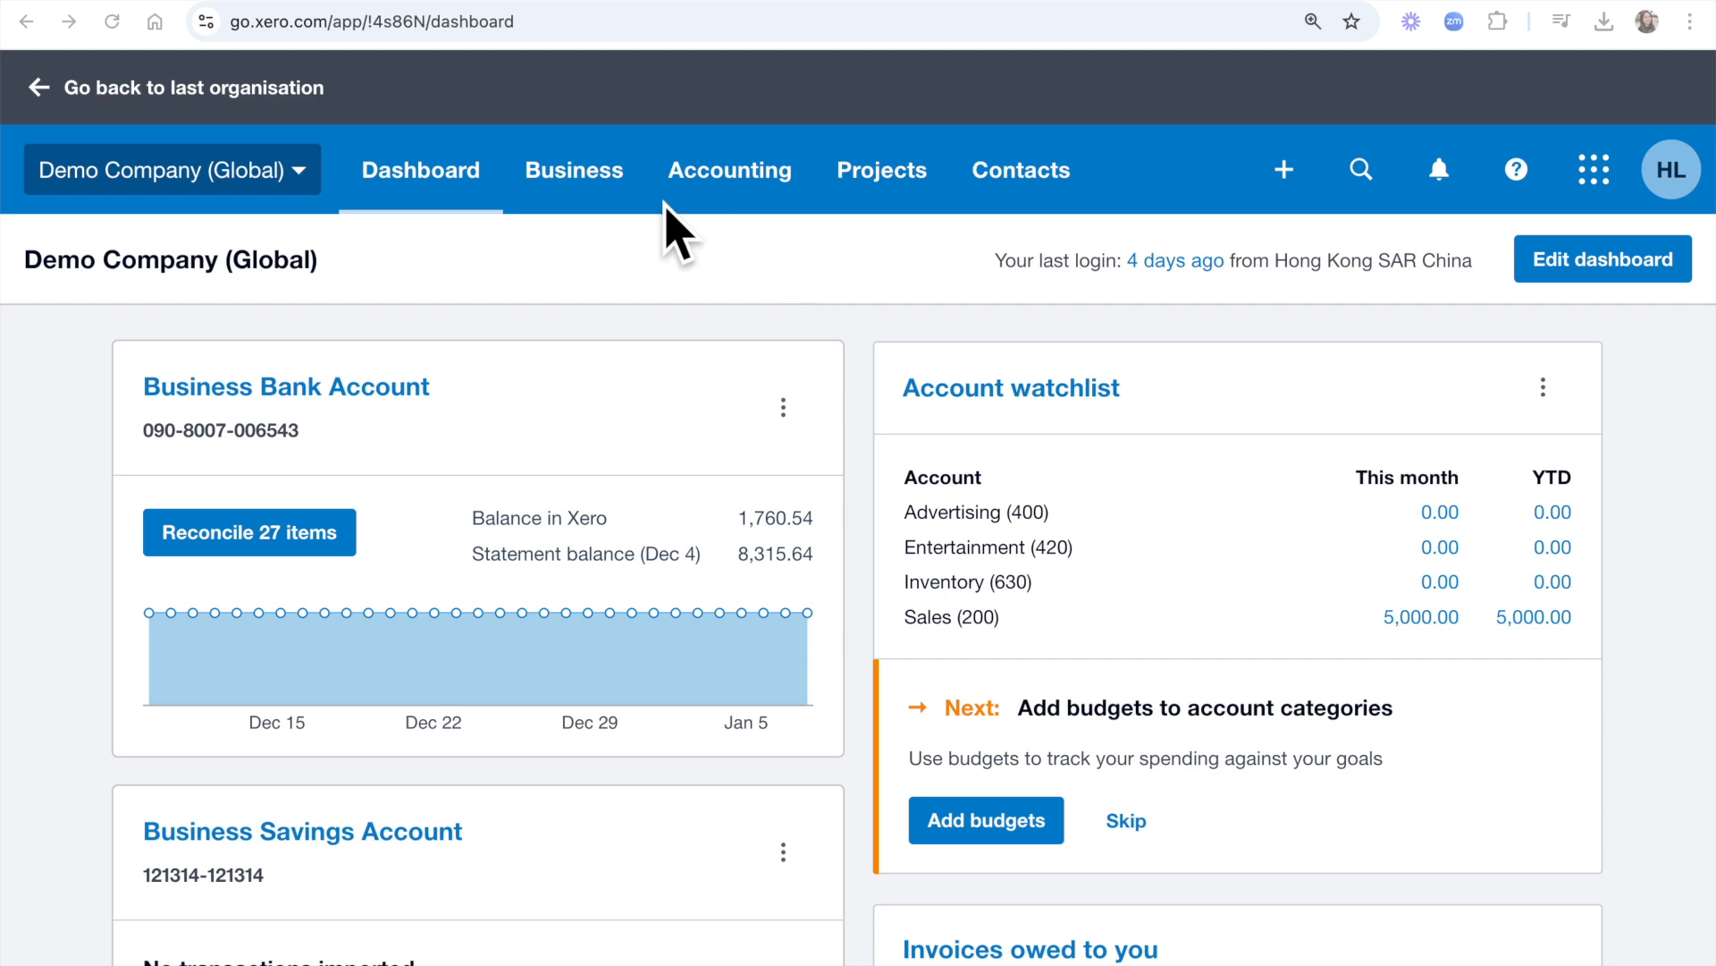
Open the ABC Furniture invoice dated 9 Jan 2025 from the list of sales invoices
{"action": "left_click", "coordinate": [555, 190]}
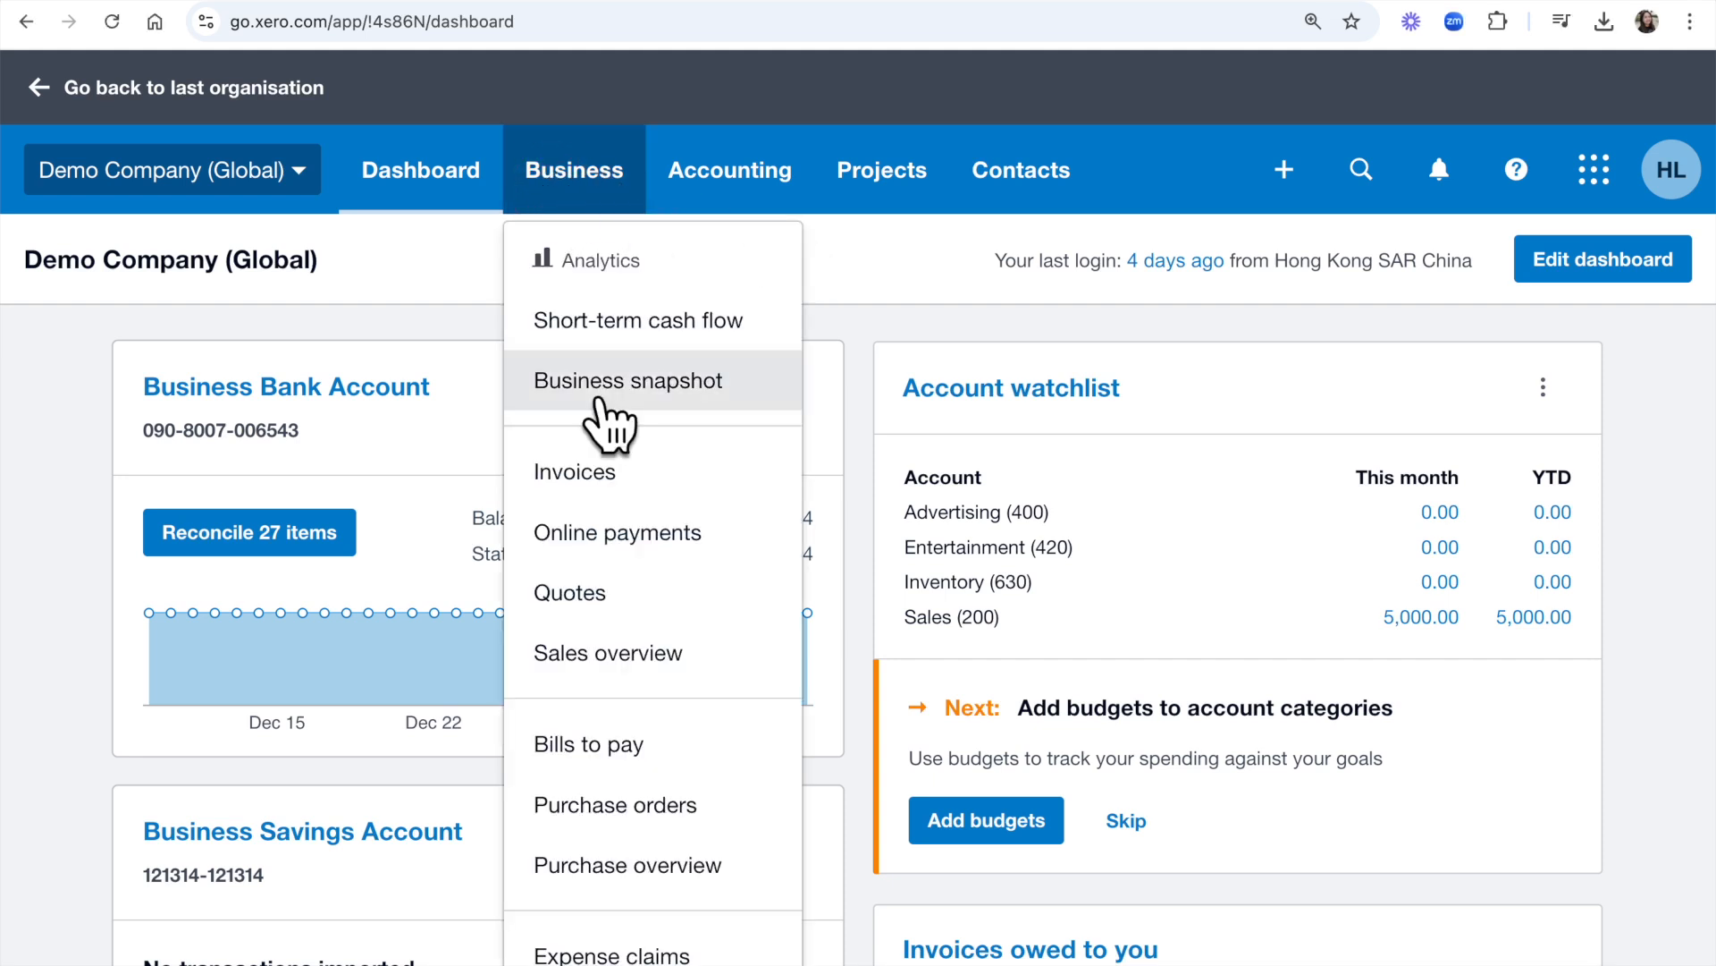
{"action": "left_click", "coordinate": [575, 480]}
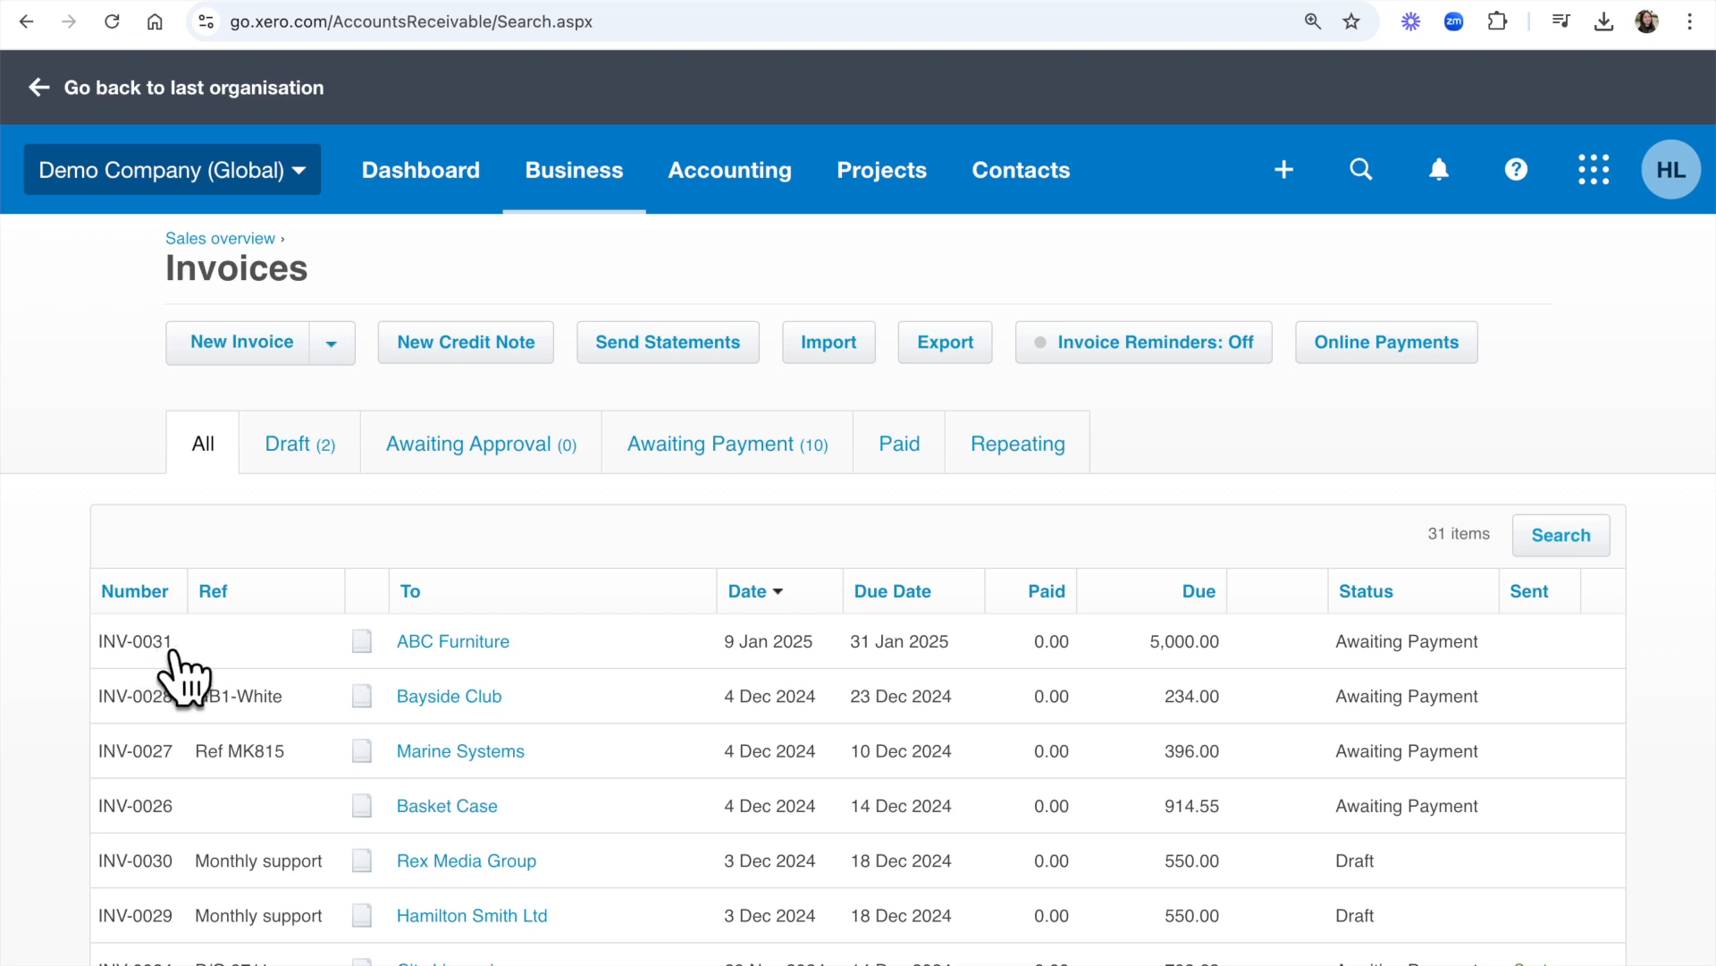
{"action": "left_click", "coordinate": [454, 642]}
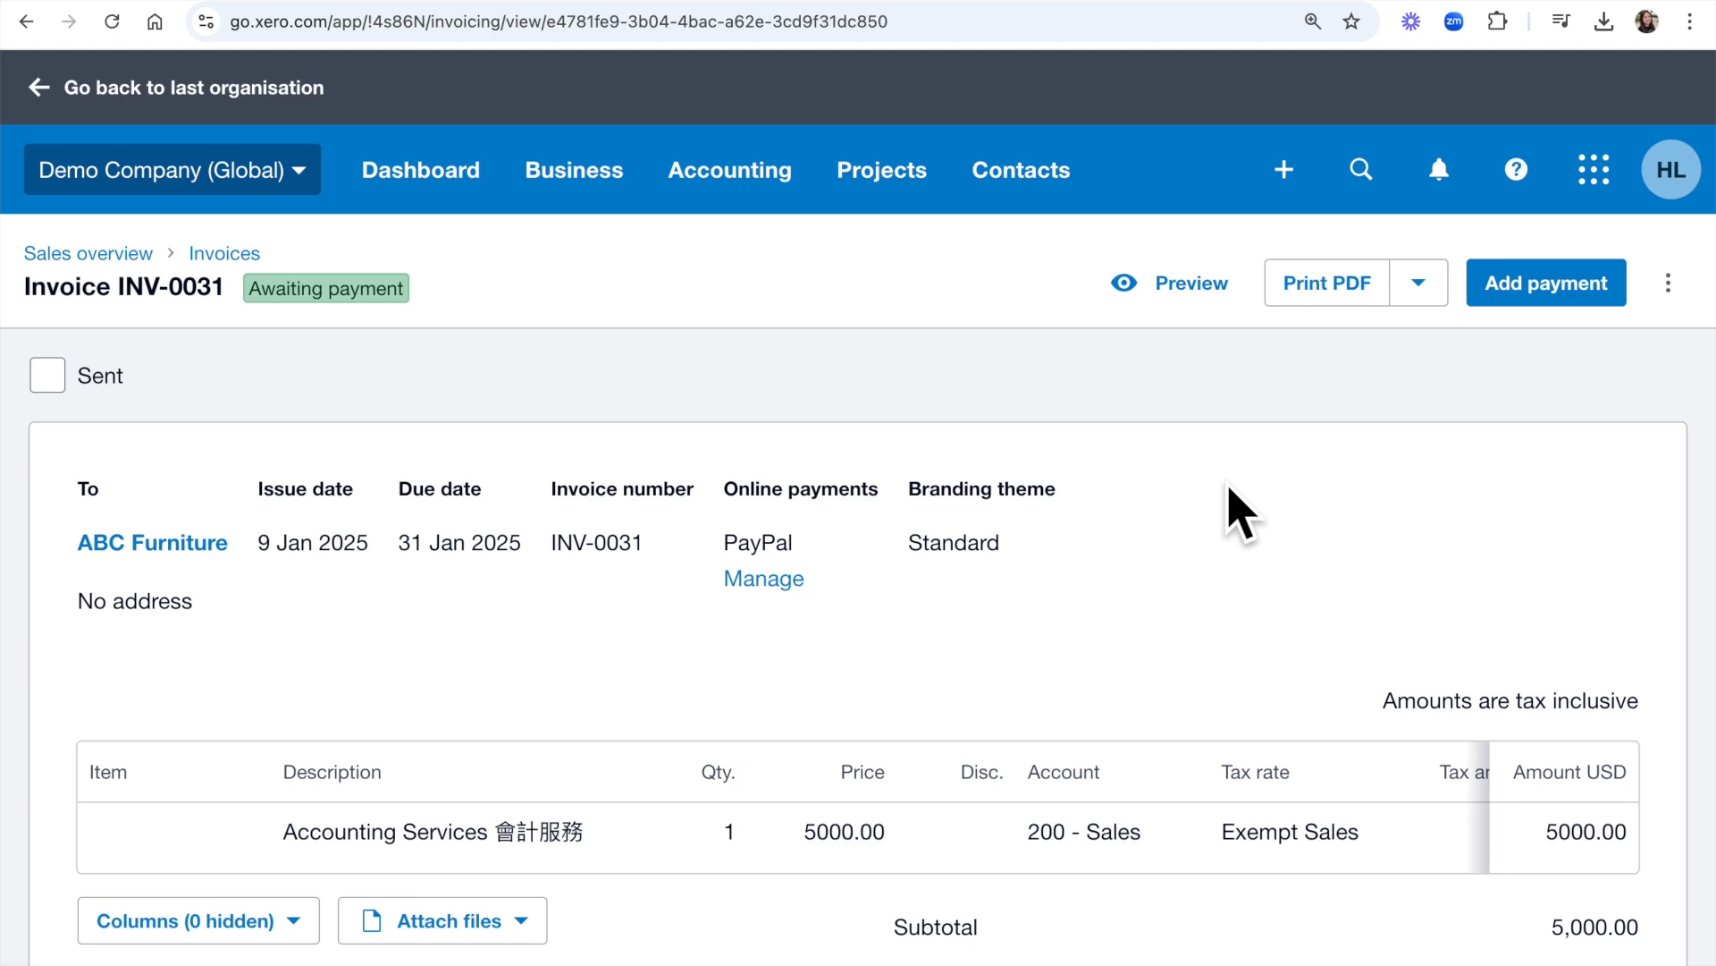
Download the ABC Furniture invoice as a PDF without marking it as sent, and open the downloaded file
{"action": "left_click", "coordinate": [1336, 286]}
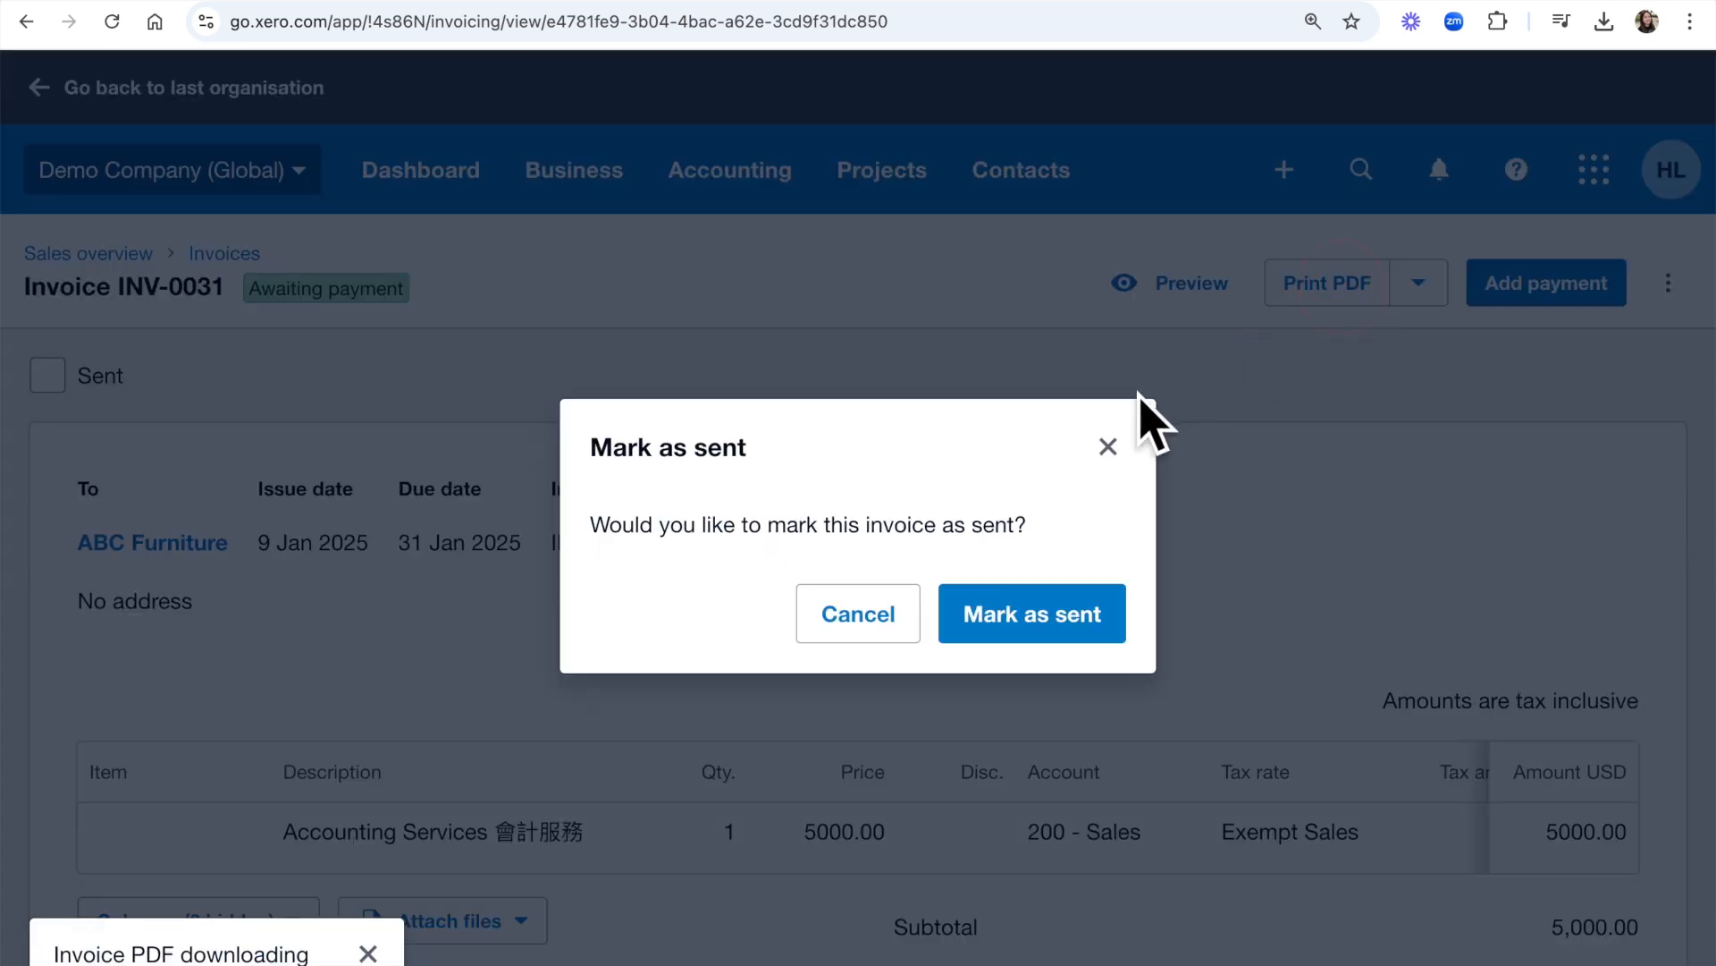
{"action": "left_click", "coordinate": [1108, 447]}
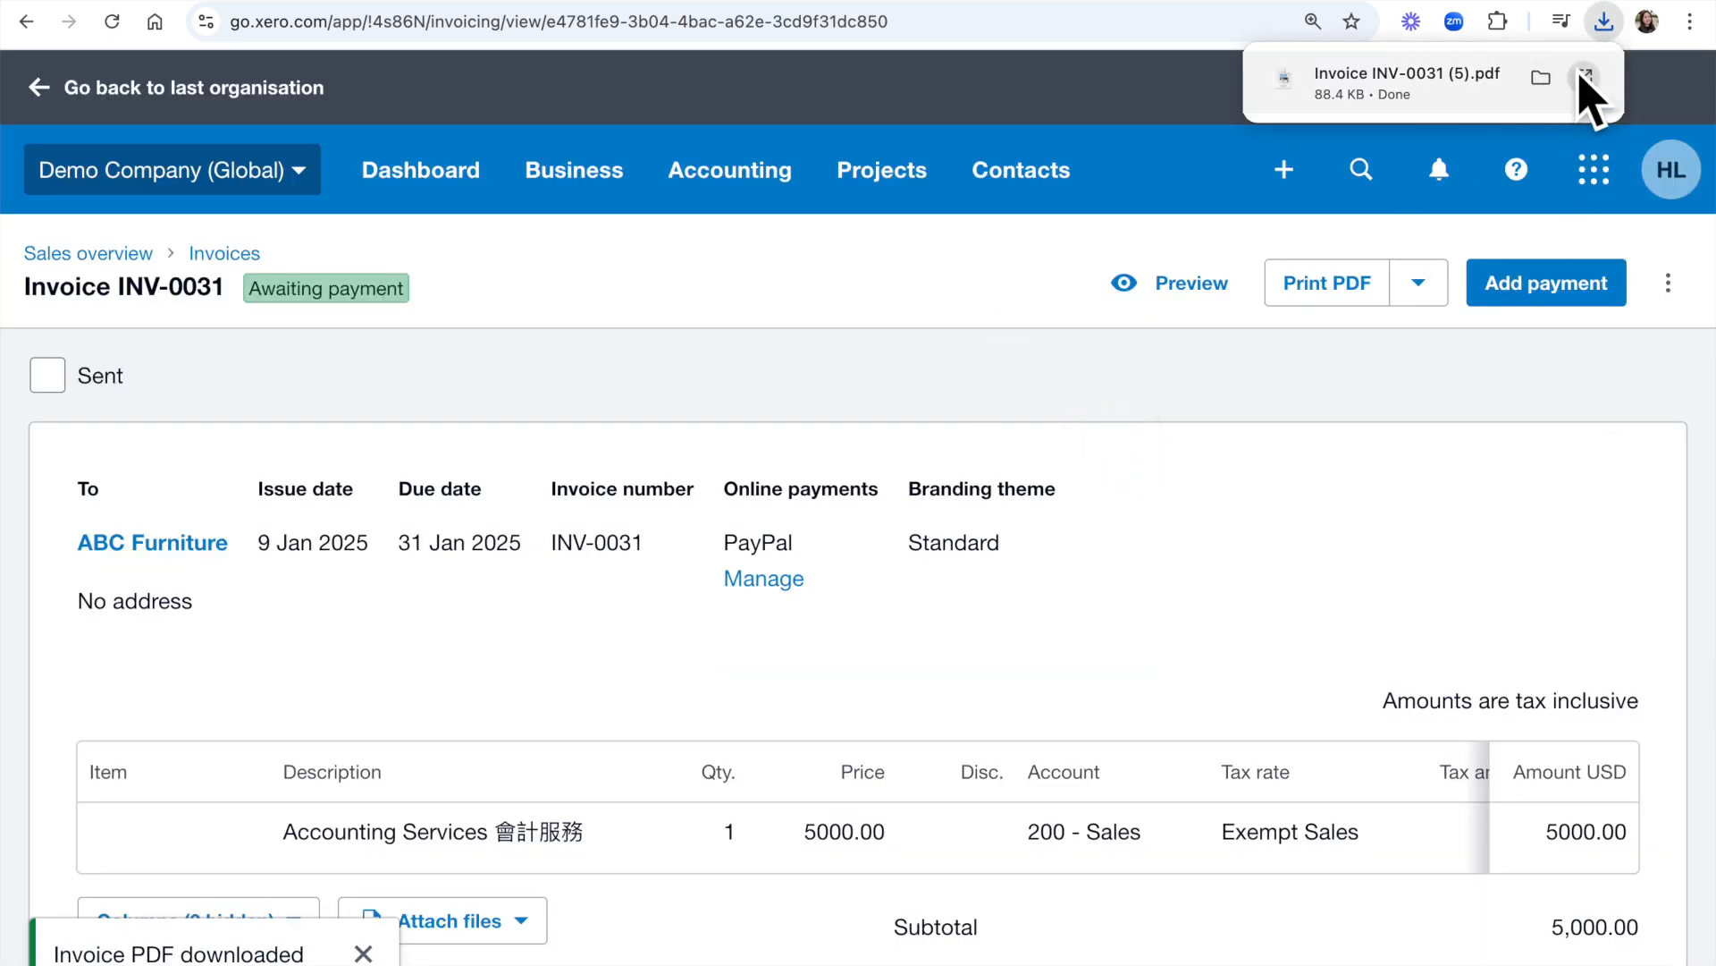
{"action": "left_click", "coordinate": [1580, 77]}
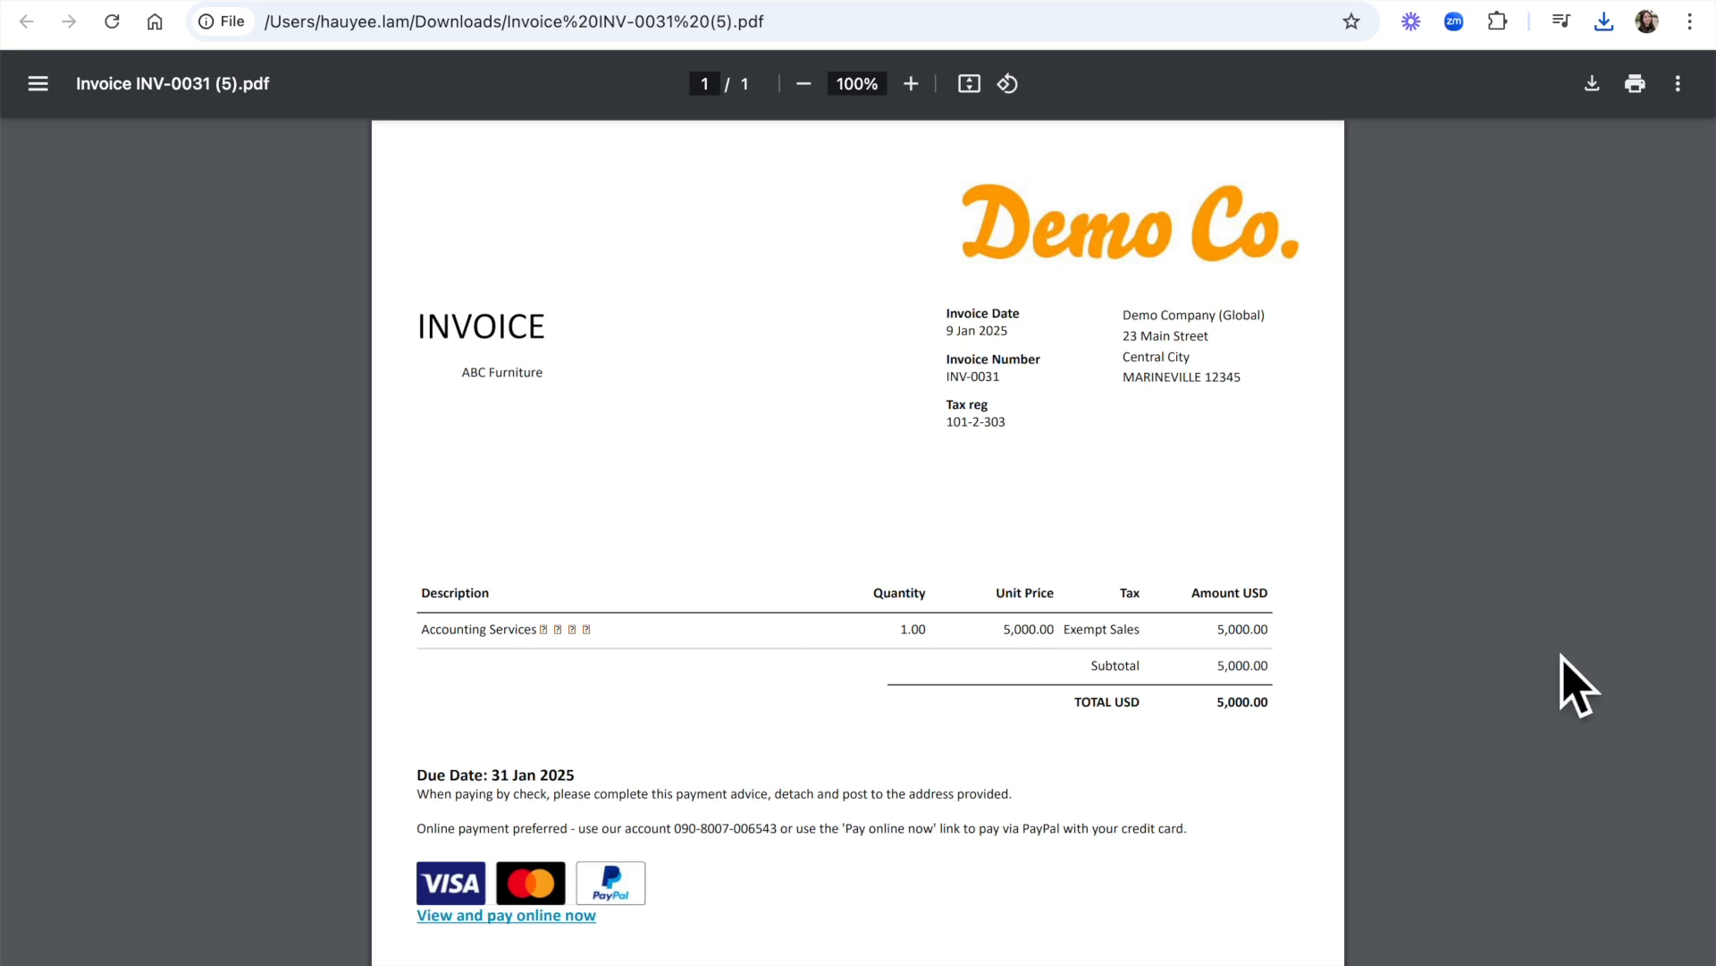
Enlarge the invoice PDF to 150% and examine how the Accounting Services description and its Chinese characters are printed
{"action": "left_click", "coordinate": [911, 83]}
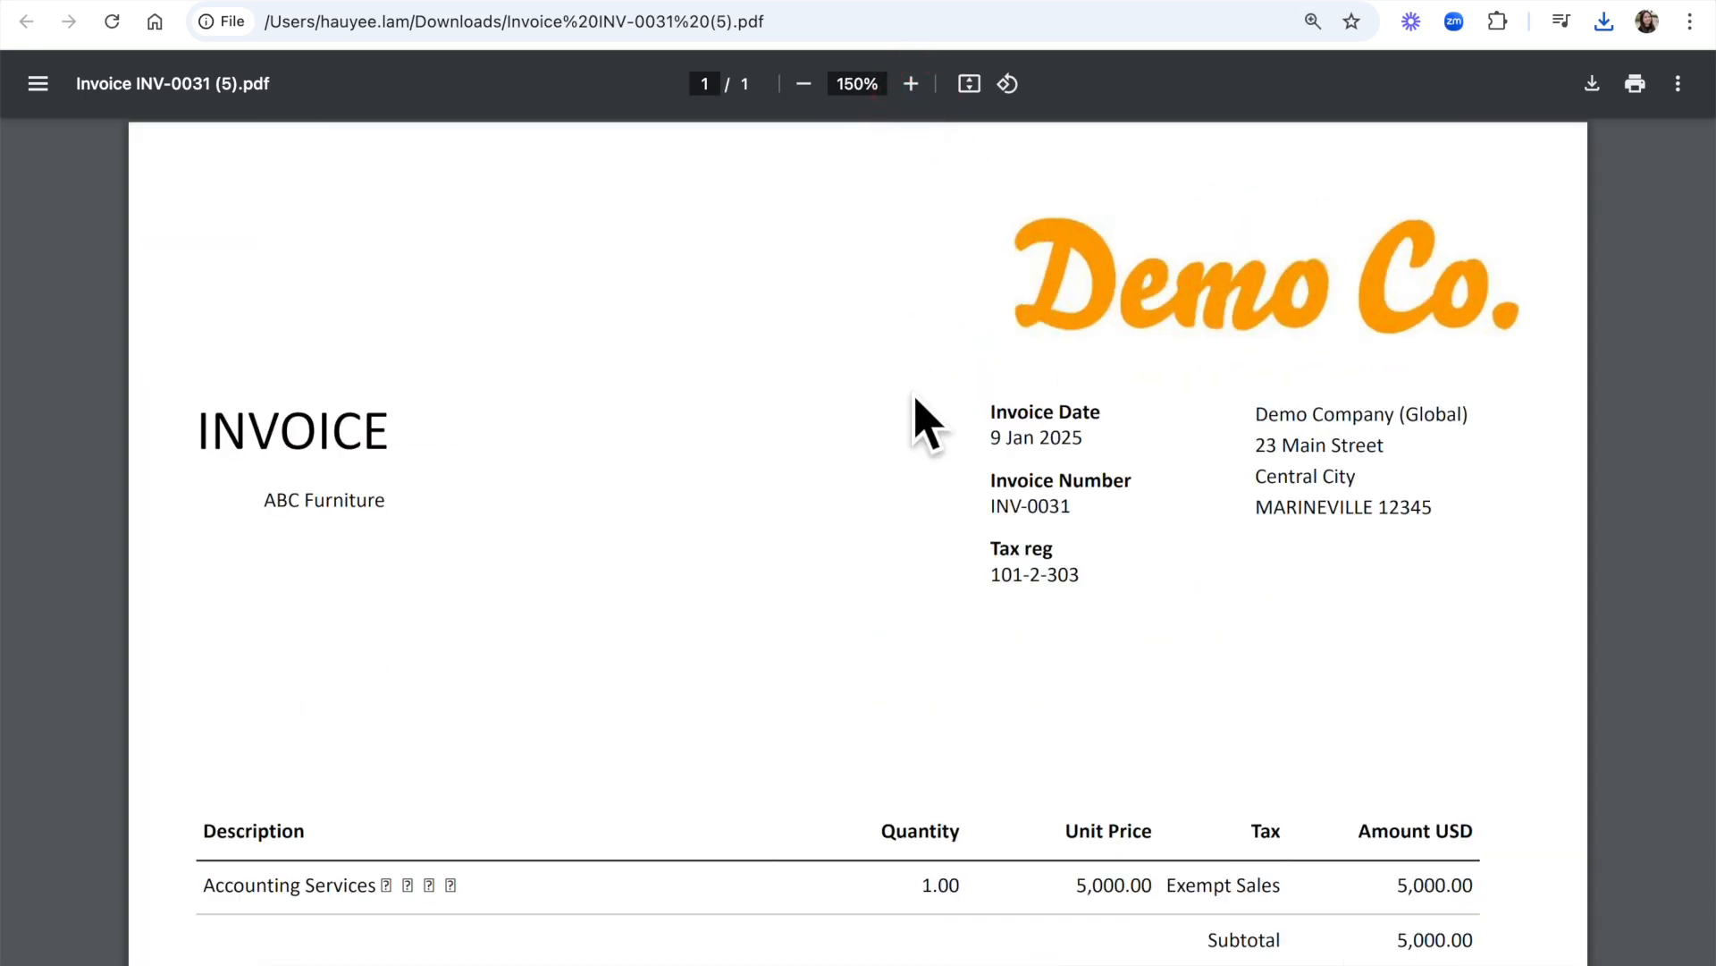
{"action": "scroll", "coordinate": [914, 397], "scroll_direction": "up", "scroll_amount": 5}
{"action": "scroll", "coordinate": [913, 397], "scroll_direction": "down", "scroll_amount": 1}
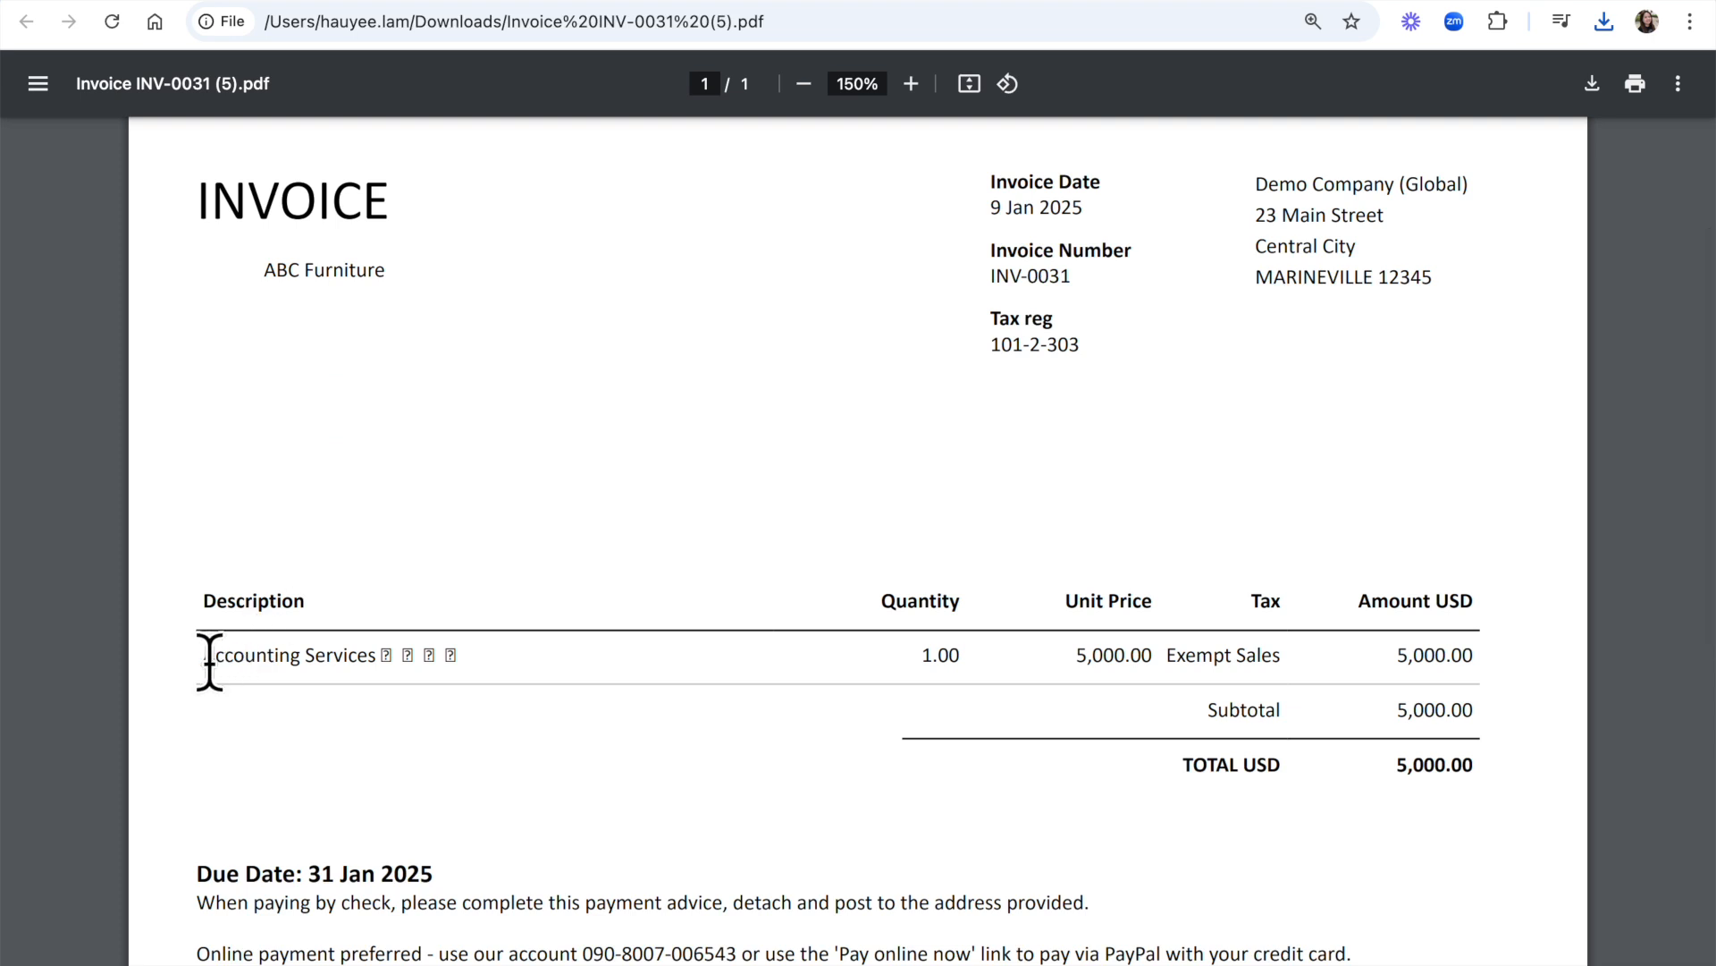
{"action": "left_click_drag", "start_coordinate": [200, 655], "coordinate": [398, 669]}
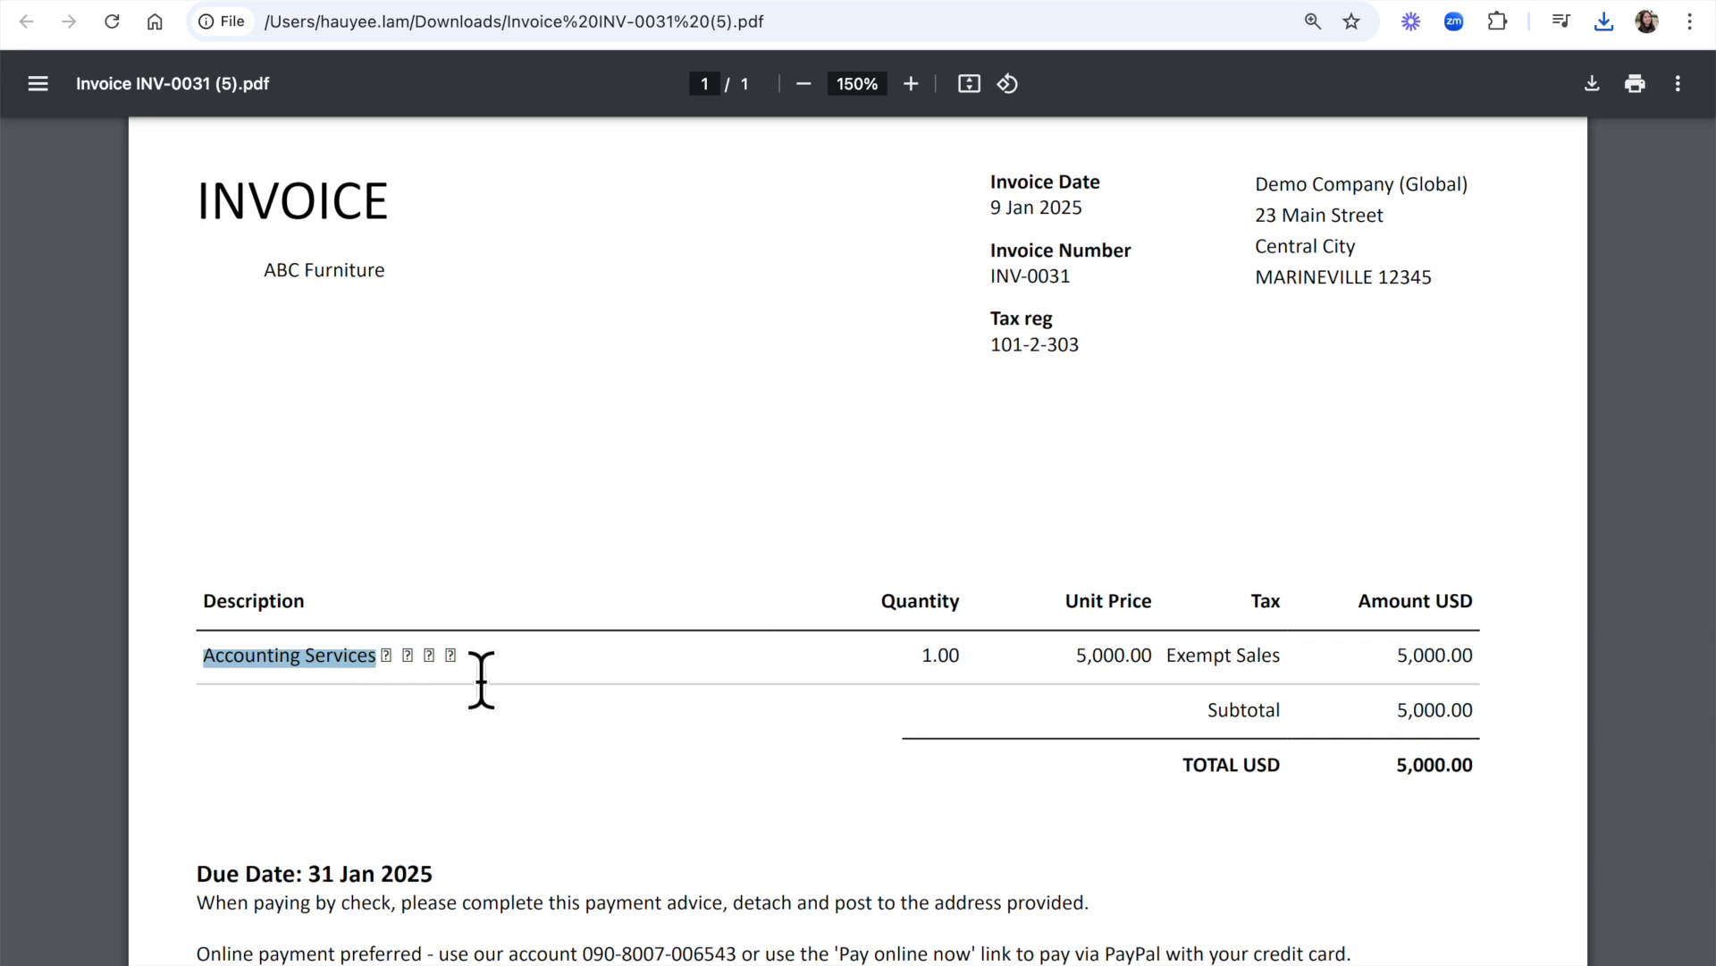
{"action": "left_click_drag", "start_coordinate": [458, 658], "coordinate": [372, 655]}
{"action": "left_click", "coordinate": [508, 709]}
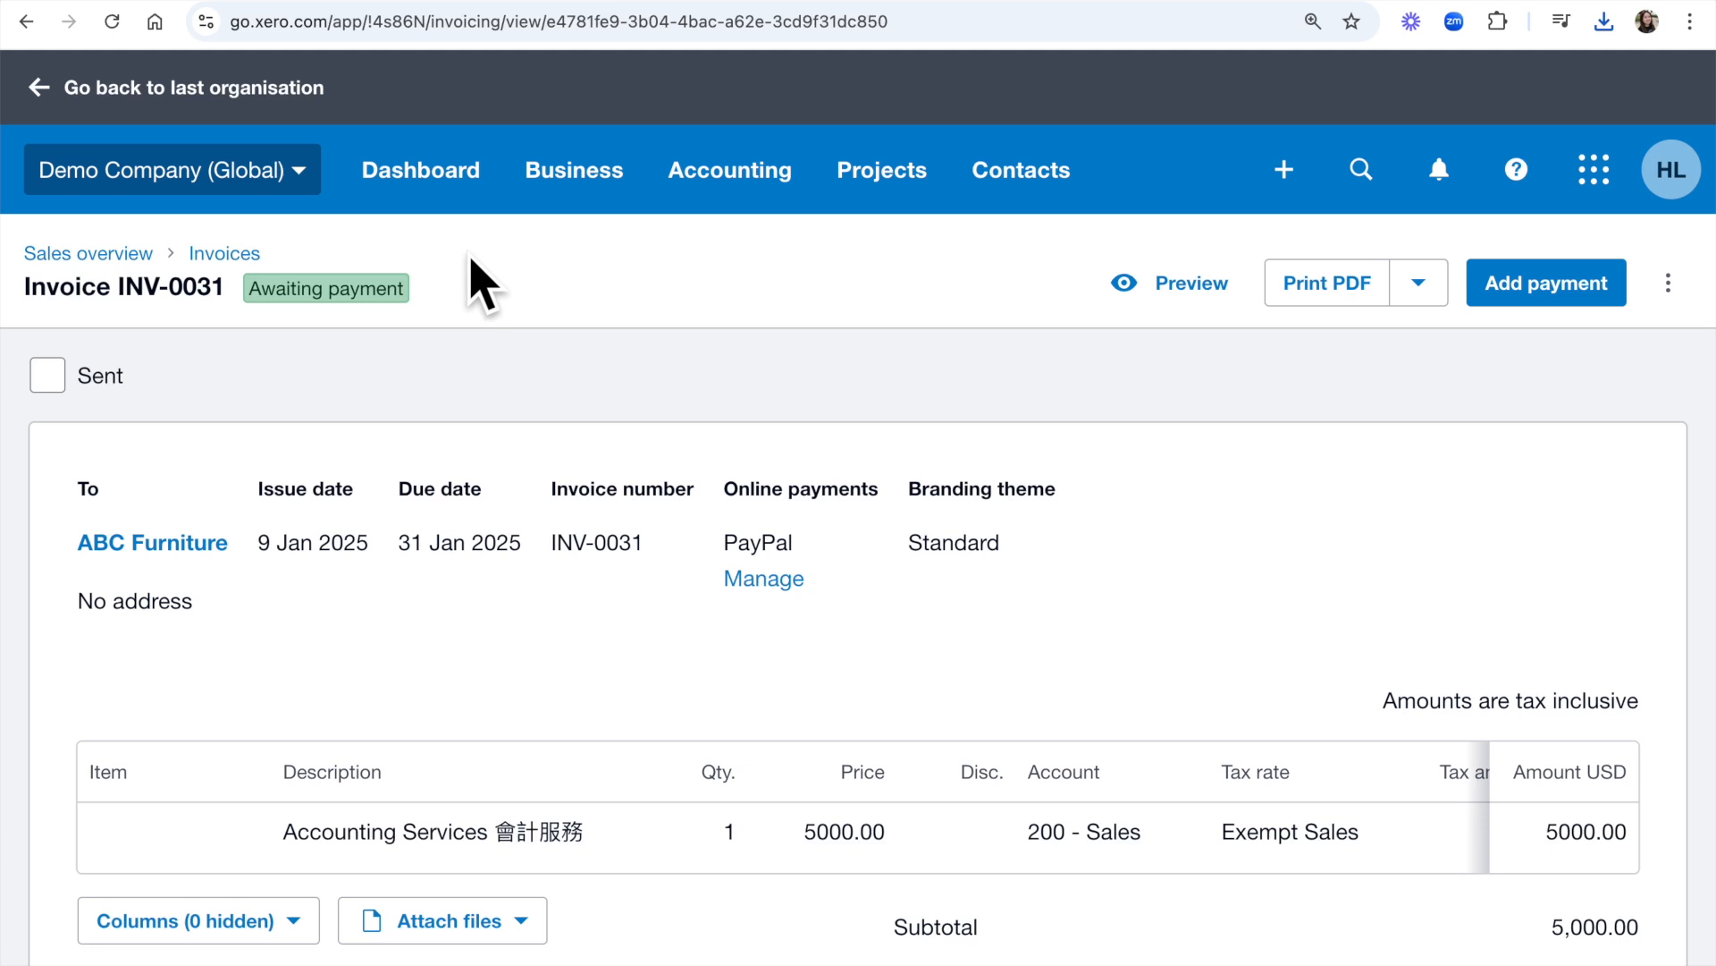
Return to the organisation in Xero and open its invoice settings
{"action": "left_click", "coordinate": [228, 155]}
{"action": "left_click", "coordinate": [229, 155]}
{"action": "left_click", "coordinate": [279, 170]}
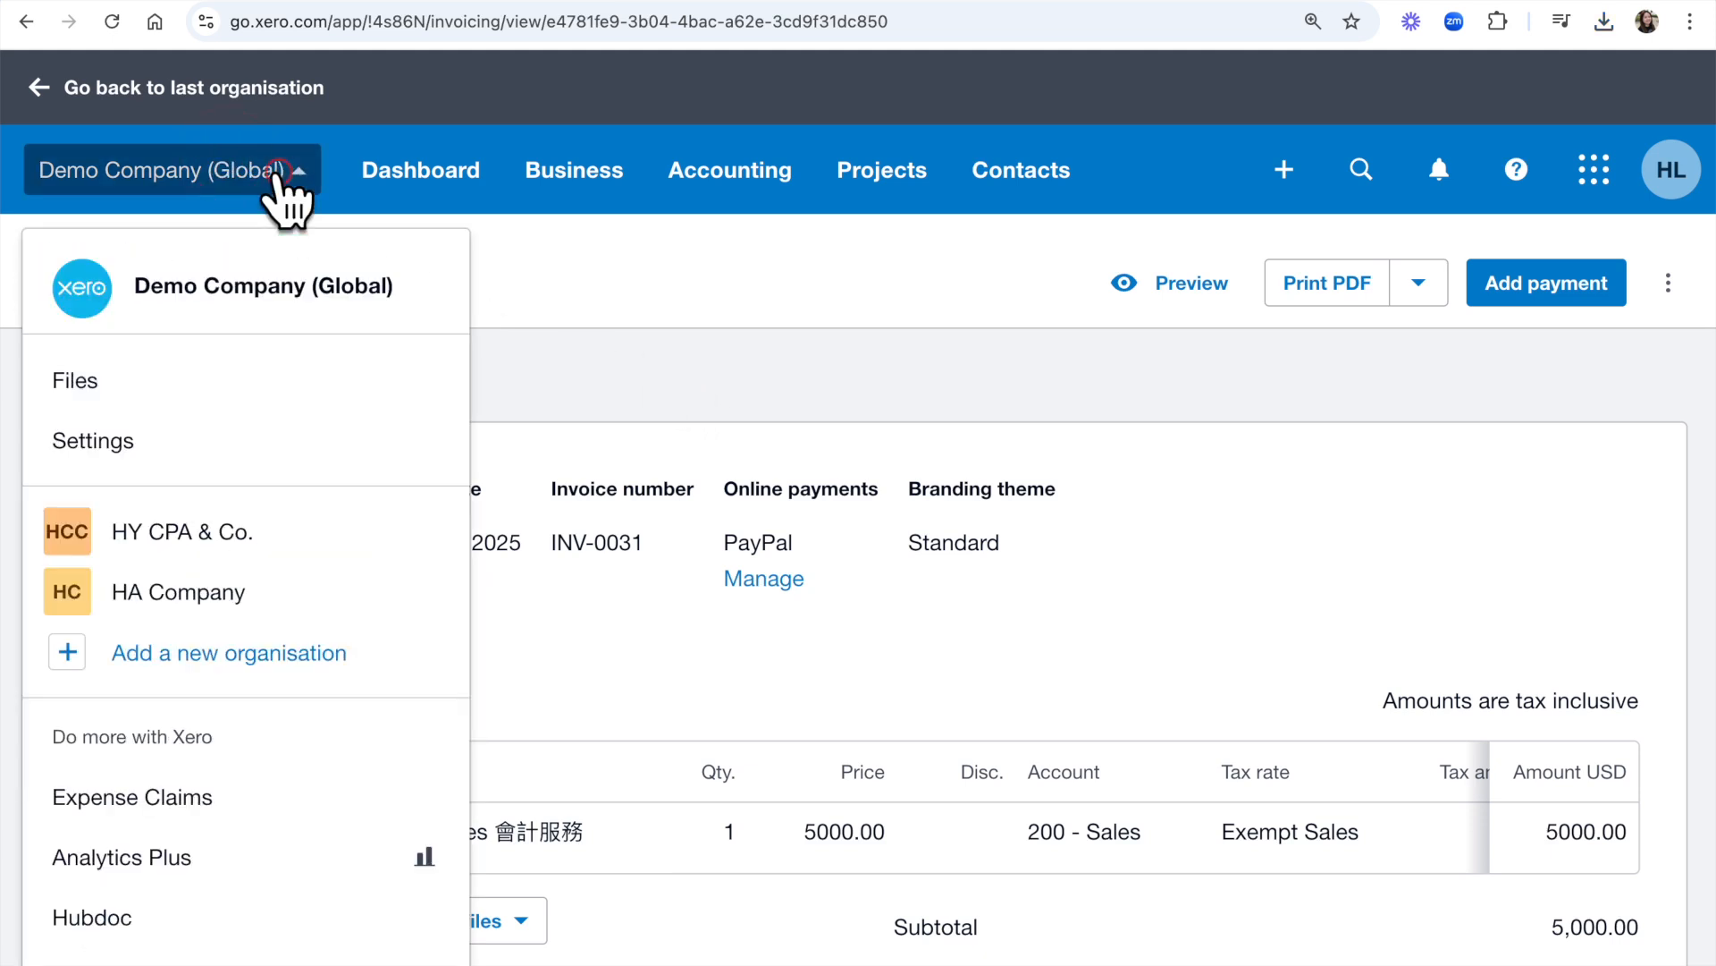
{"action": "left_click", "coordinate": [98, 443]}
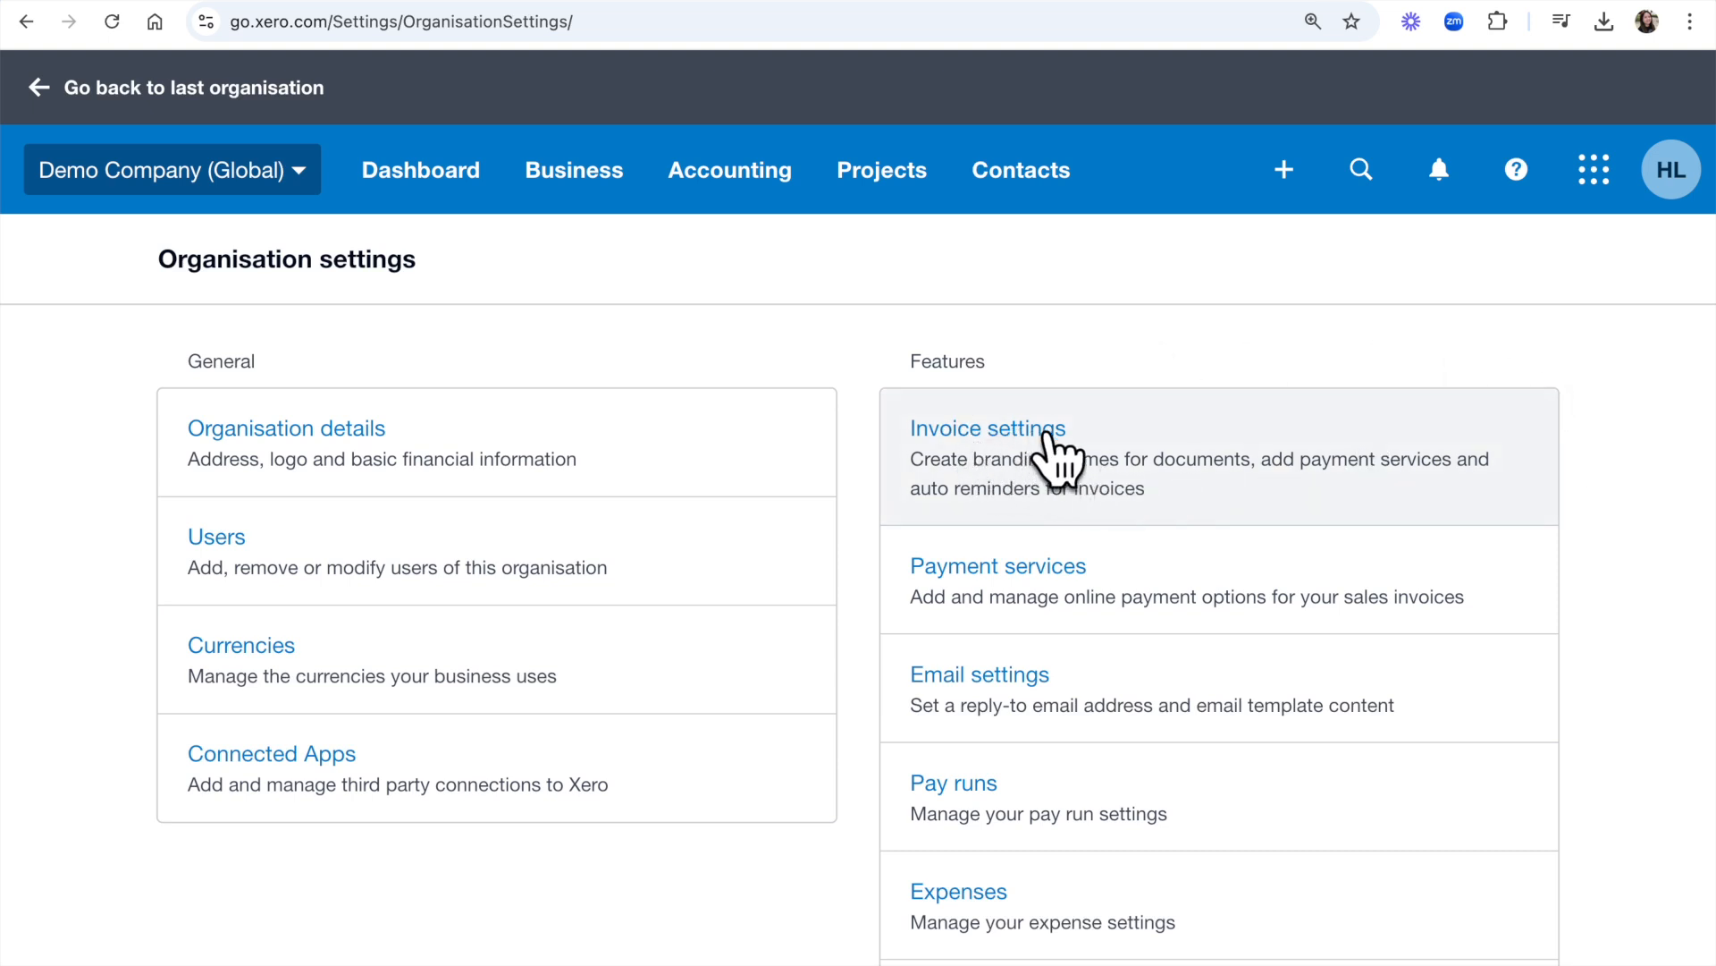
{"action": "left_click", "coordinate": [1009, 429]}
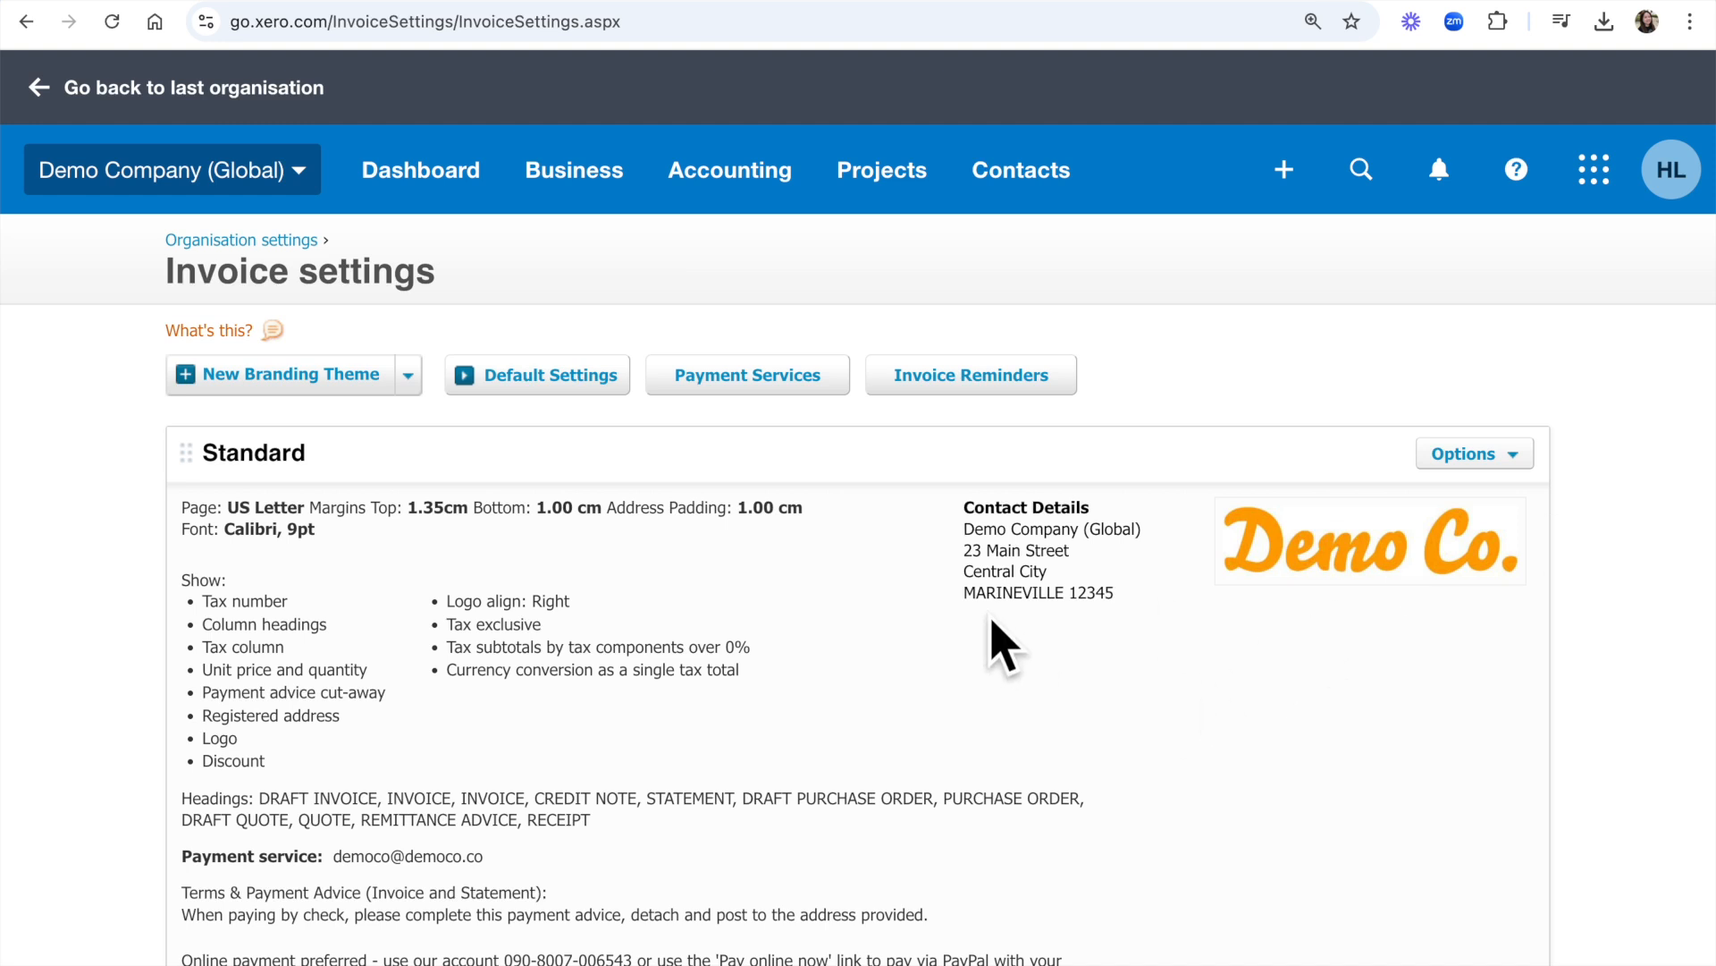
Review the edit options of the Standard branding theme with the page zoomed out to 110%, and close them without changes
{"action": "left_click", "coordinate": [1484, 454]}
{"action": "left_click", "coordinate": [1471, 485]}
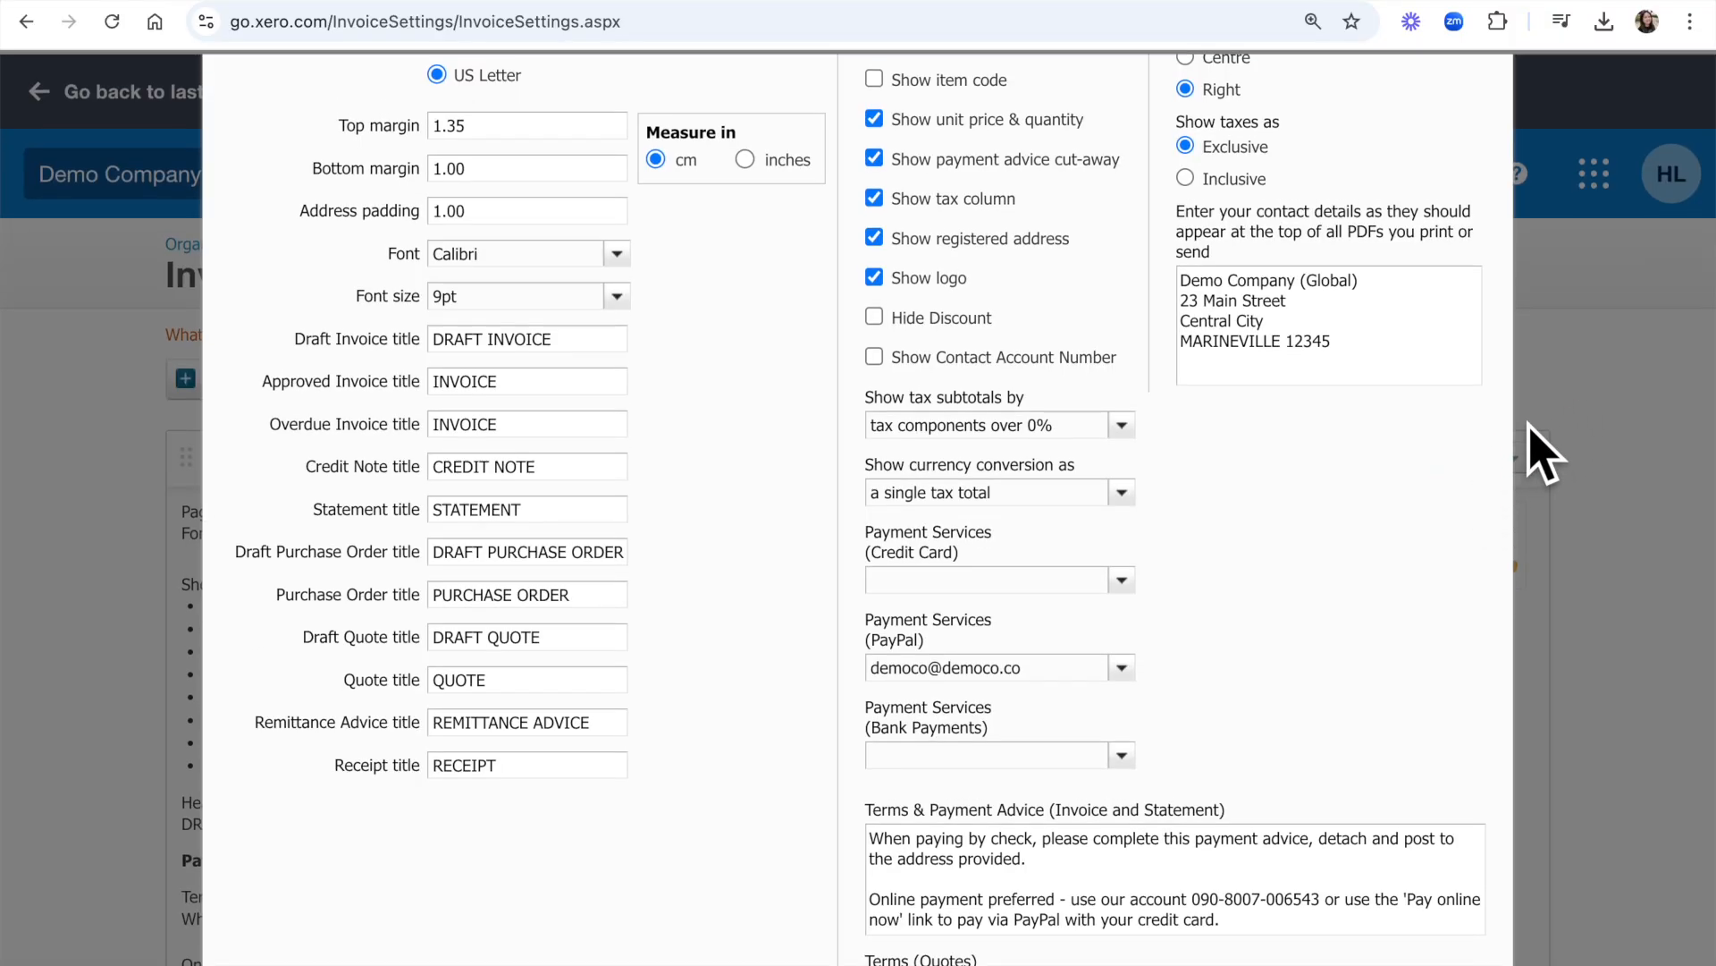
{"action": "left_click", "coordinate": [1610, 411]}
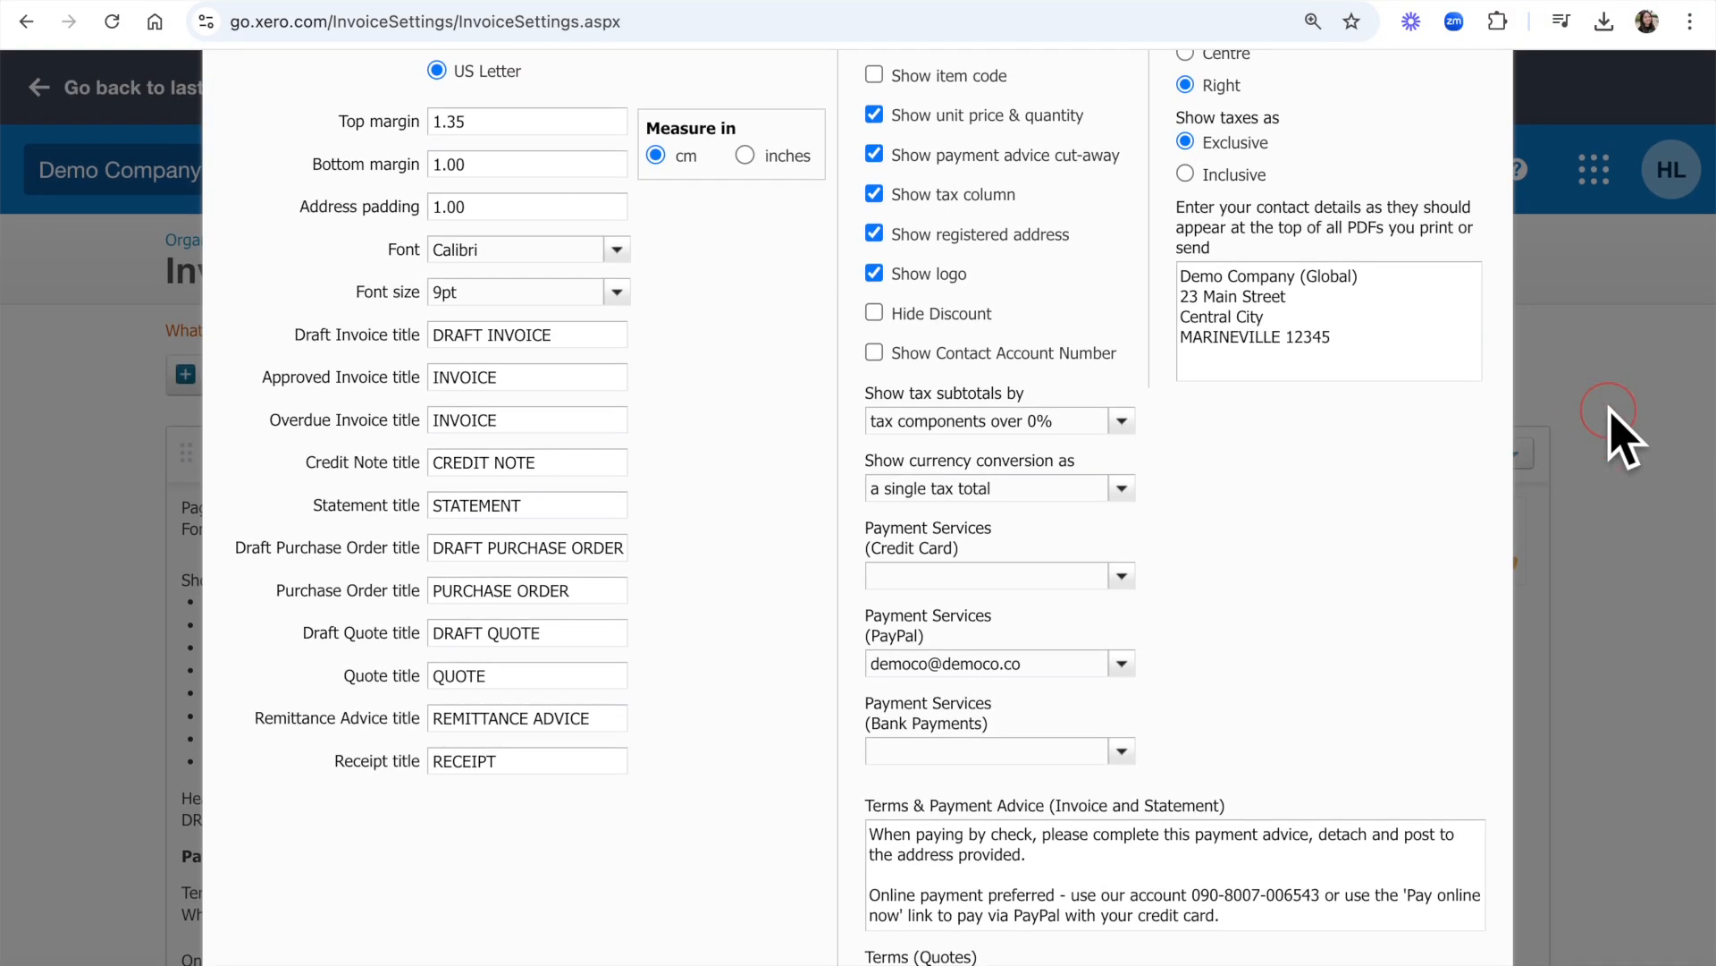
{"action": "key", "text": "ctrl+minus"}
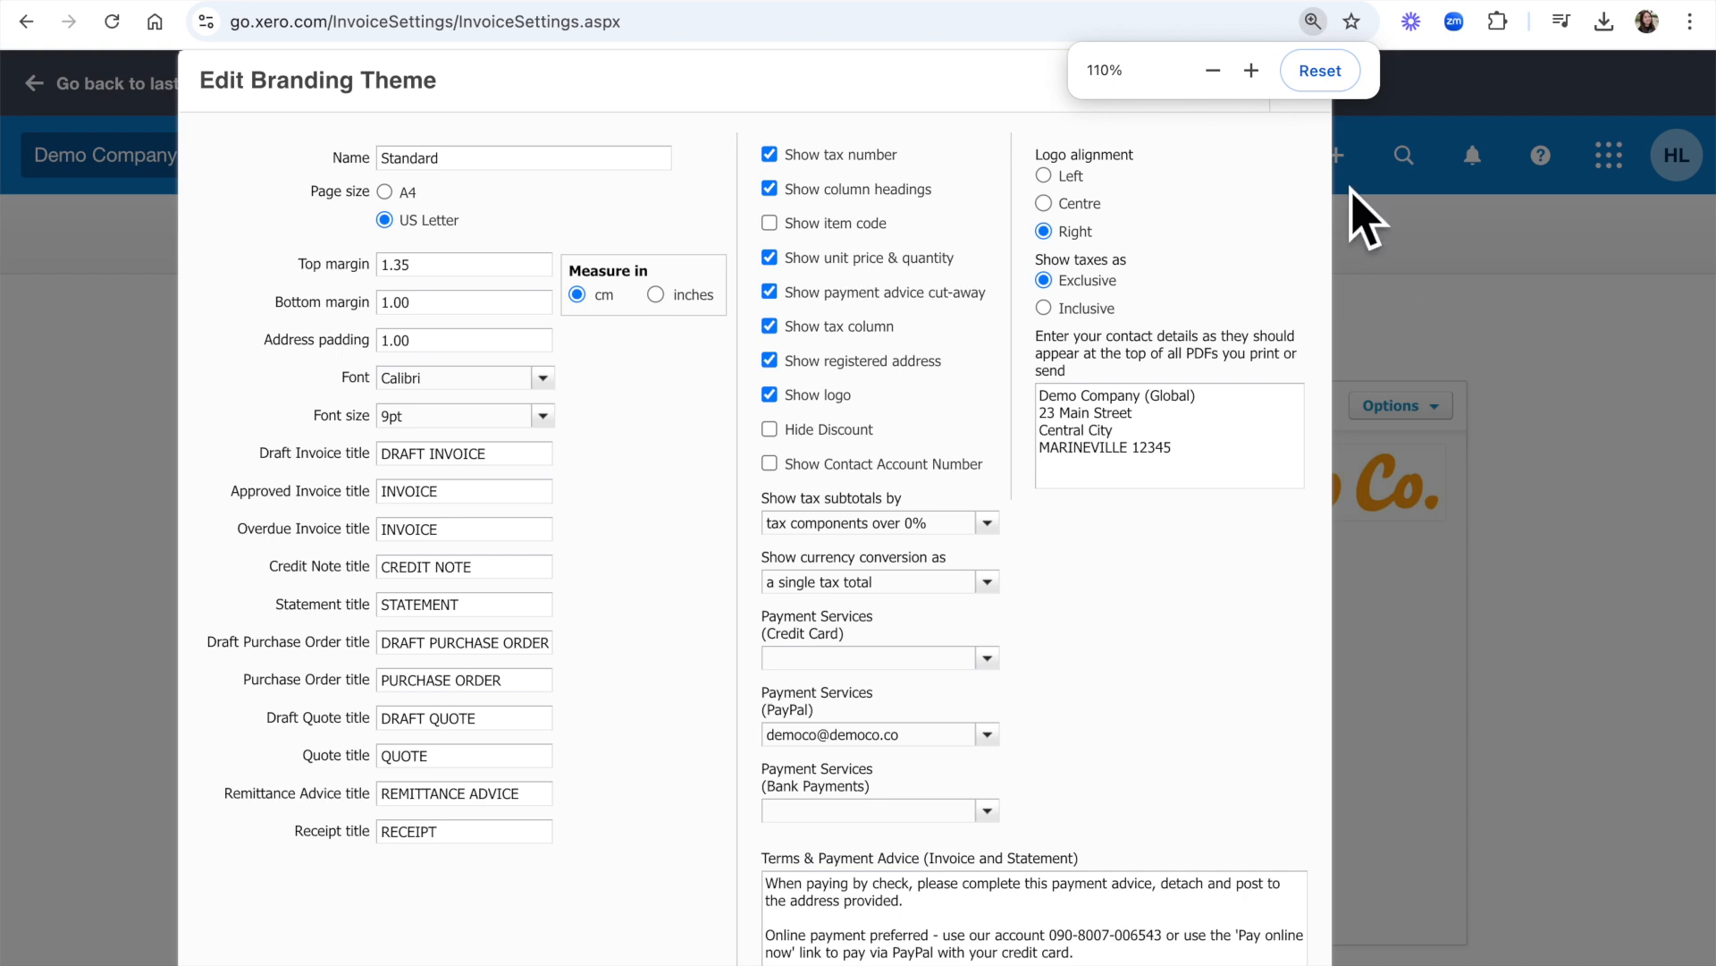
{"action": "left_click", "coordinate": [1301, 79]}
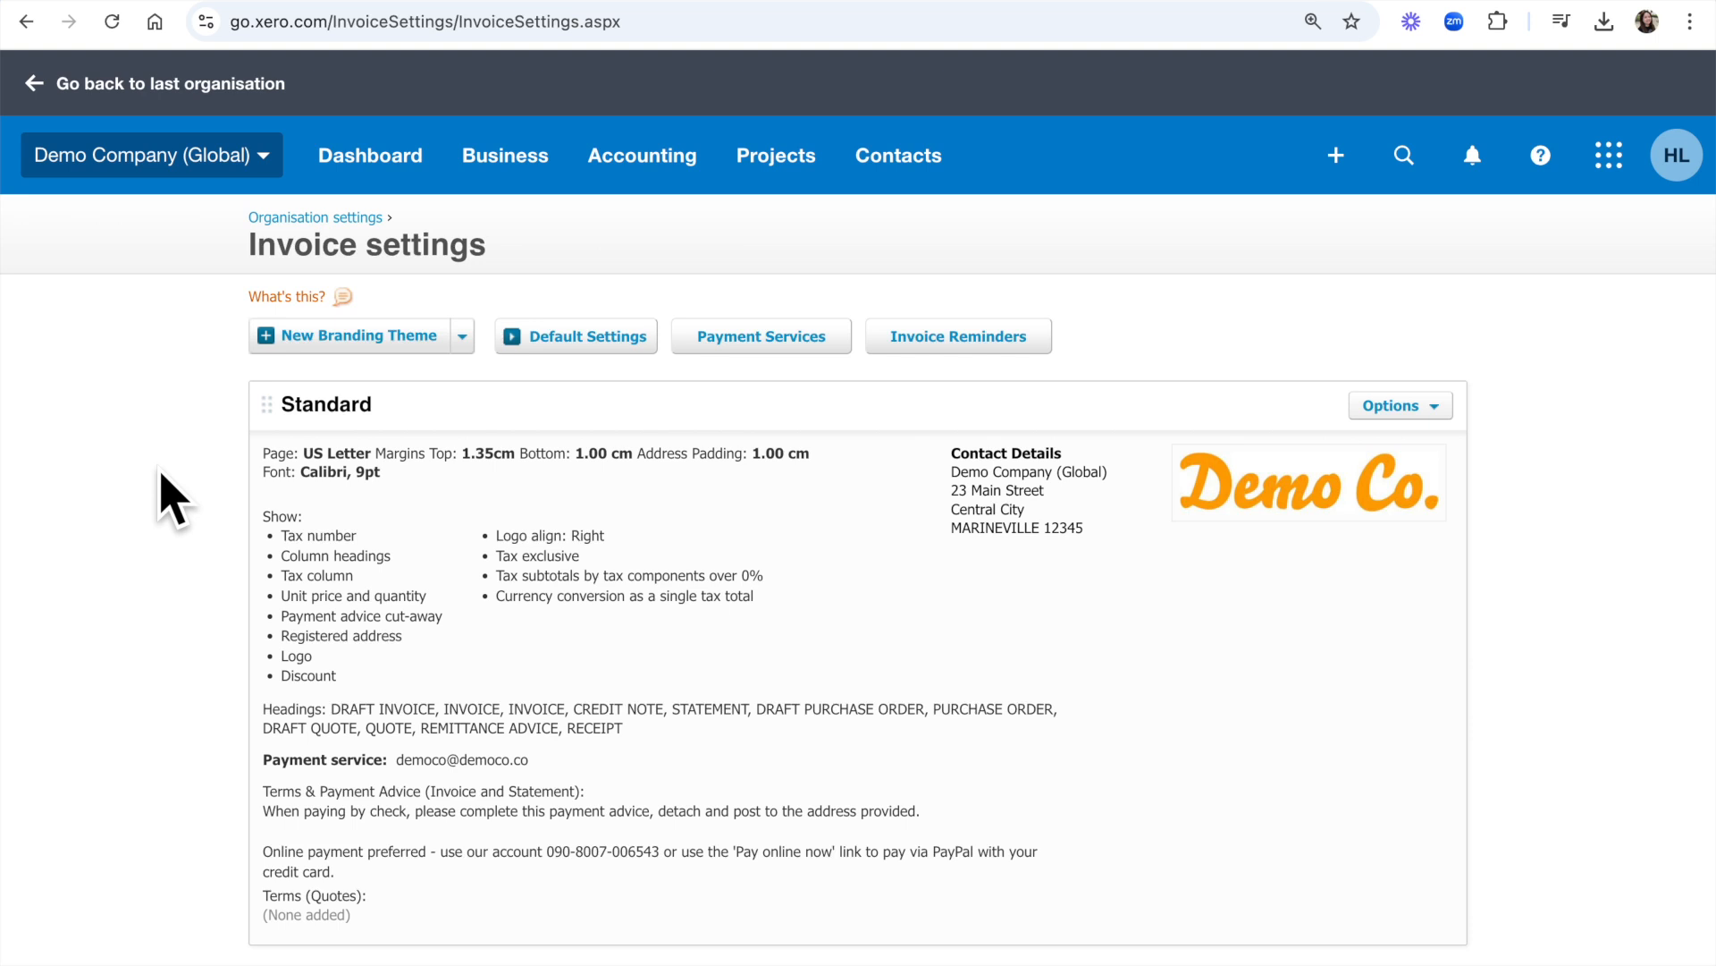
Create a new custom .docx branding theme titled "Chinese Template"
{"action": "left_click", "coordinate": [462, 337]}
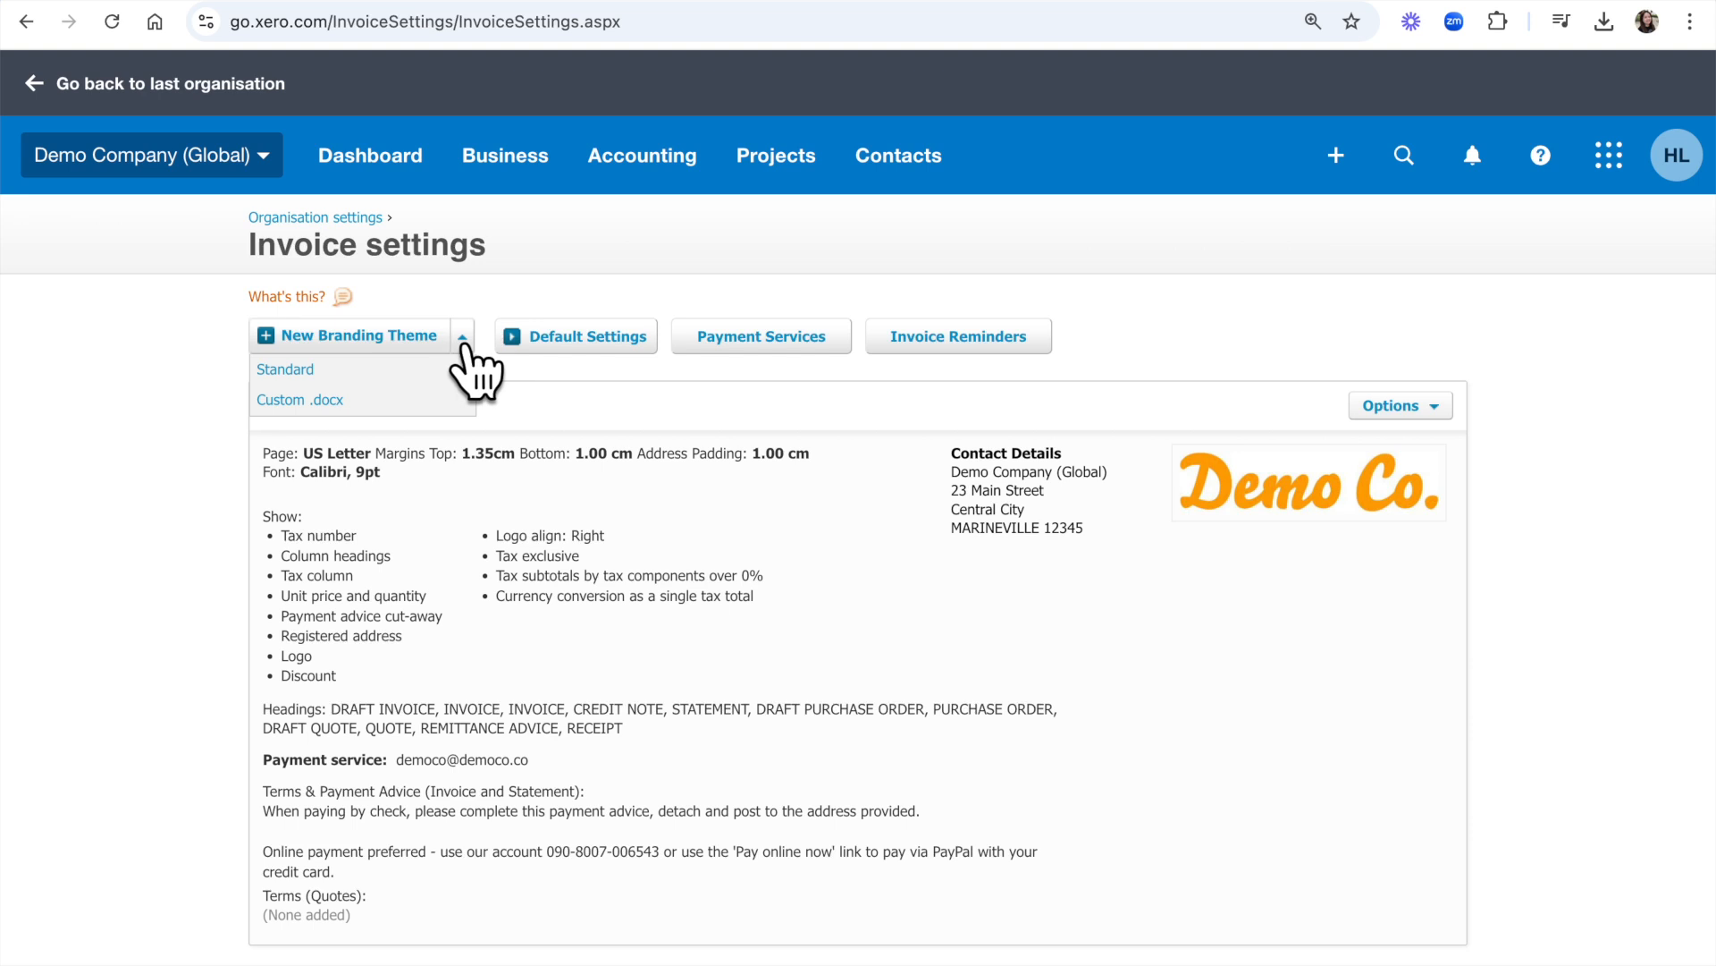
{"action": "left_click", "coordinate": [320, 401]}
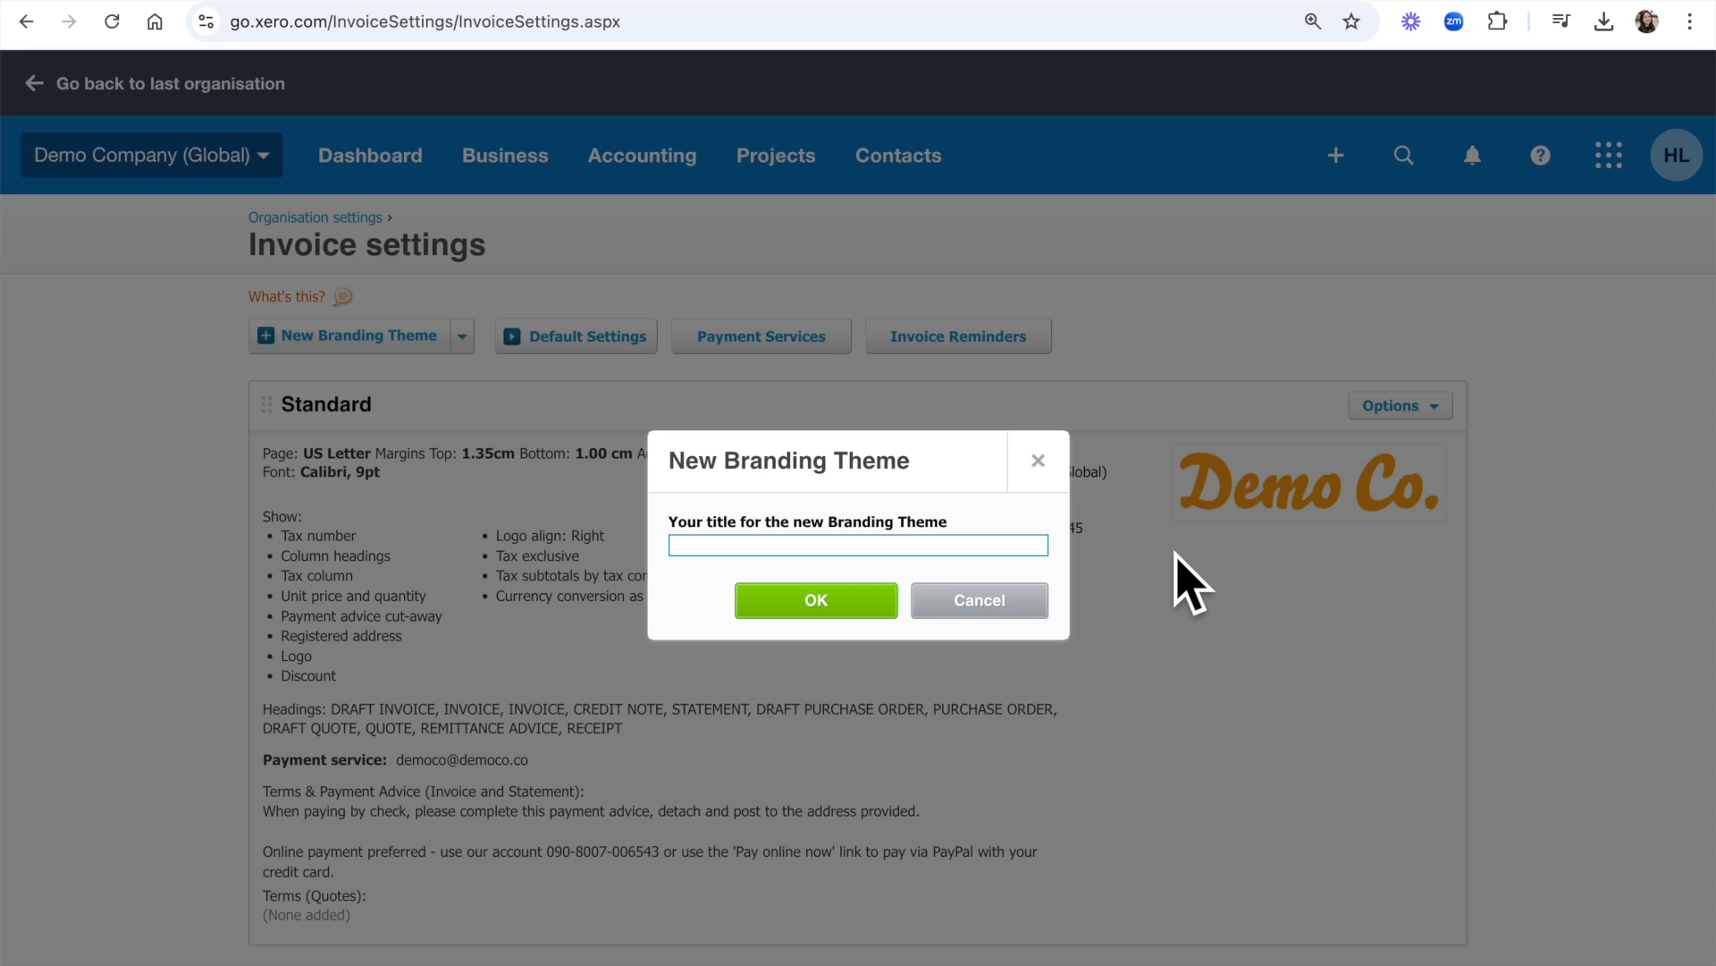
{"action": "type", "text": "Chinese Template"}
{"action": "left_click", "coordinate": [881, 601]}
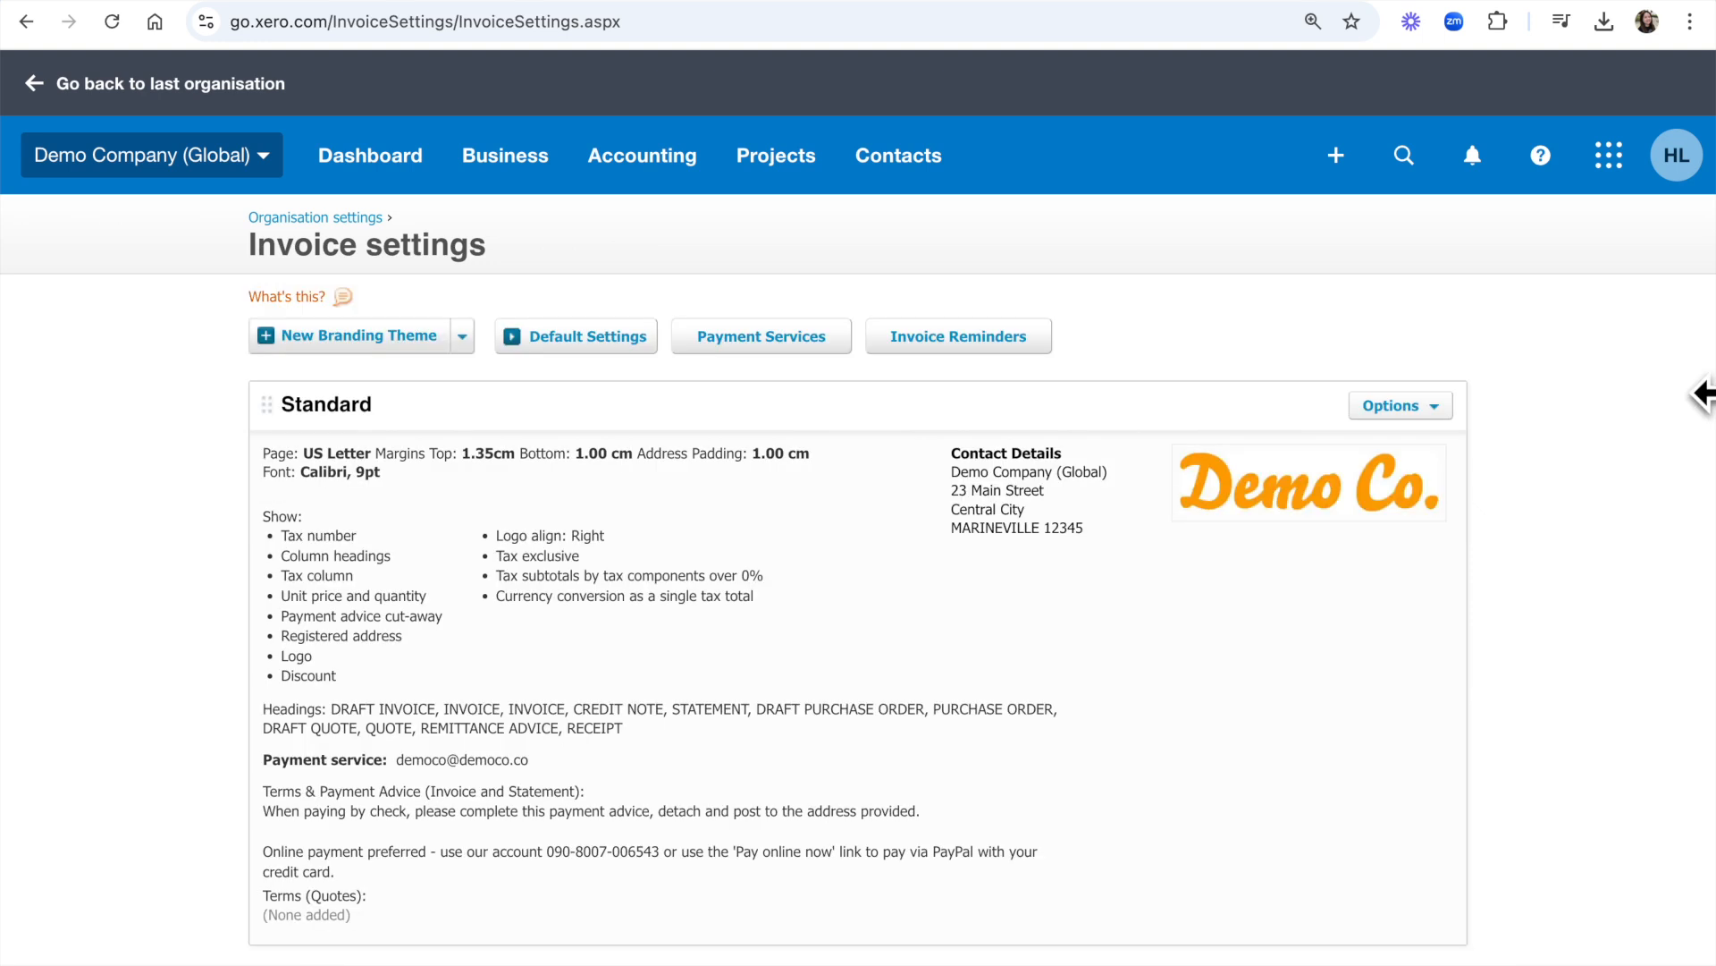
Download the .zip of .docx templates for the Chinese Template theme and open the extracted folder
{"action": "scroll", "coordinate": [1583, 413], "scroll_direction": "down", "scroll_amount": 15}
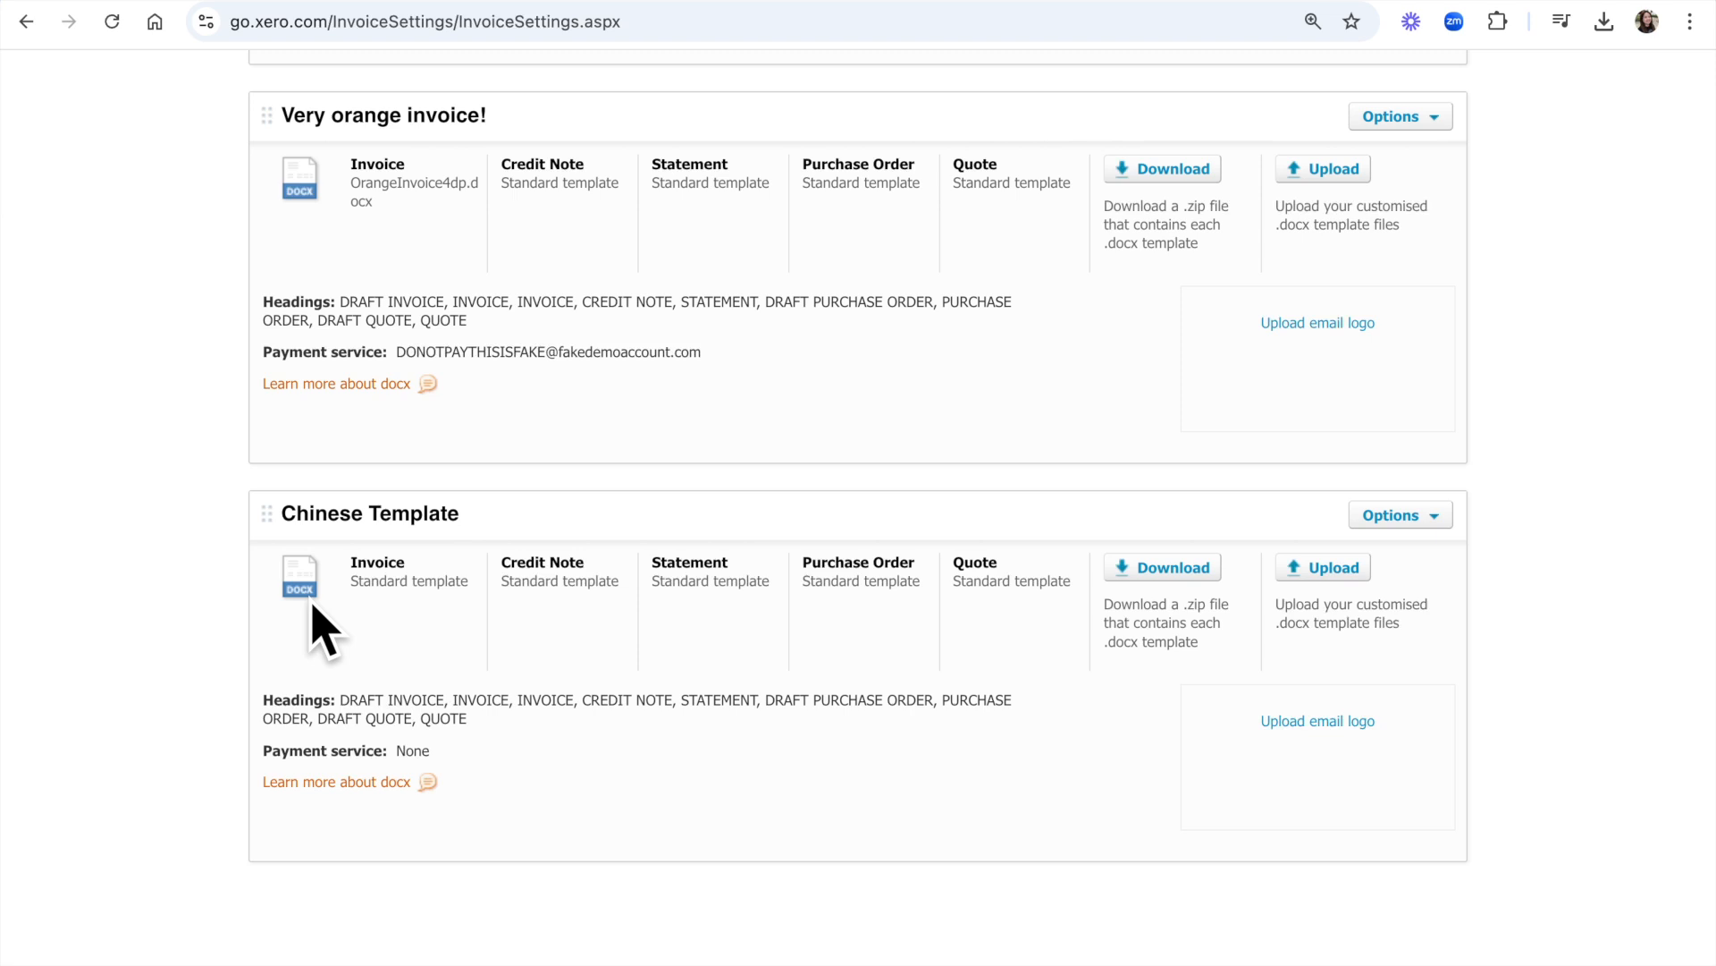
{"action": "left_click", "coordinate": [1147, 561]}
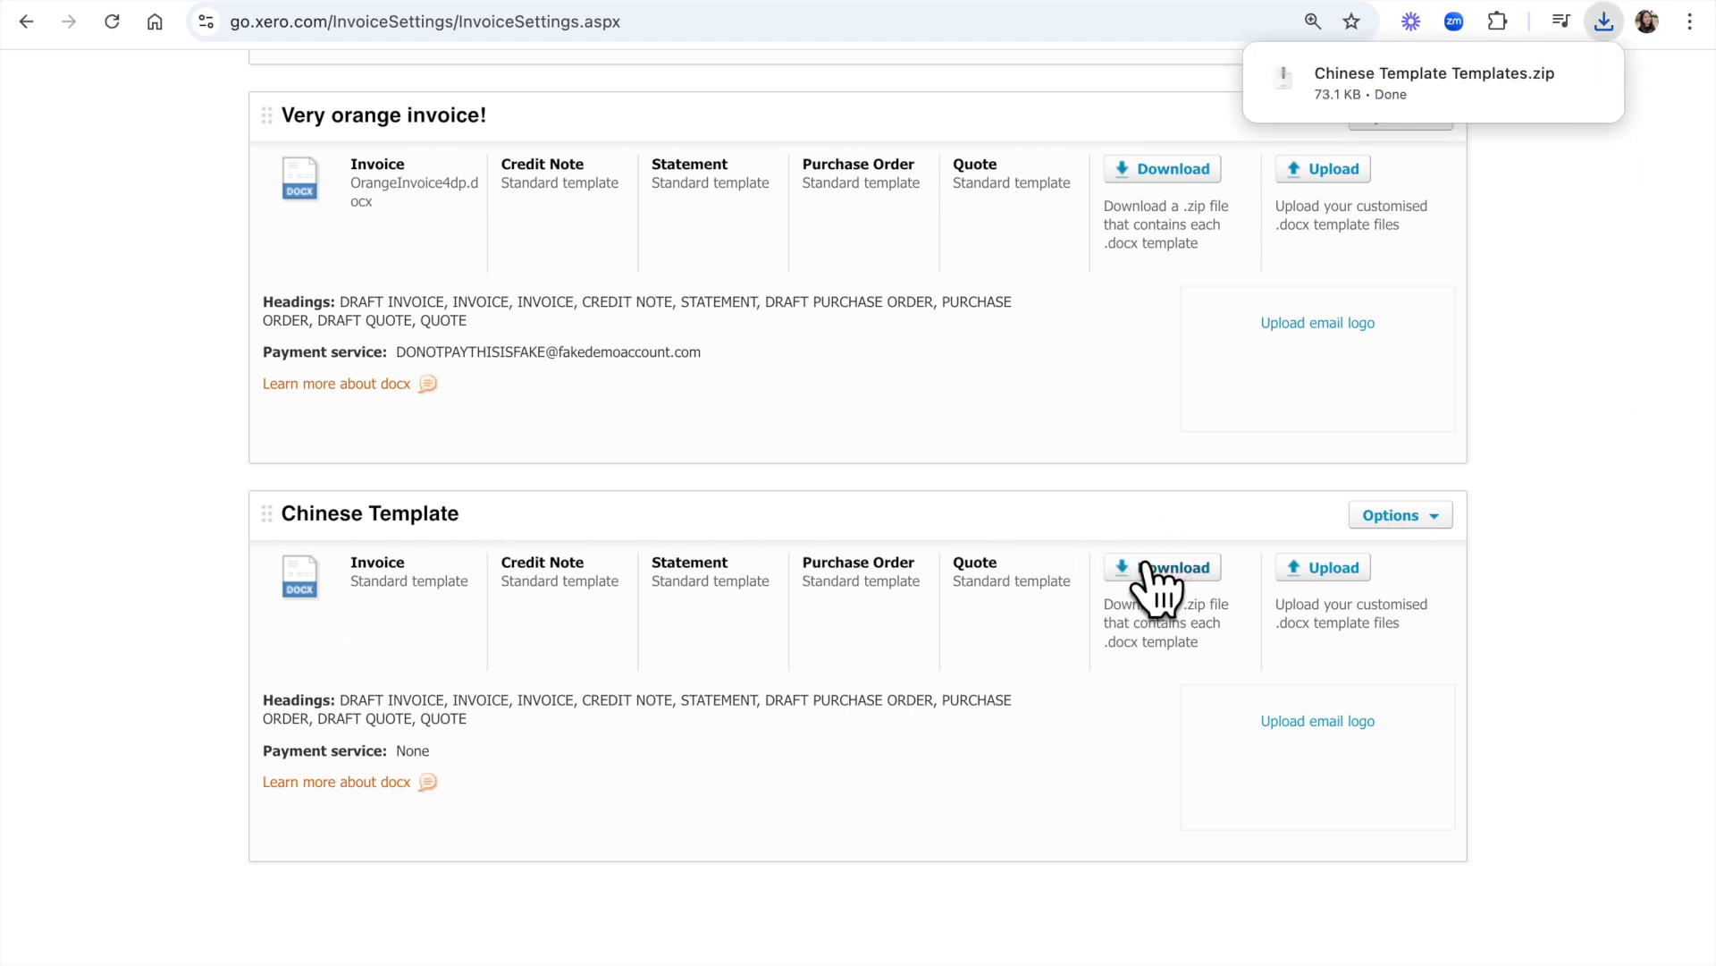
{"action": "mouse_move", "coordinate": [1628, 84]}
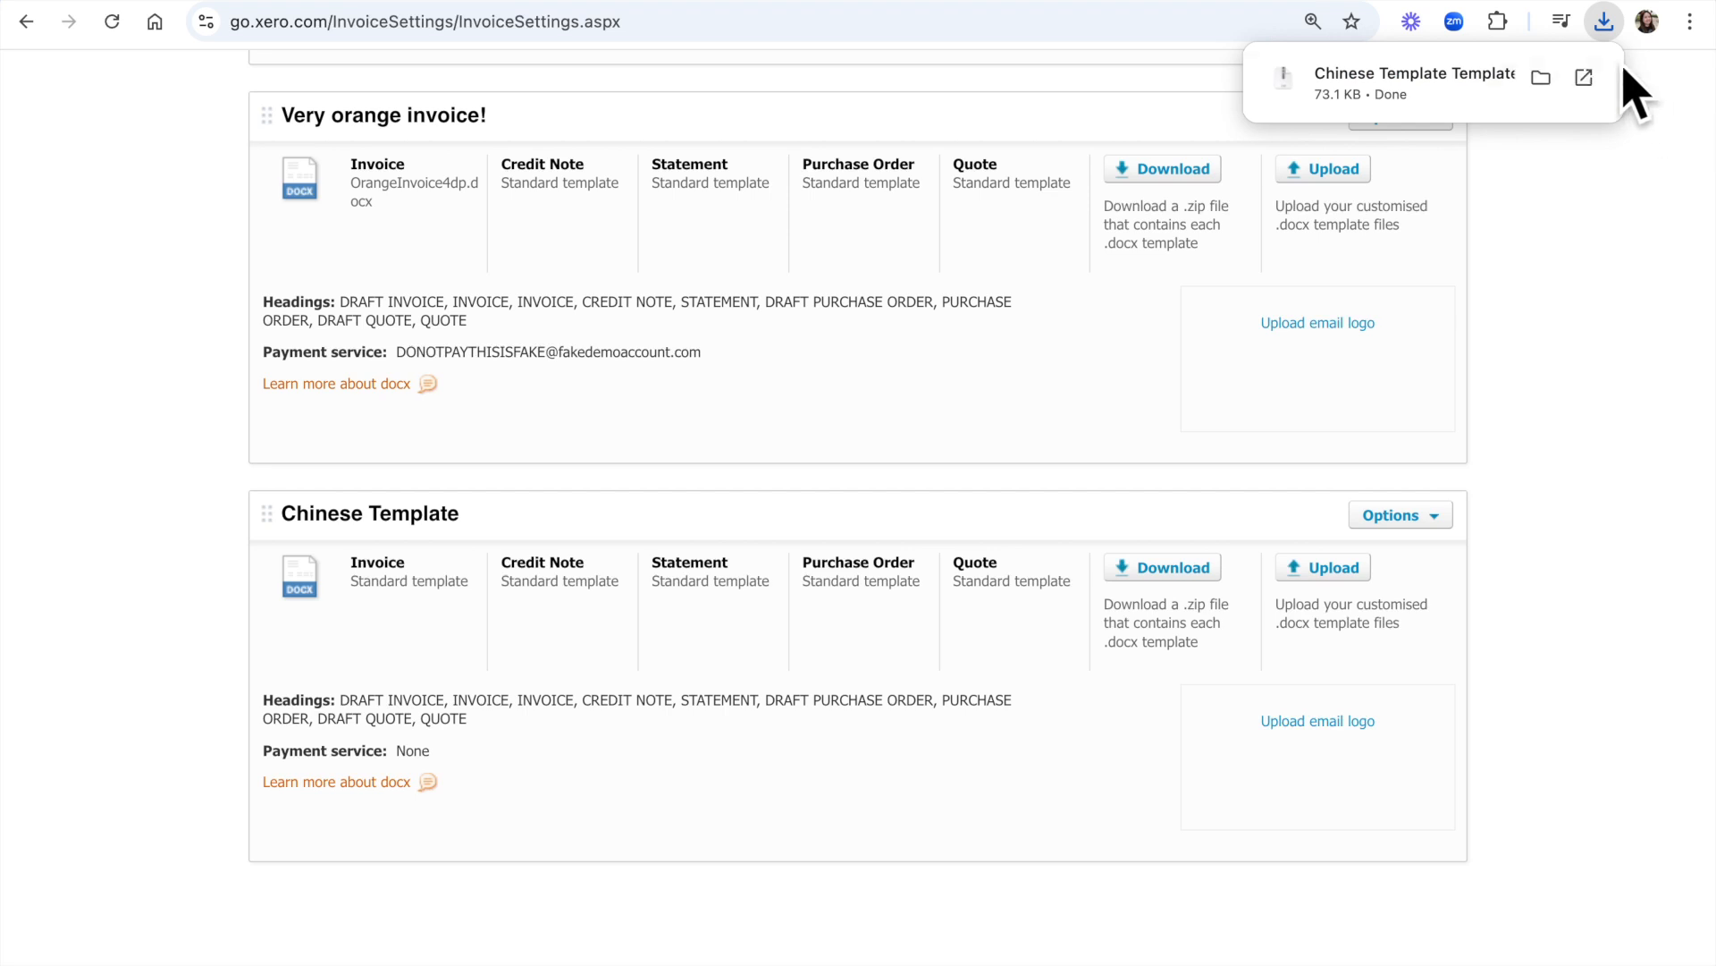
{"action": "left_click", "coordinate": [1584, 77]}
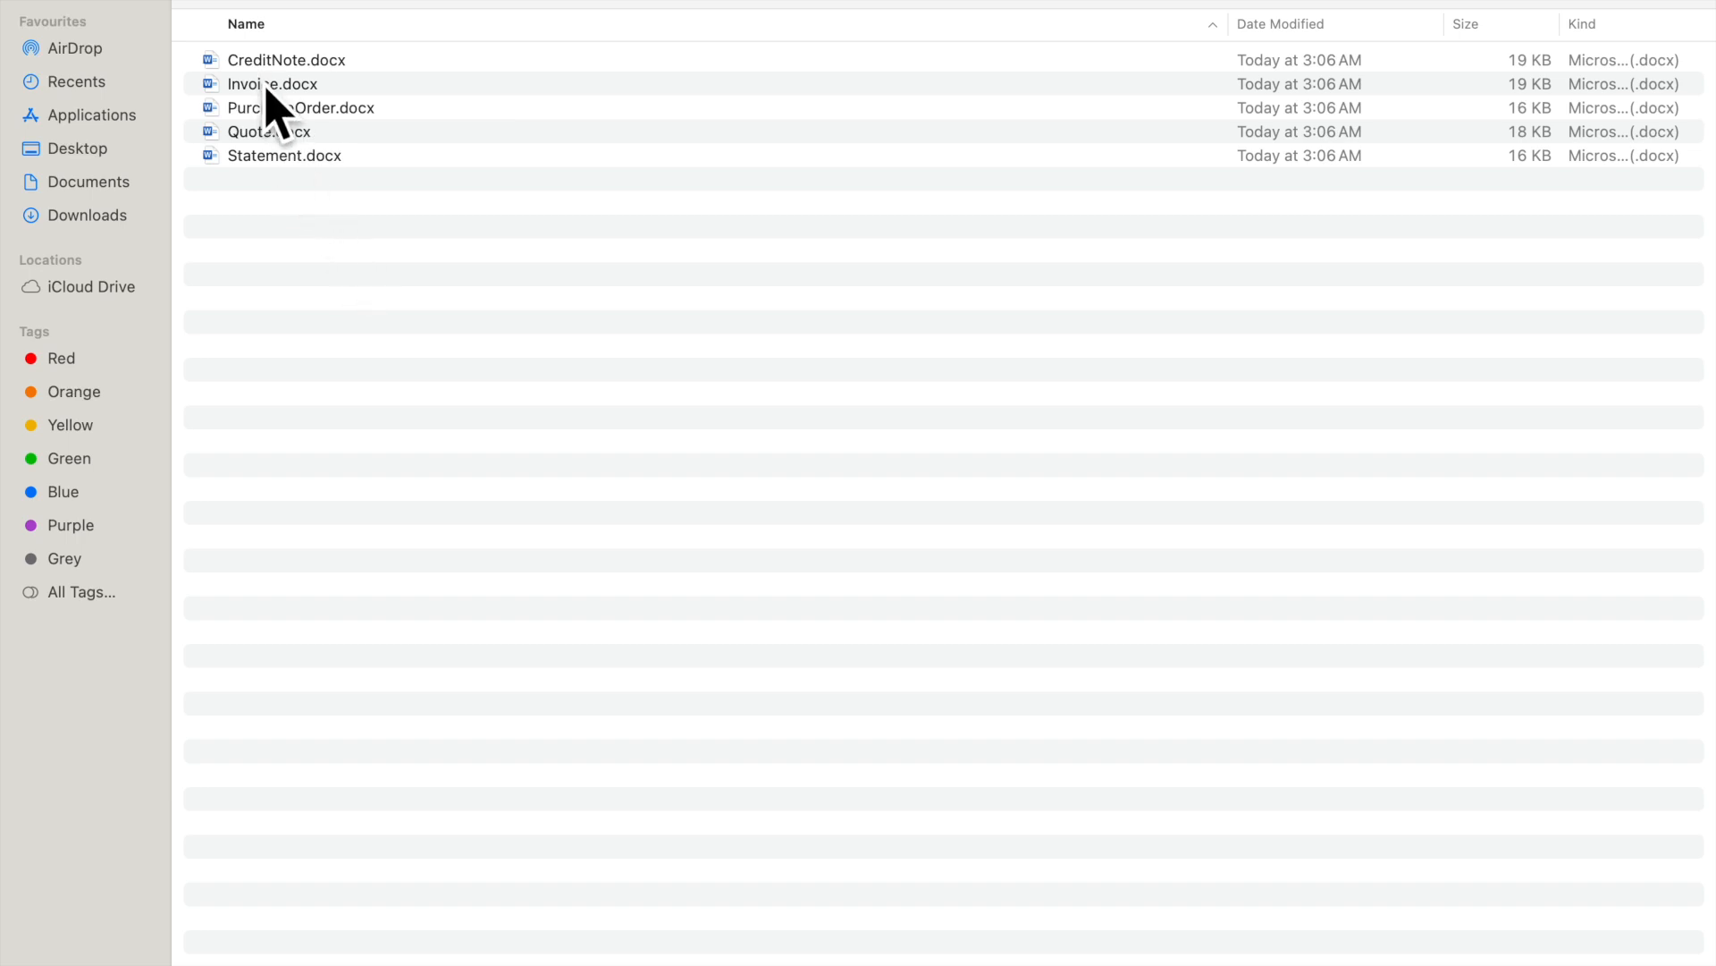
Open Invoice.docx from the template folder in Word and look over its layout
{"action": "left_click", "coordinate": [299, 86]}
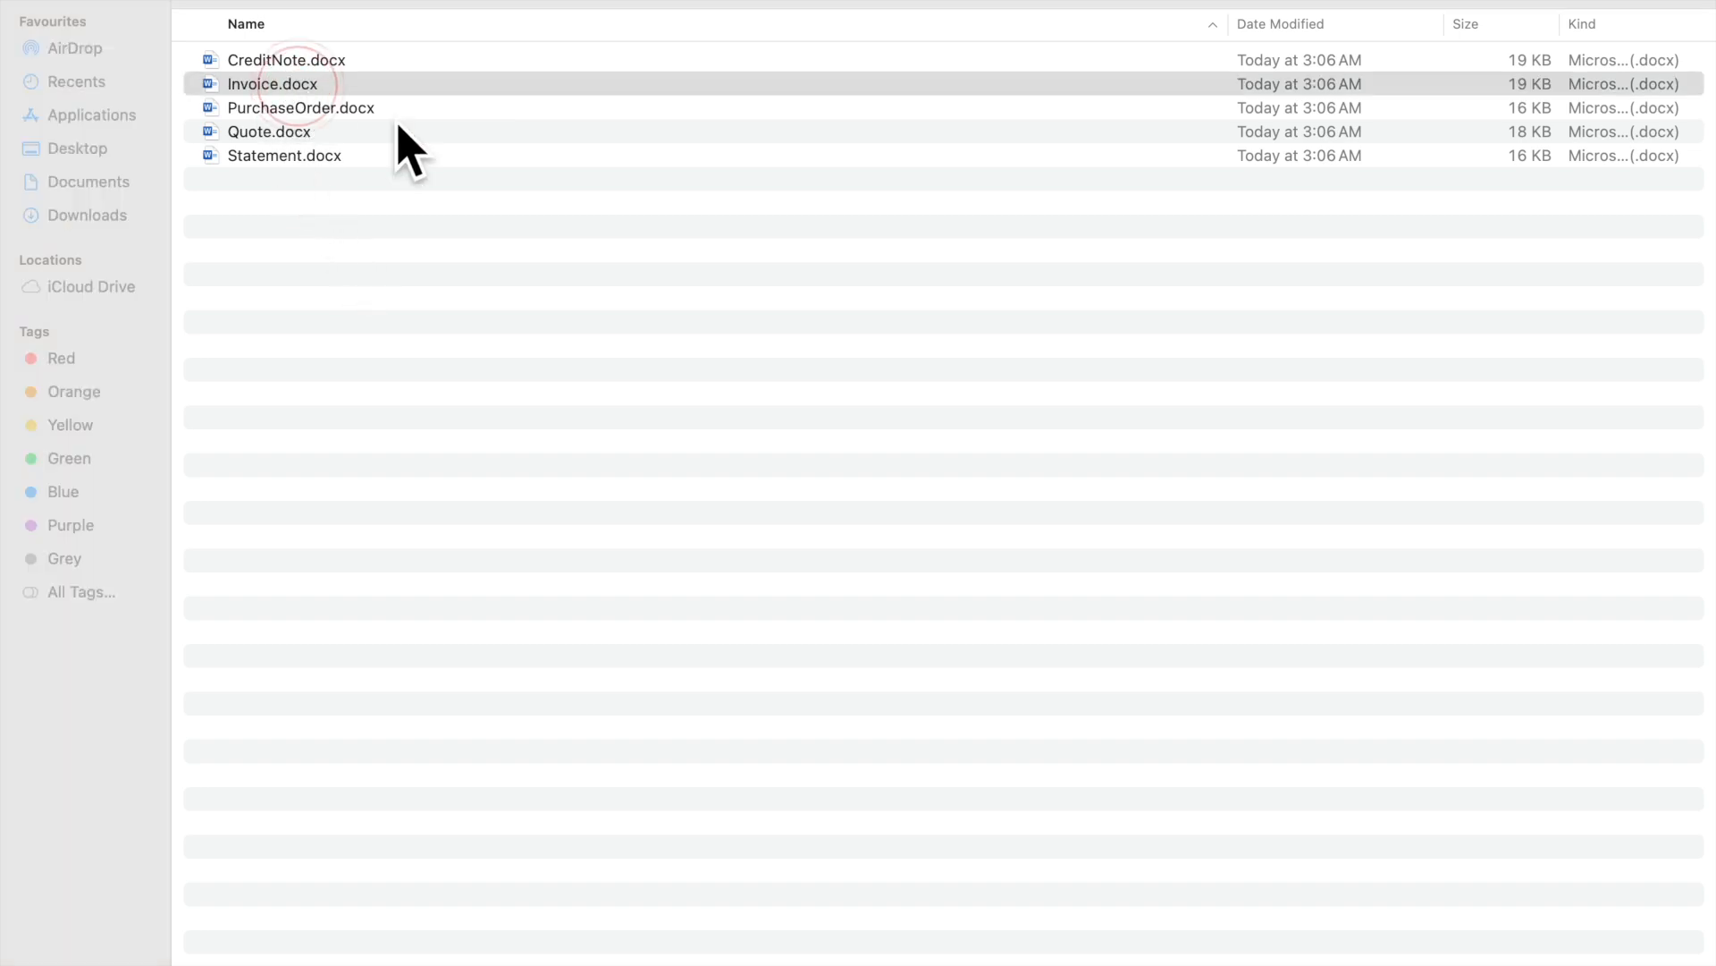
{"action": "scroll", "coordinate": [1643, 622], "scroll_direction": "down", "scroll_amount": 3}
{"action": "scroll", "coordinate": [1642, 623], "scroll_direction": "up", "scroll_amount": 3}
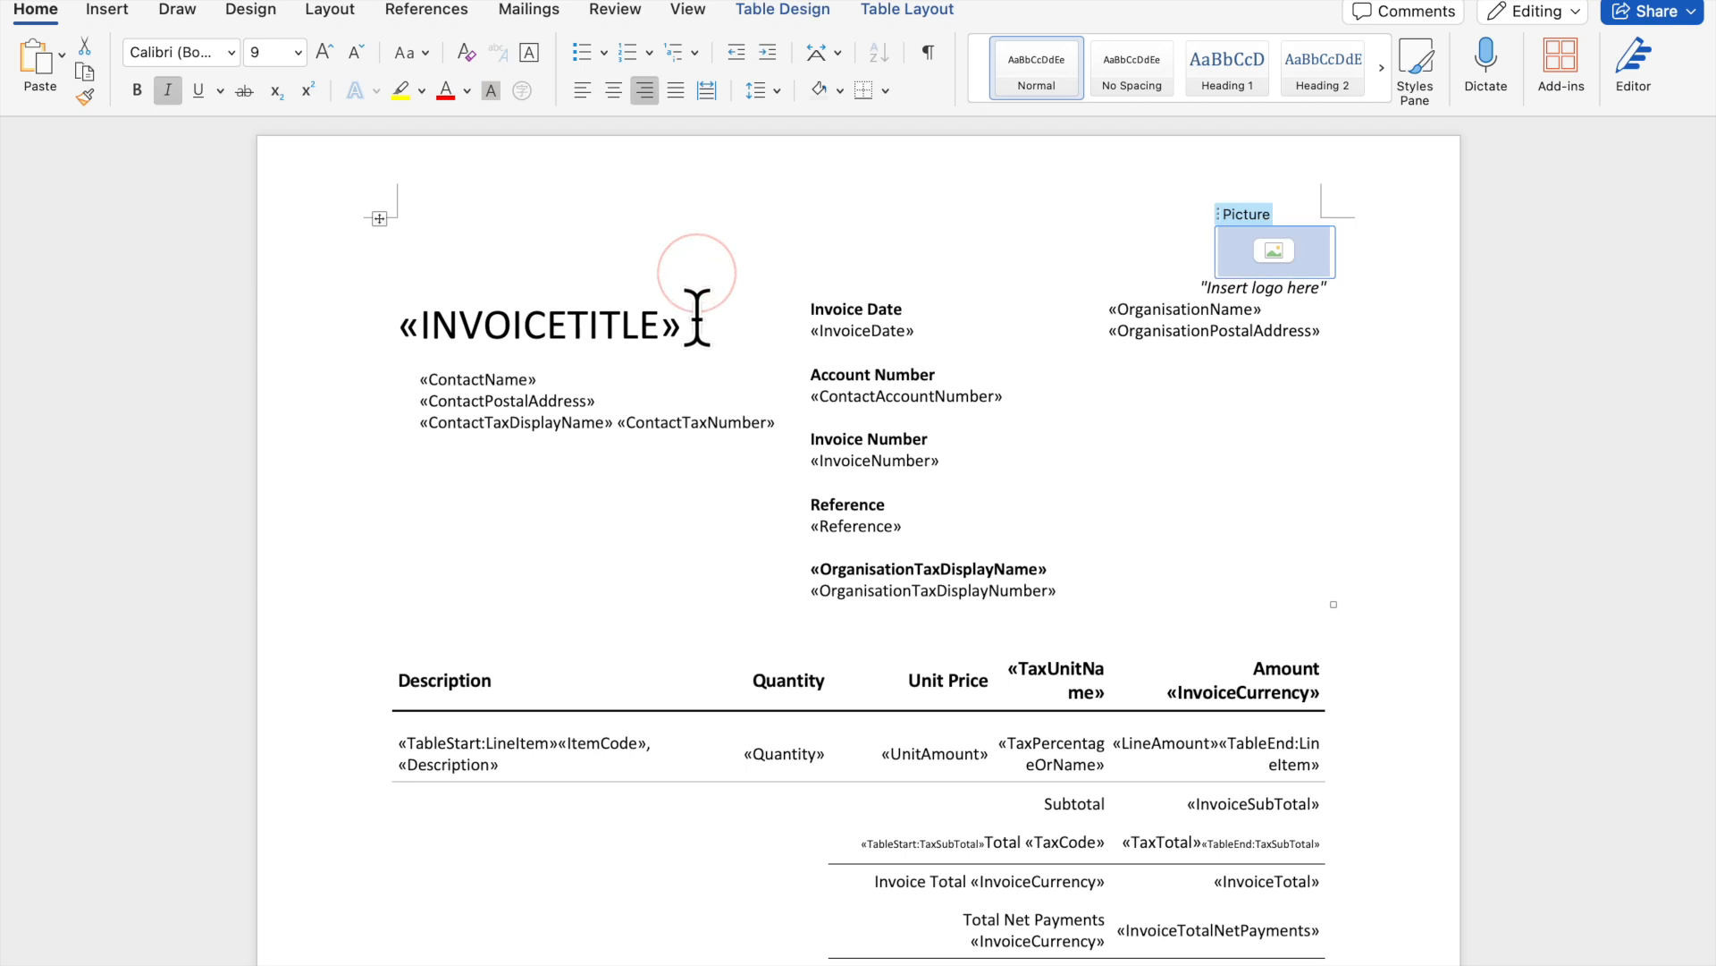
Format the «INVOICETITLE» heading in bold with the orange theme colour
{"action": "left_click_drag", "start_coordinate": [698, 322], "coordinate": [423, 315]}
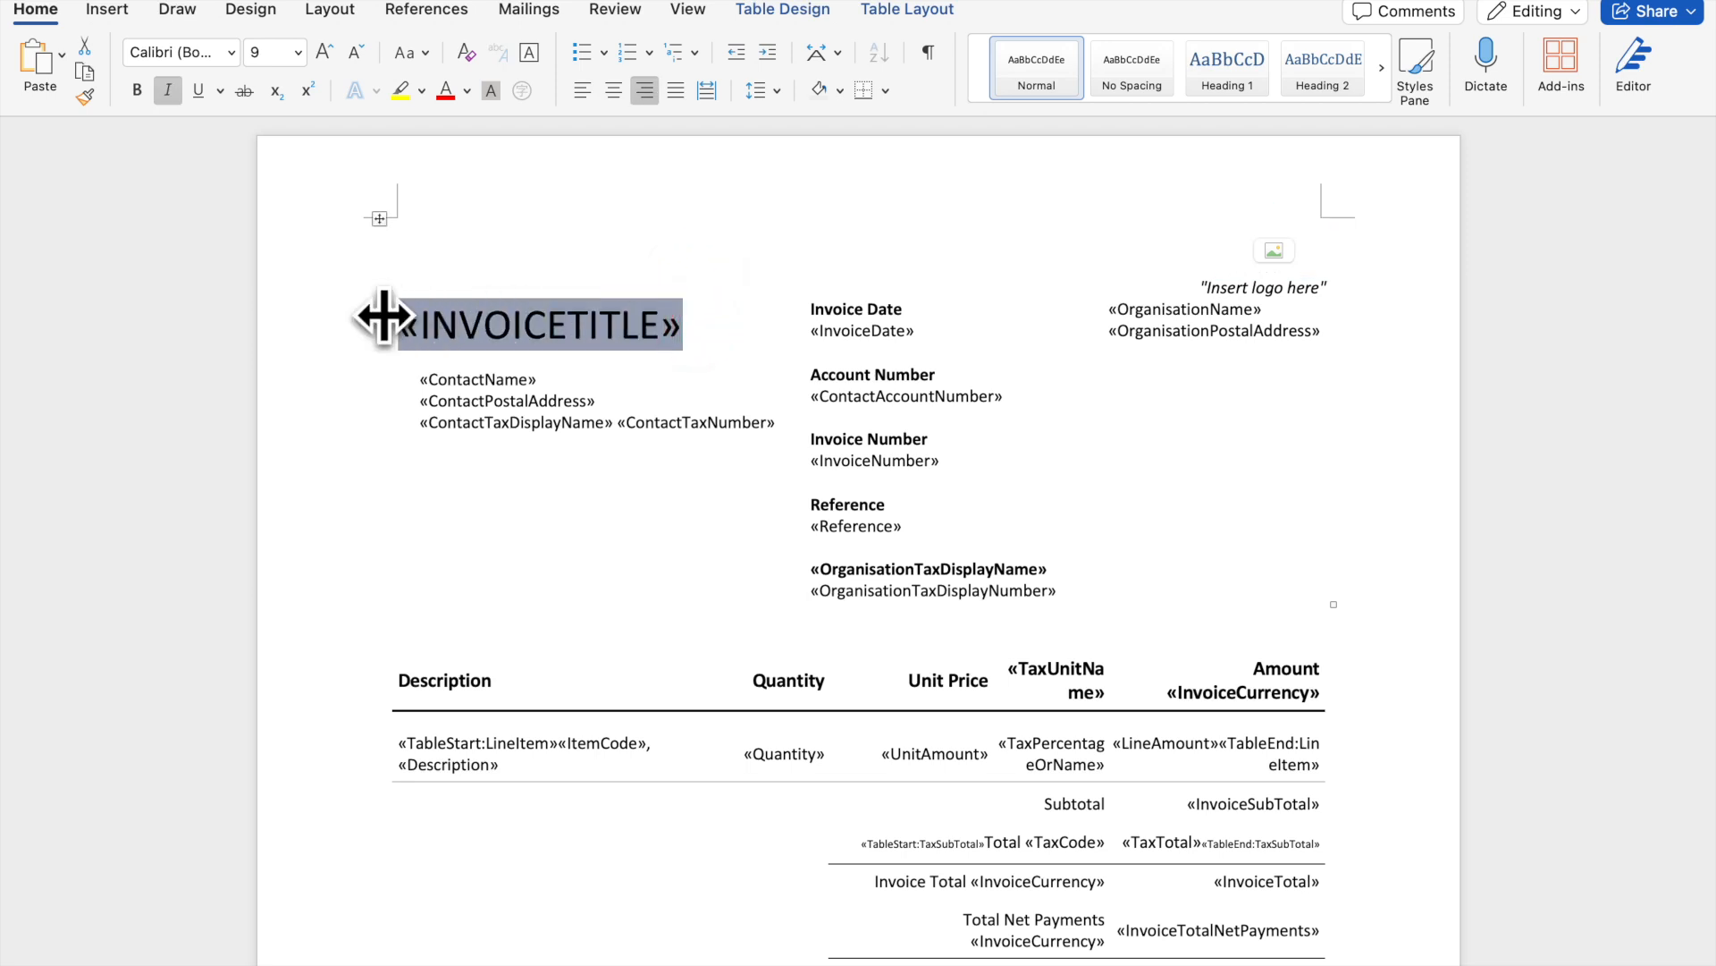
{"action": "left_click", "coordinate": [468, 91]}
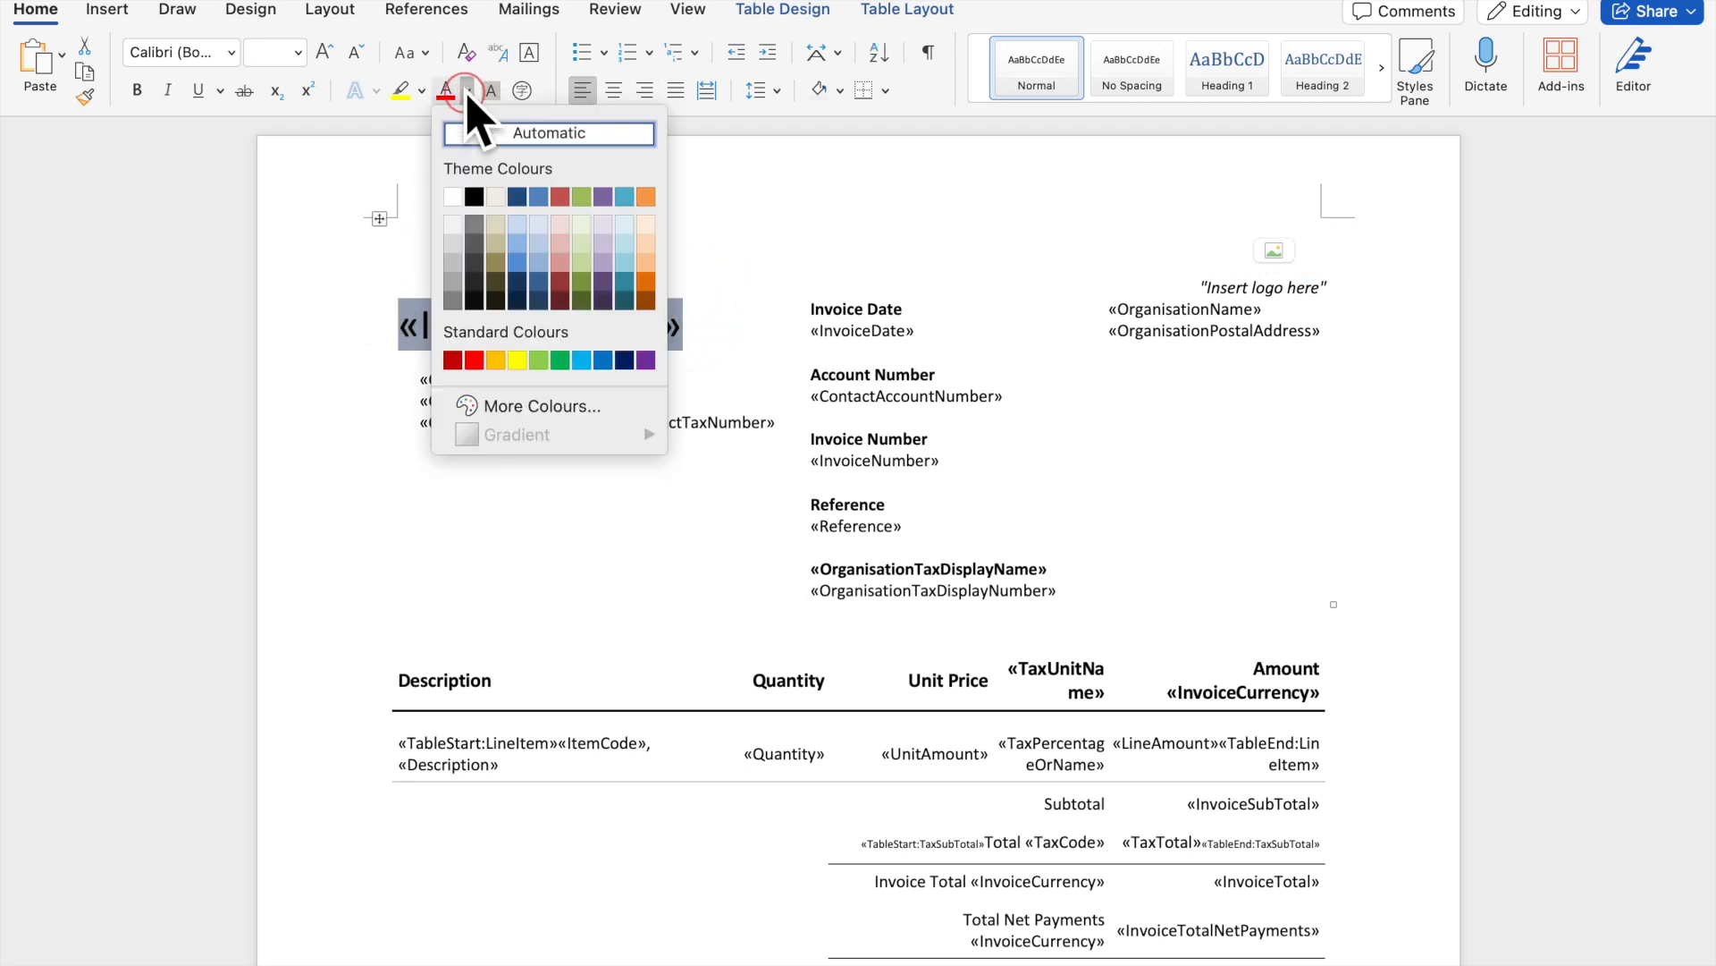
{"action": "left_click", "coordinate": [495, 359]}
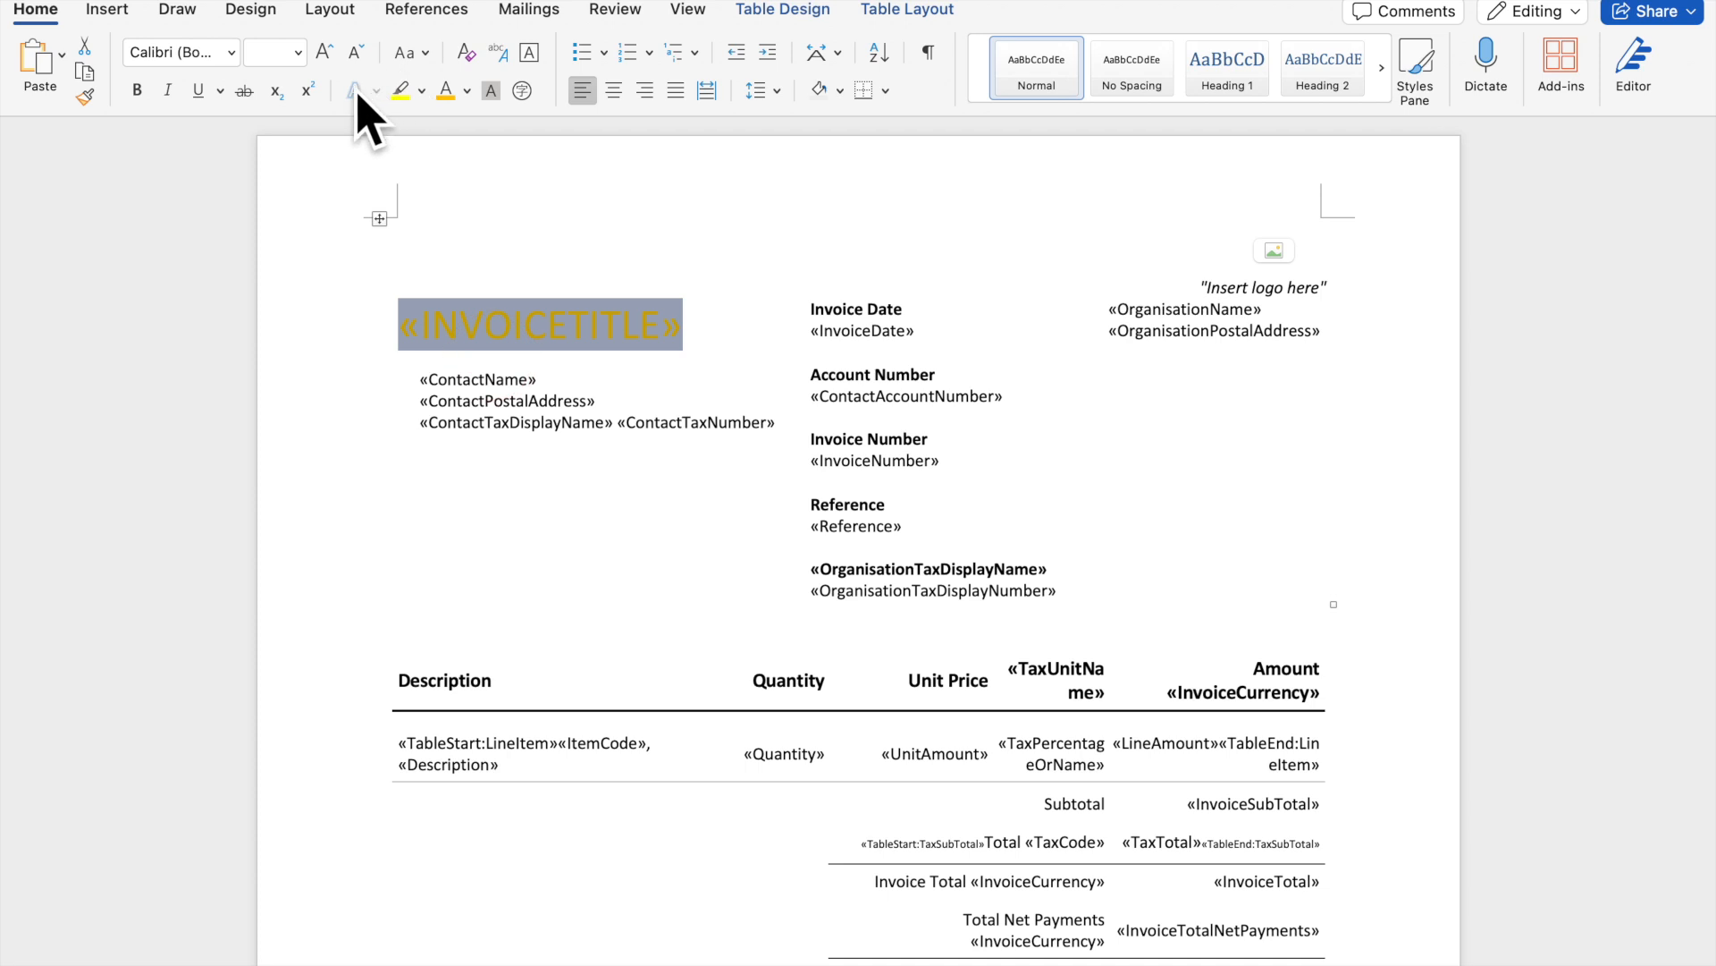
{"action": "left_click", "coordinate": [137, 90]}
{"action": "left_click", "coordinate": [468, 91]}
{"action": "left_click", "coordinate": [652, 203]}
{"action": "left_click", "coordinate": [767, 337]}
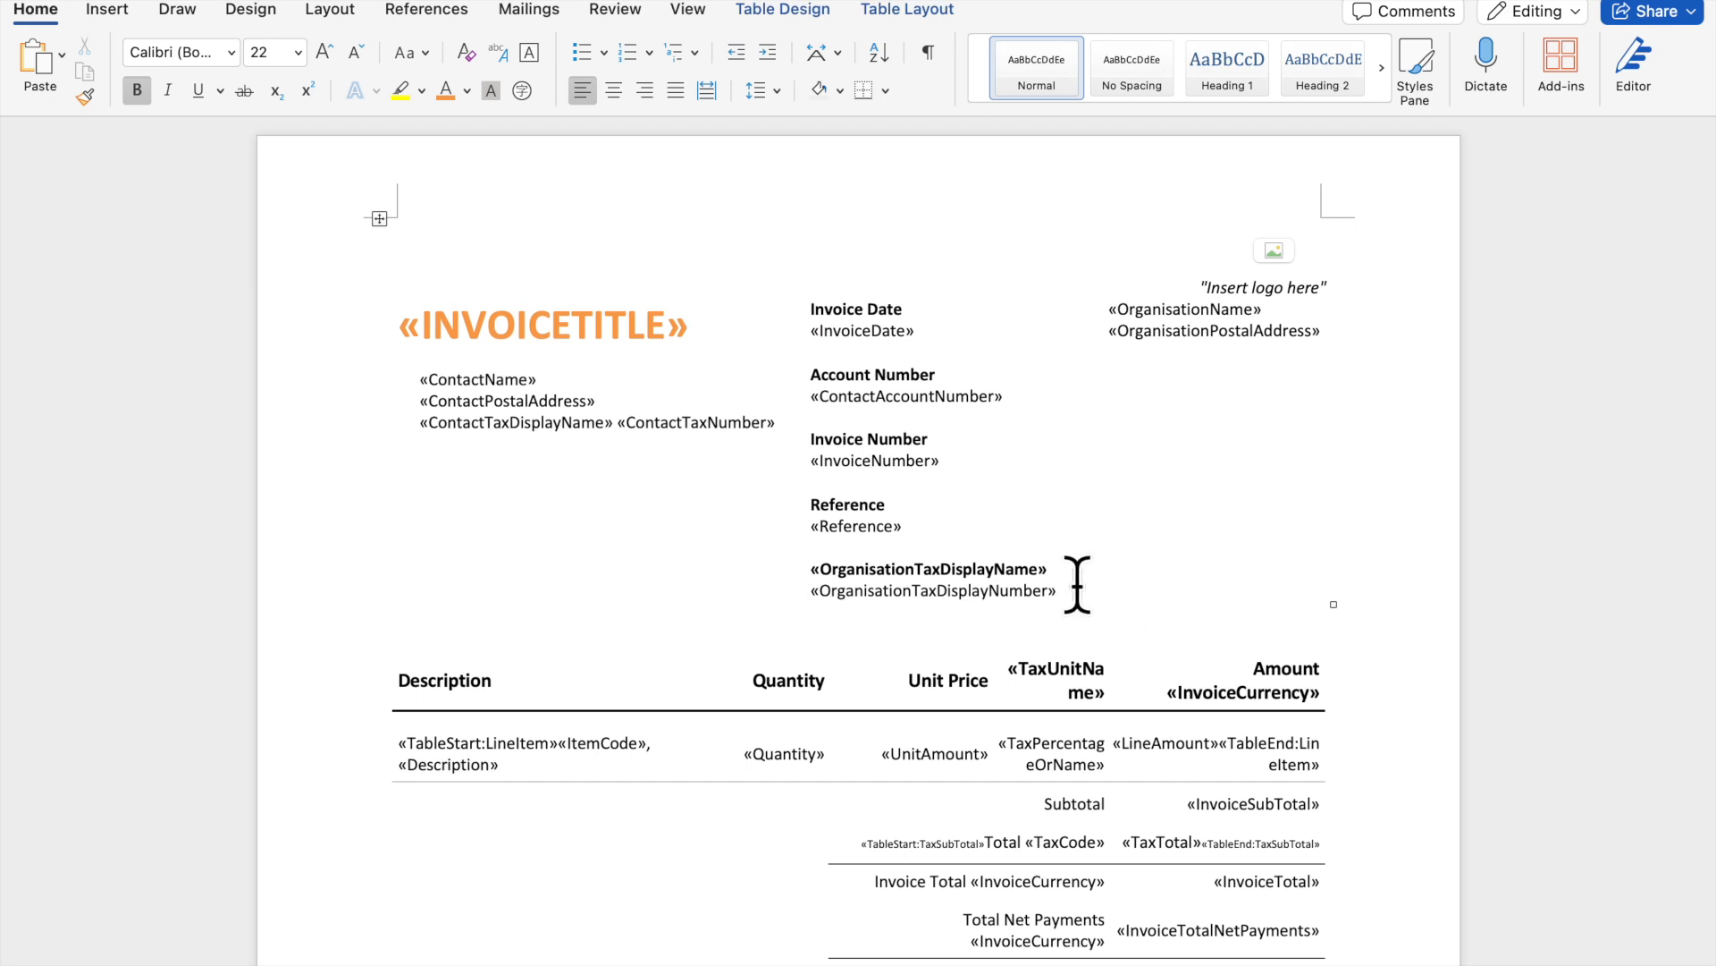
Delete the «OrganisationTaxDisplayName» and «OrganisationTaxDisplayNumber» fields below the Reference field
{"action": "left_click_drag", "start_coordinate": [1078, 588], "coordinate": [816, 569]}
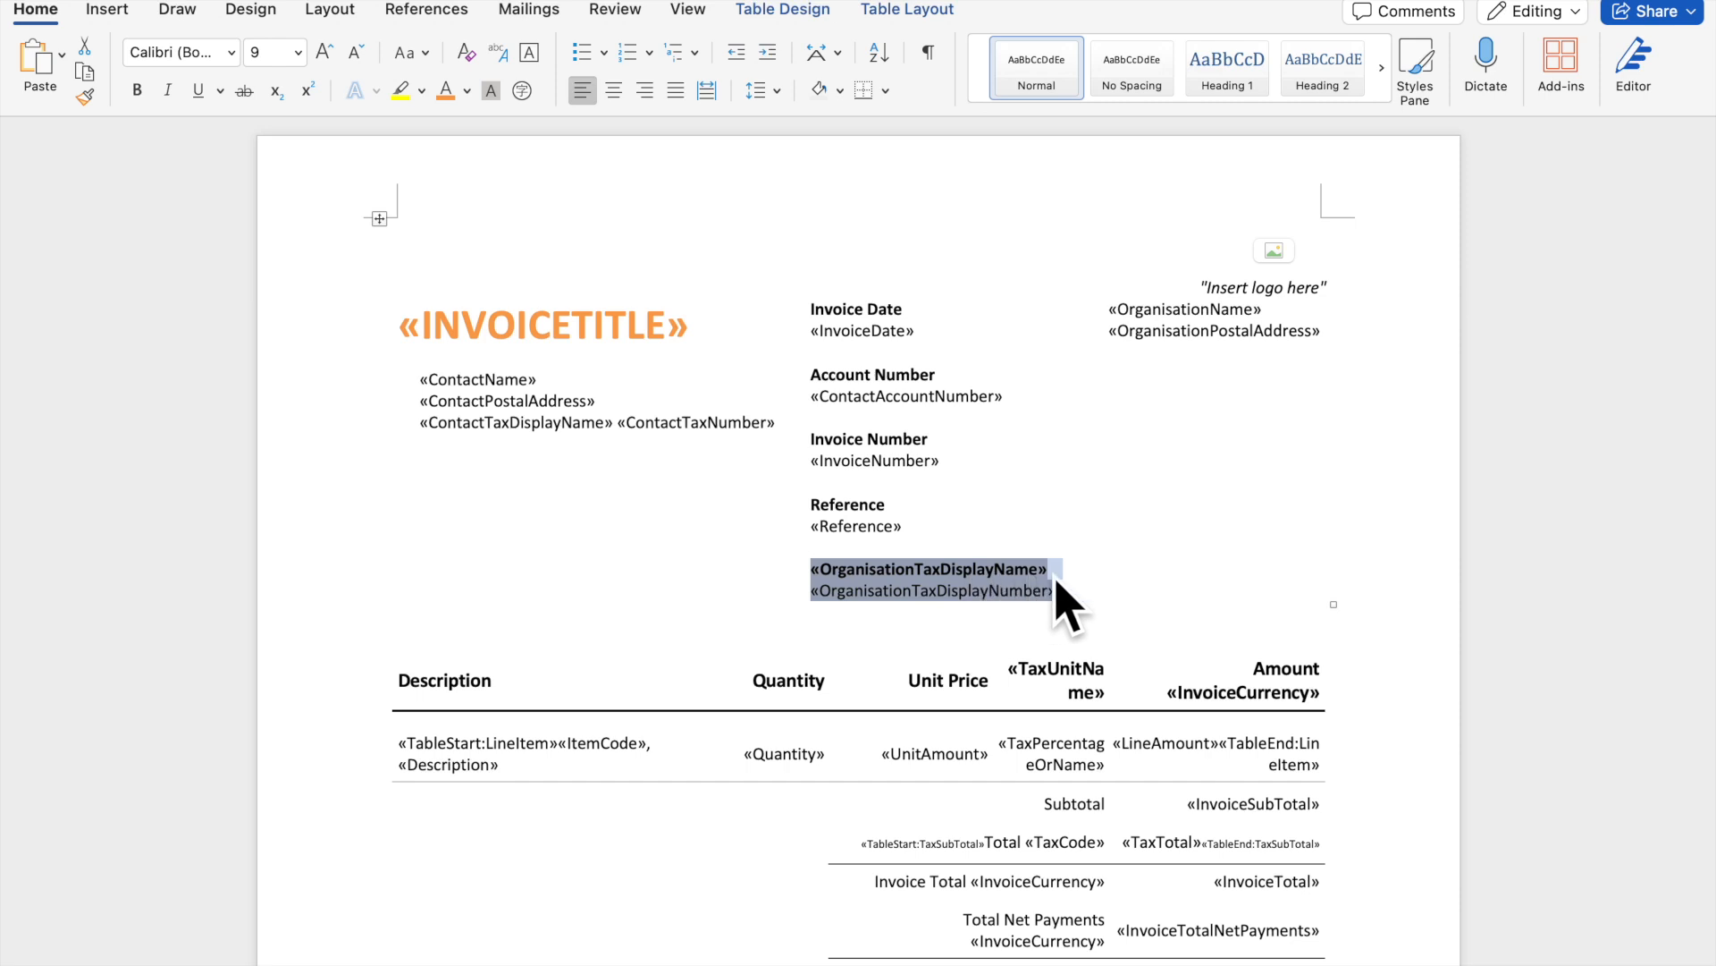
{"action": "key", "text": "BackSpace"}
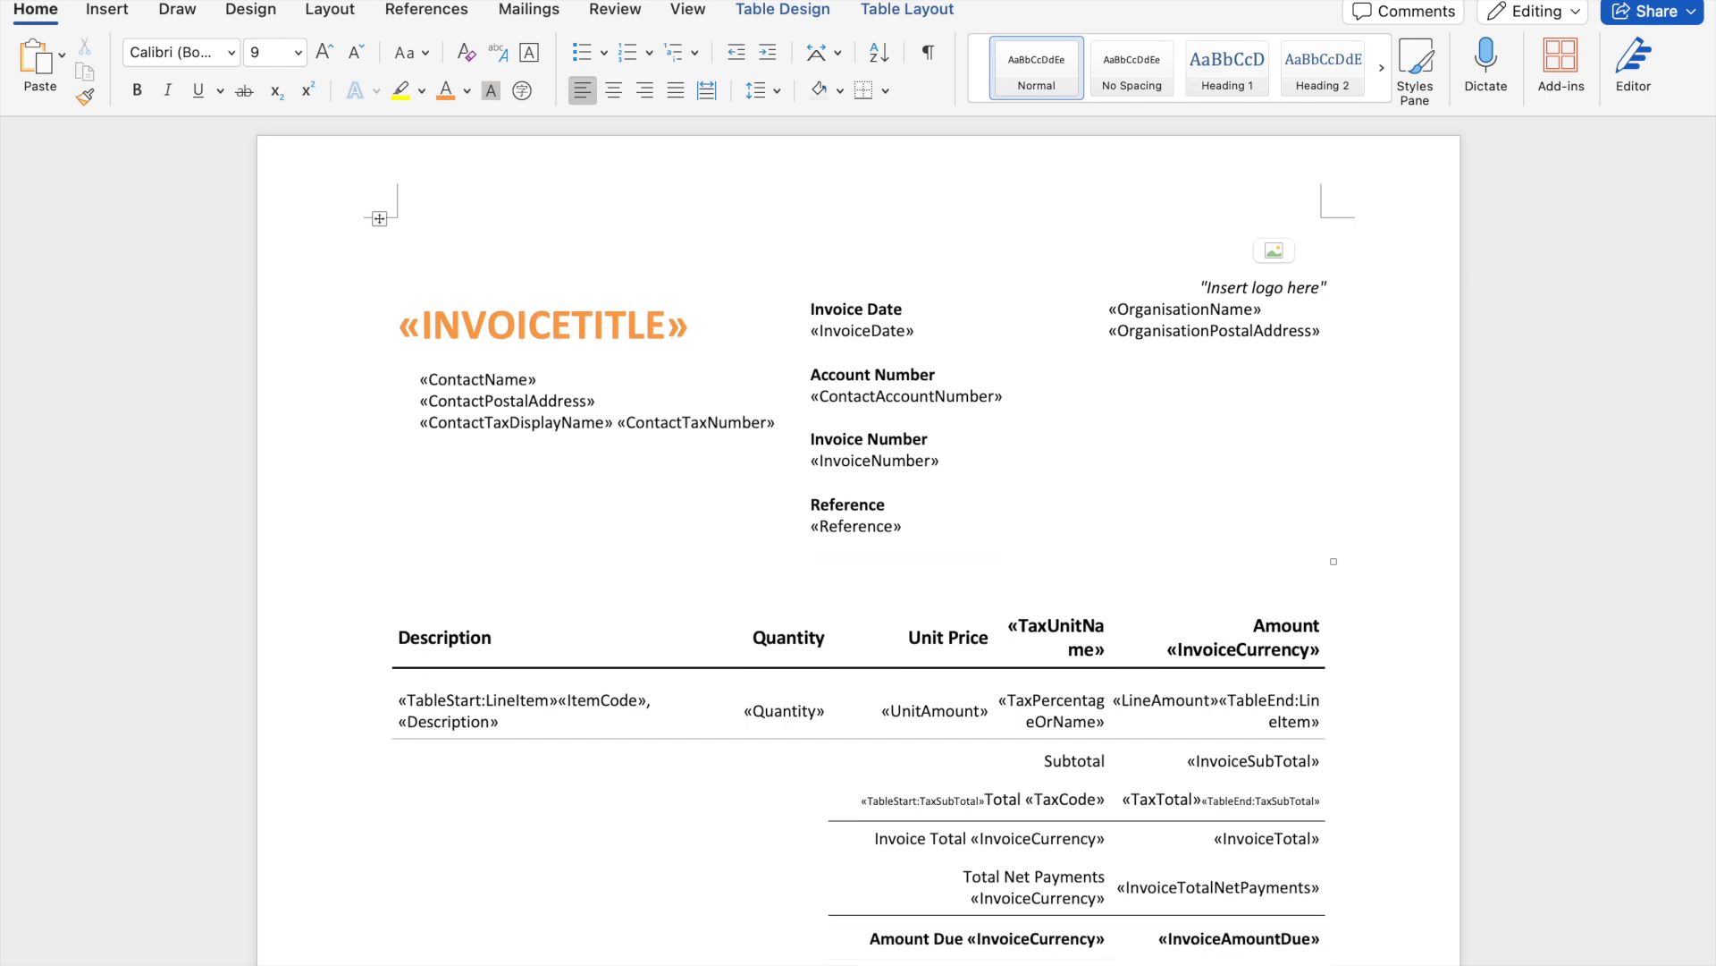
Examine the merge fields for the contact name and the line item's code, description, quantity and unit amount
{"action": "scroll", "coordinate": [804, 680], "scroll_direction": "down", "scroll_amount": 1}
{"action": "left_click", "coordinate": [617, 834]}
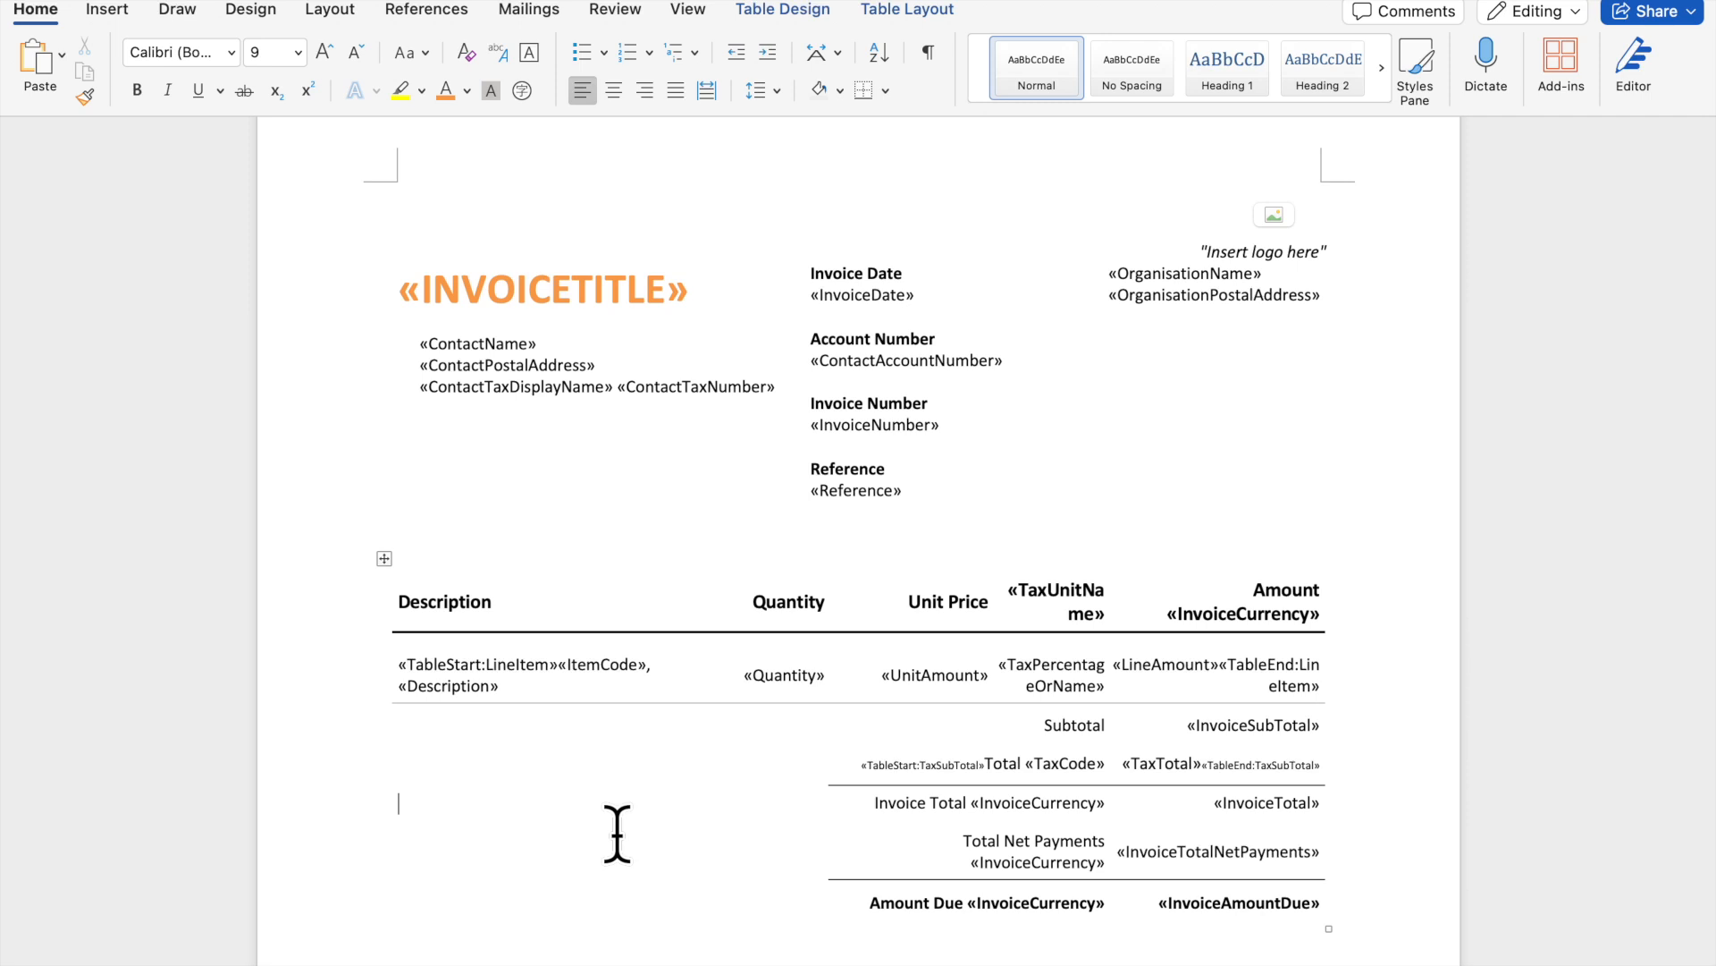
{"action": "left_click", "coordinate": [479, 343]}
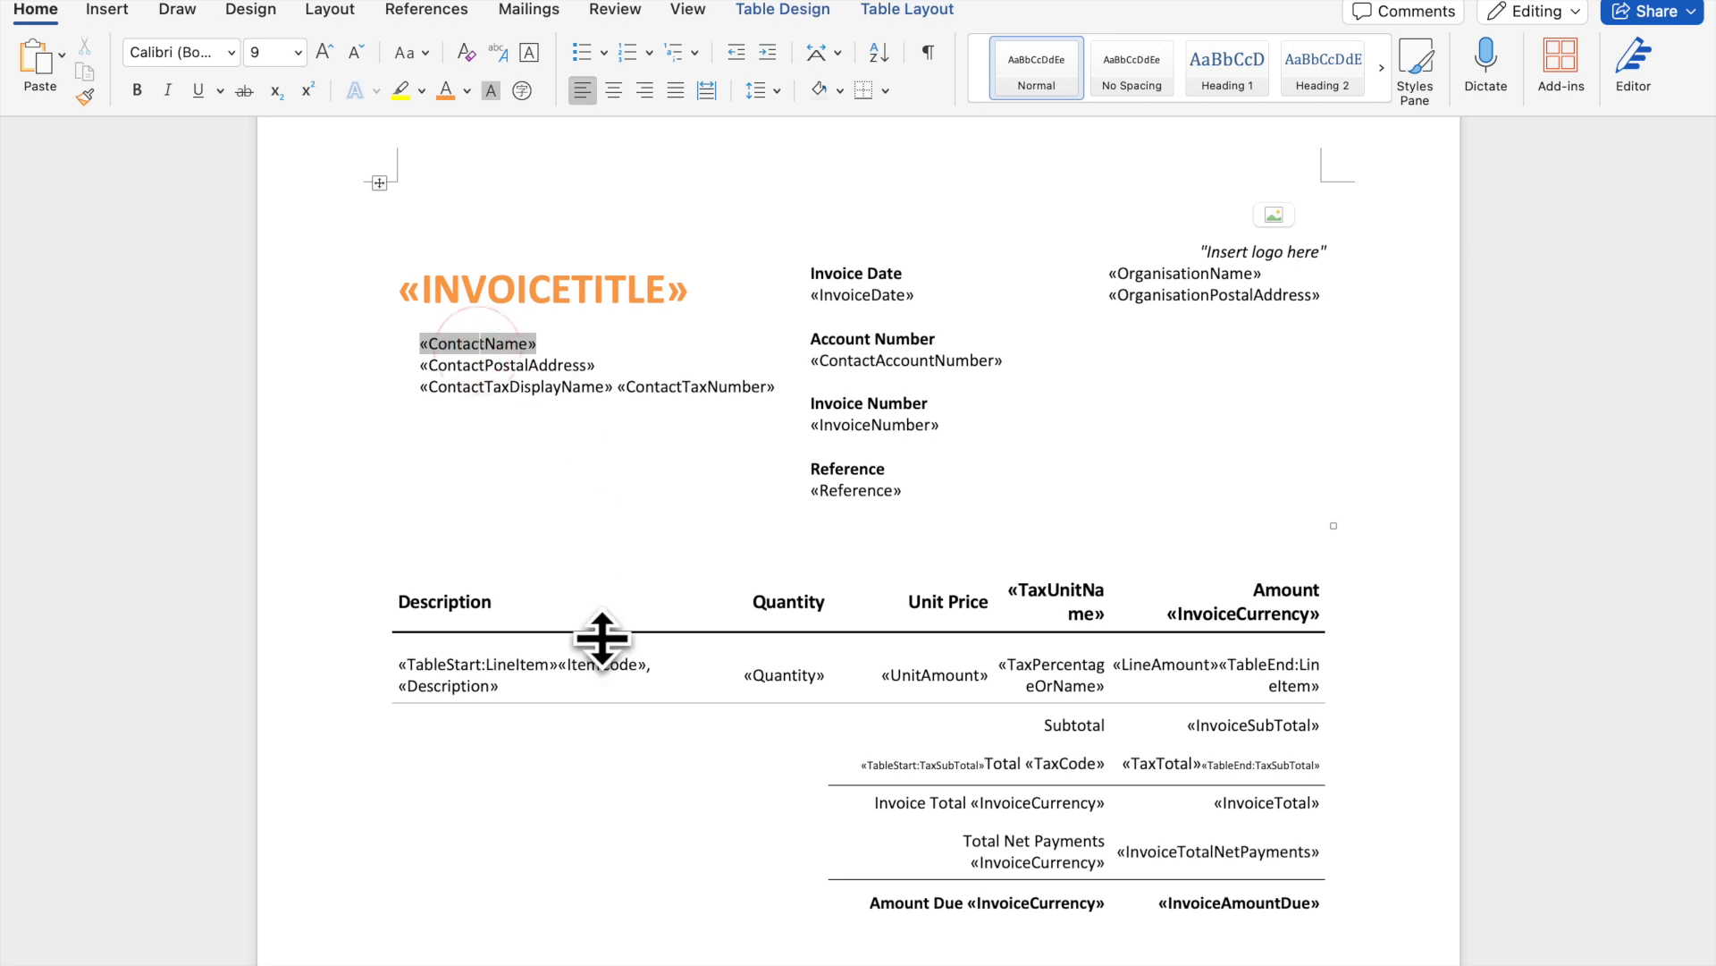
{"action": "left_click", "coordinate": [608, 665]}
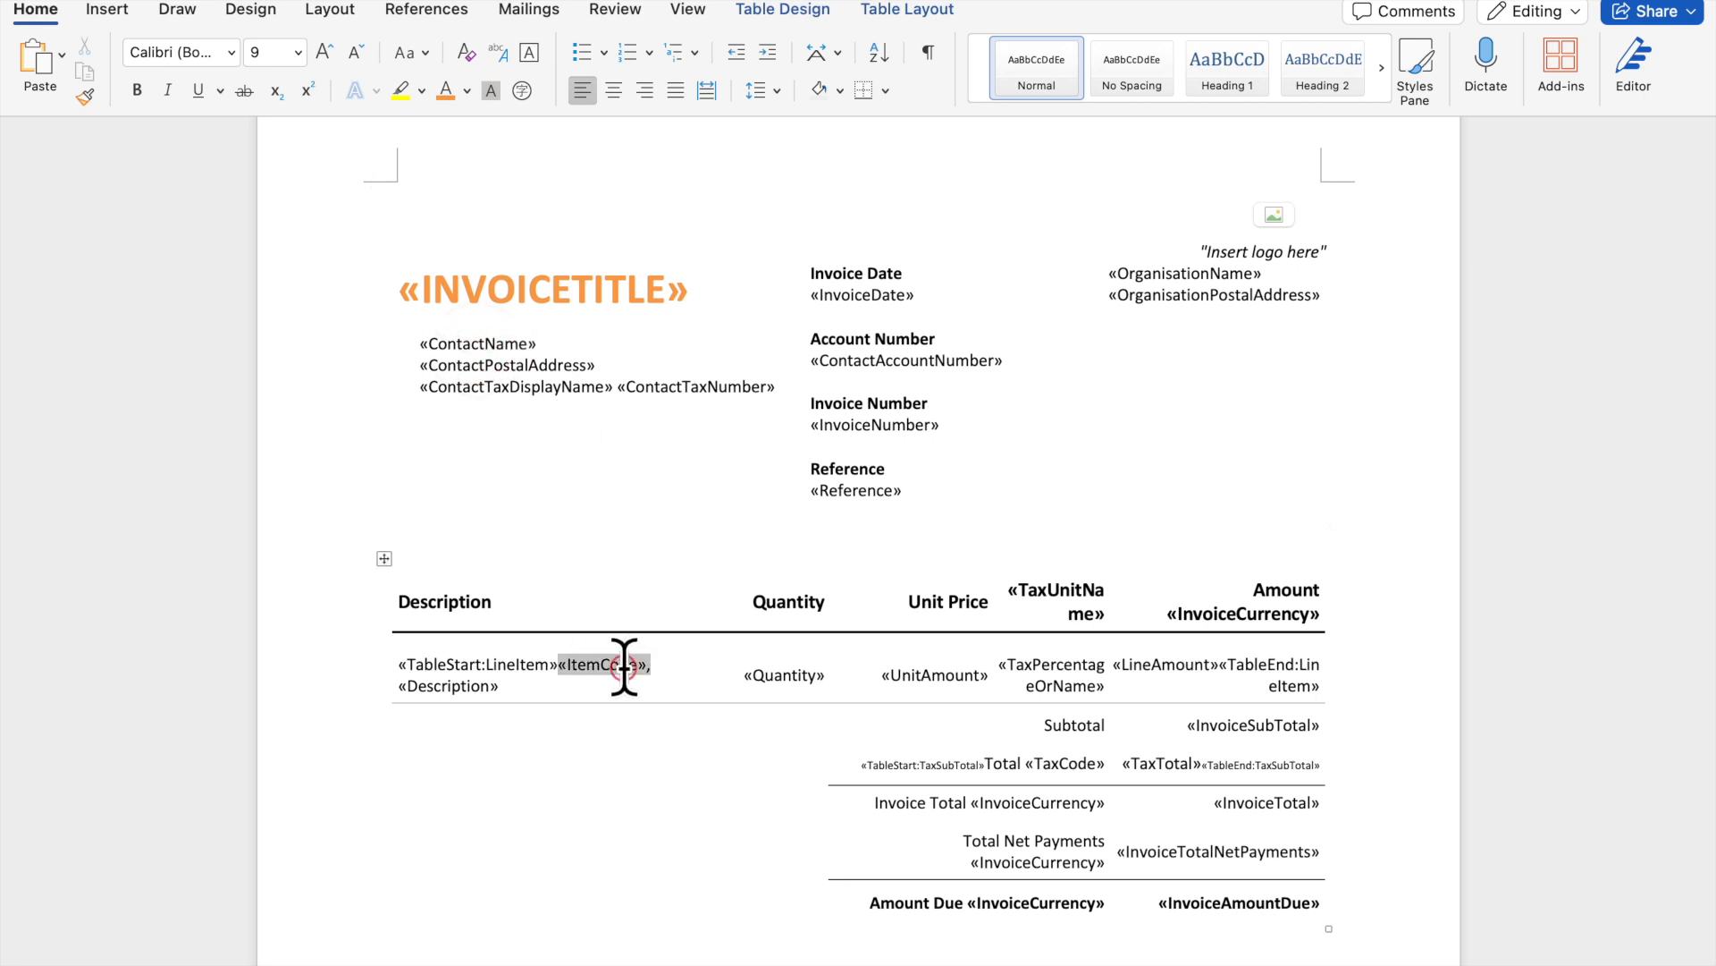
{"action": "left_click", "coordinate": [455, 686]}
{"action": "left_click", "coordinate": [785, 675]}
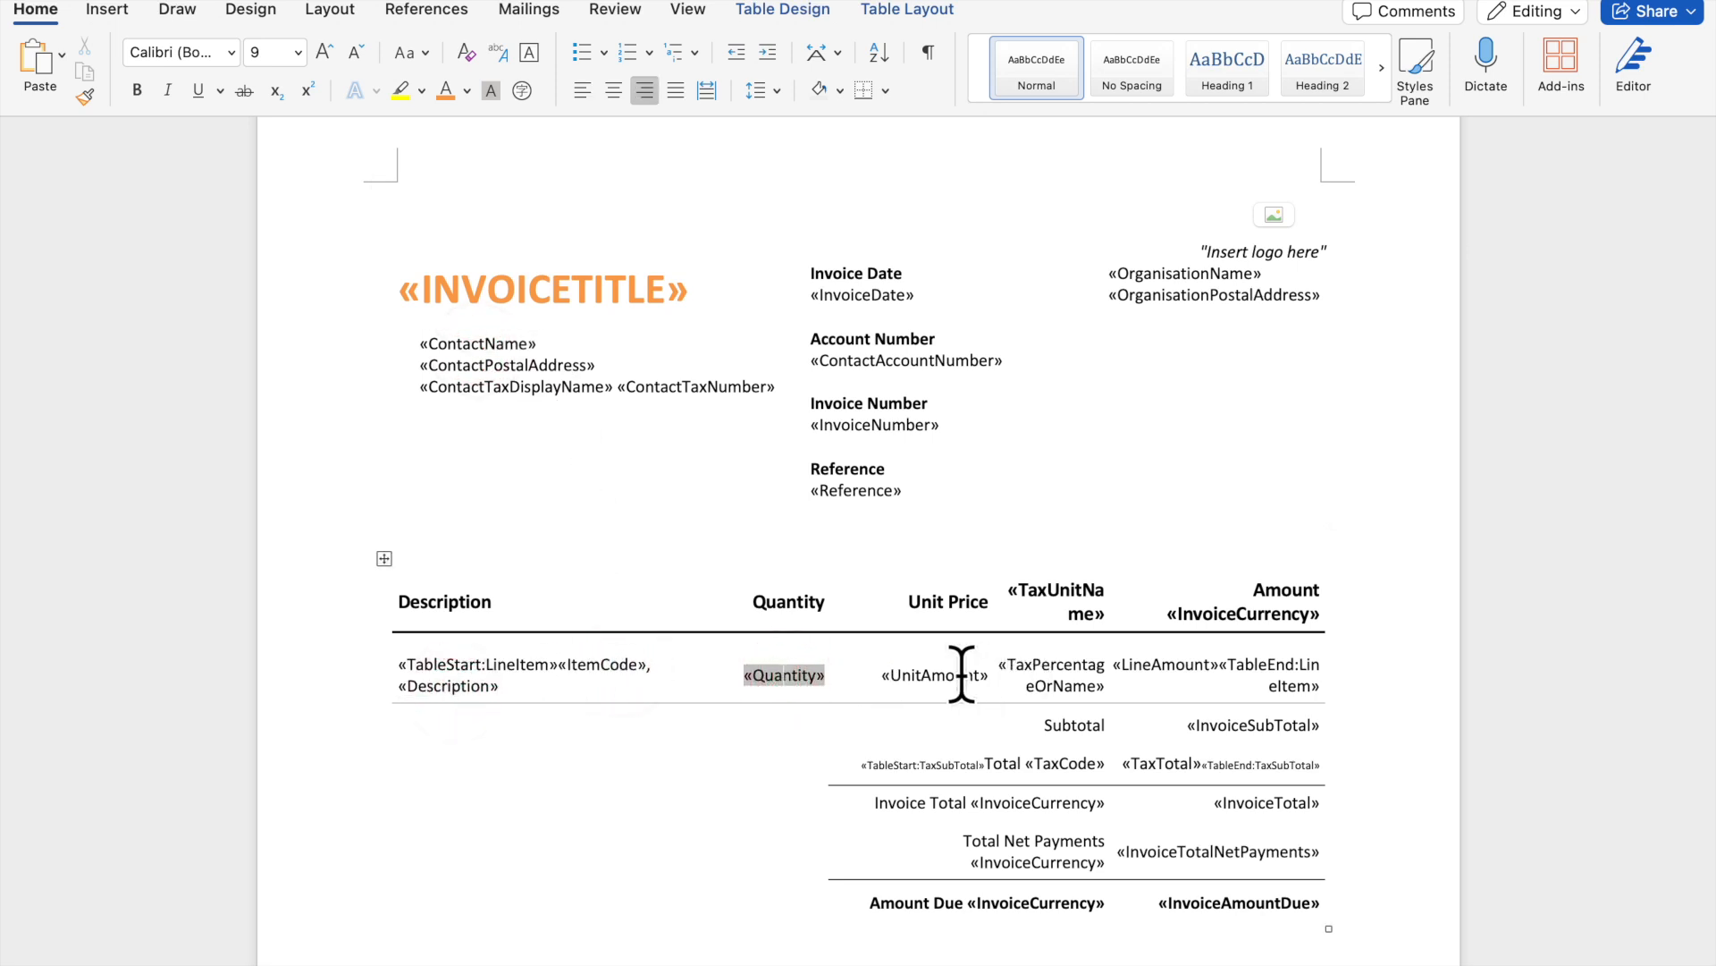
{"action": "left_click", "coordinate": [963, 674]}
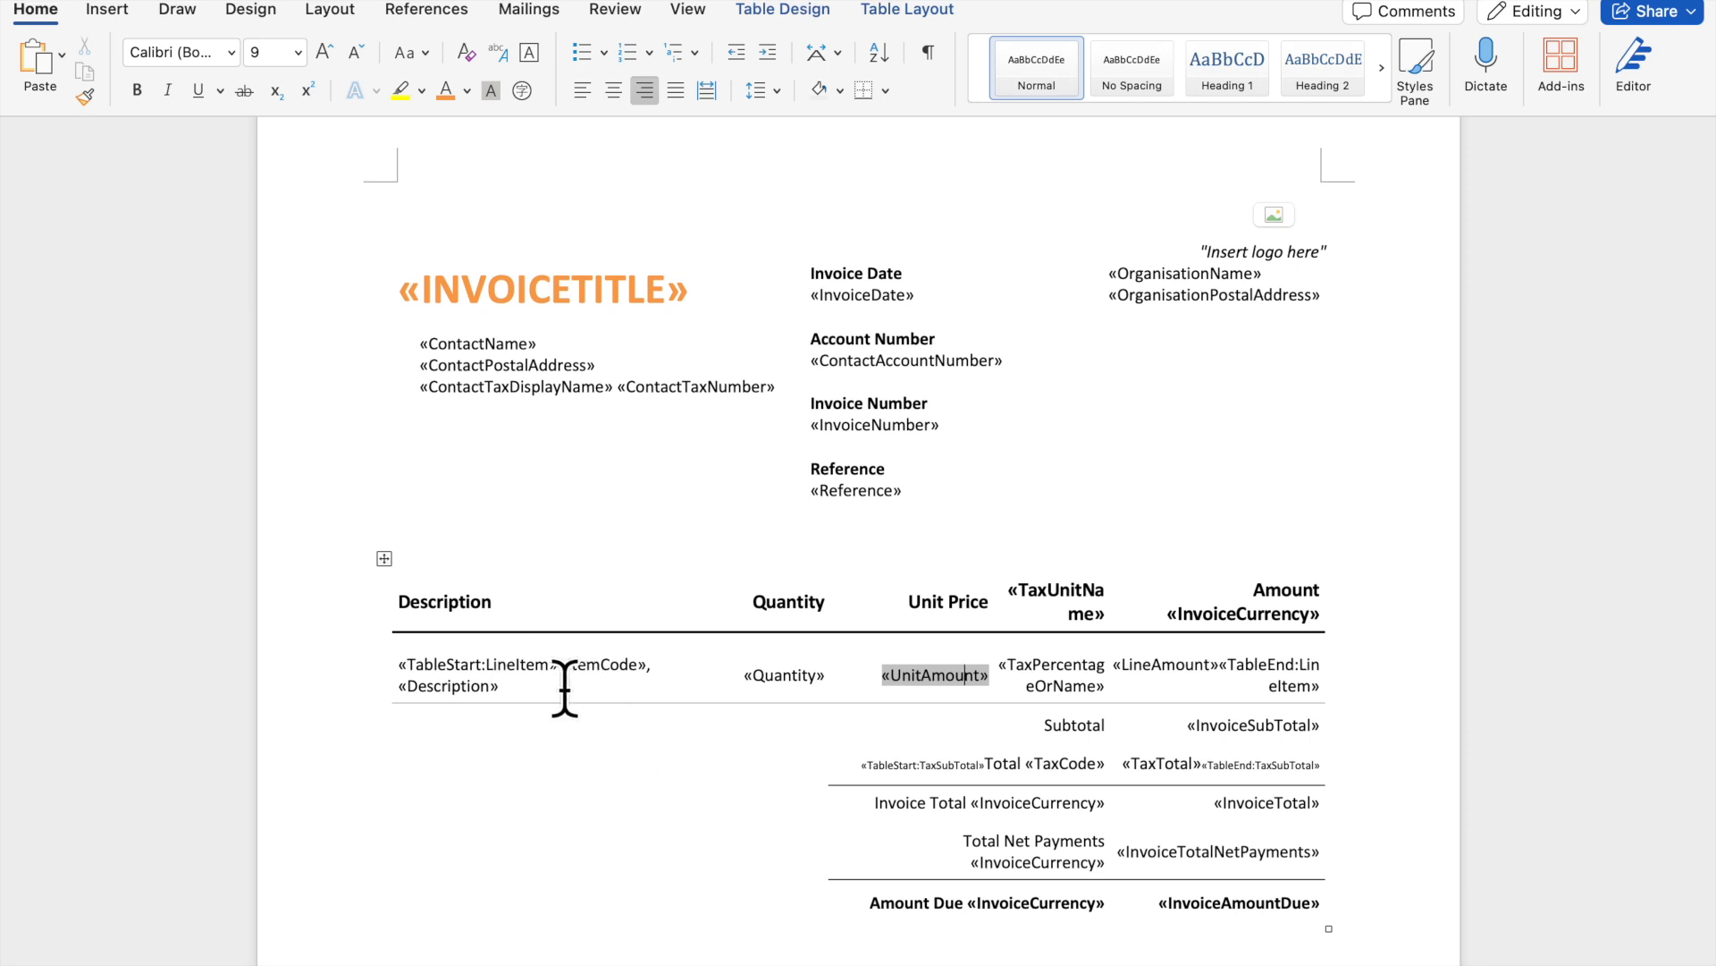
Reveal the field code behind the «ItemCode» merge field in the line item row, then toggle it back to the field name
{"action": "left_click", "coordinate": [628, 666]}
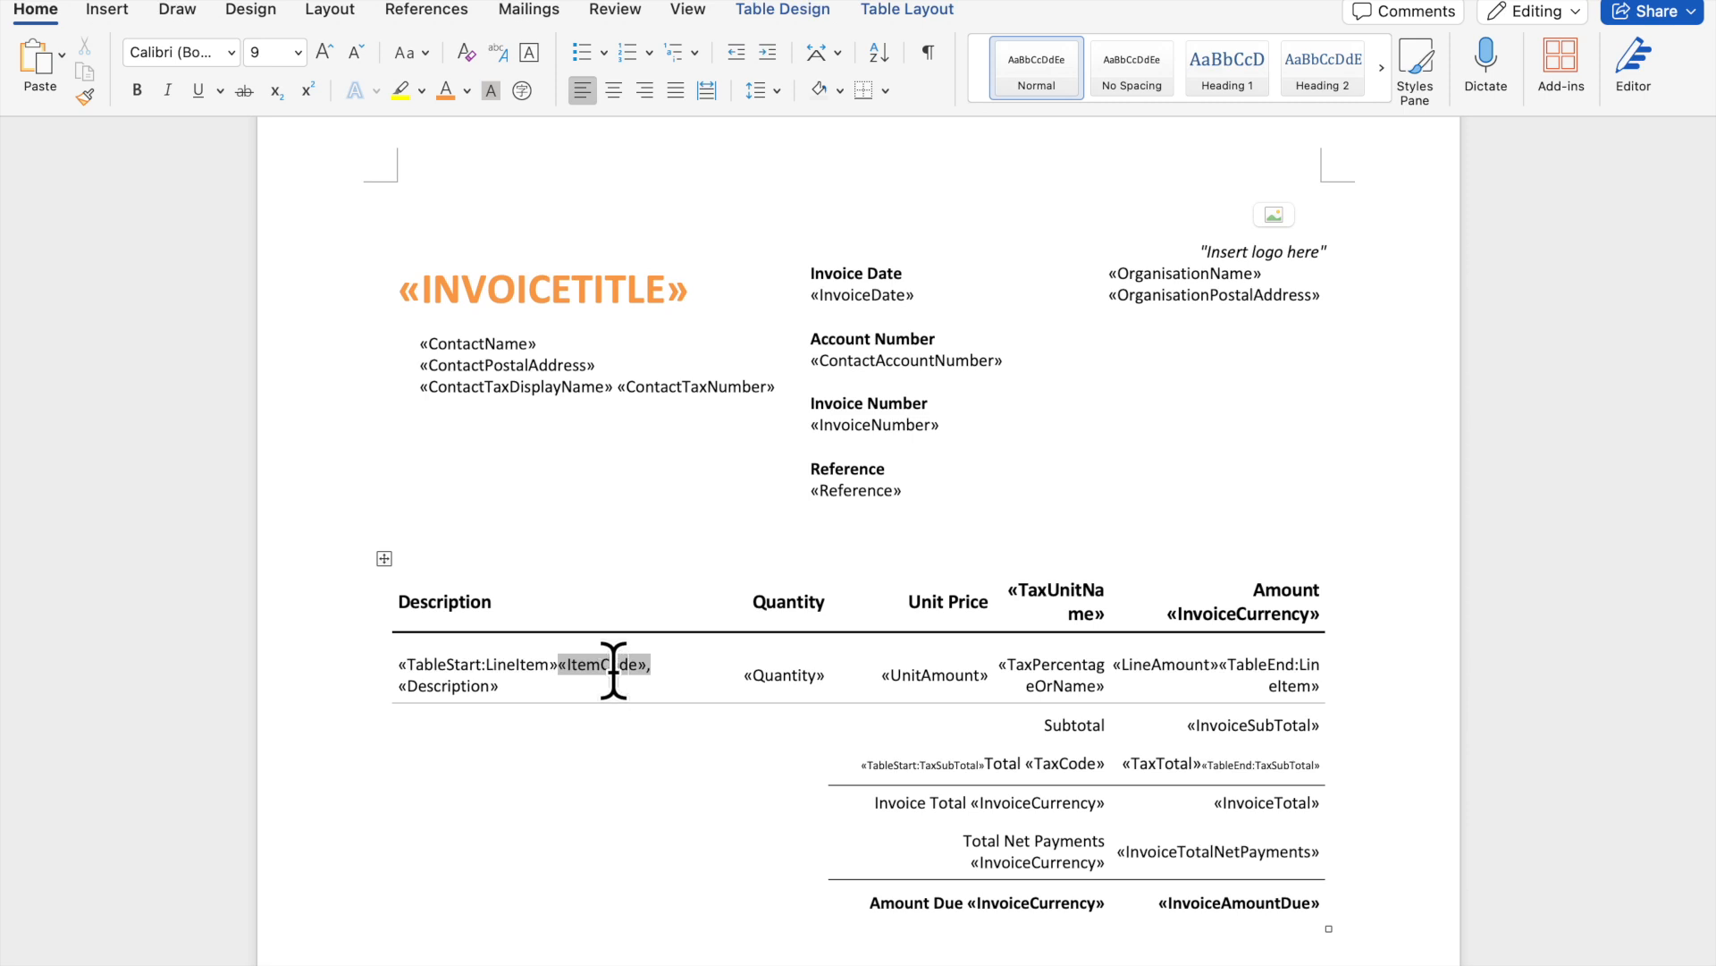
{"action": "key", "text": "shift+F9"}
{"action": "scroll", "coordinate": [781, 869], "scroll_direction": "down", "scroll_amount": 1}
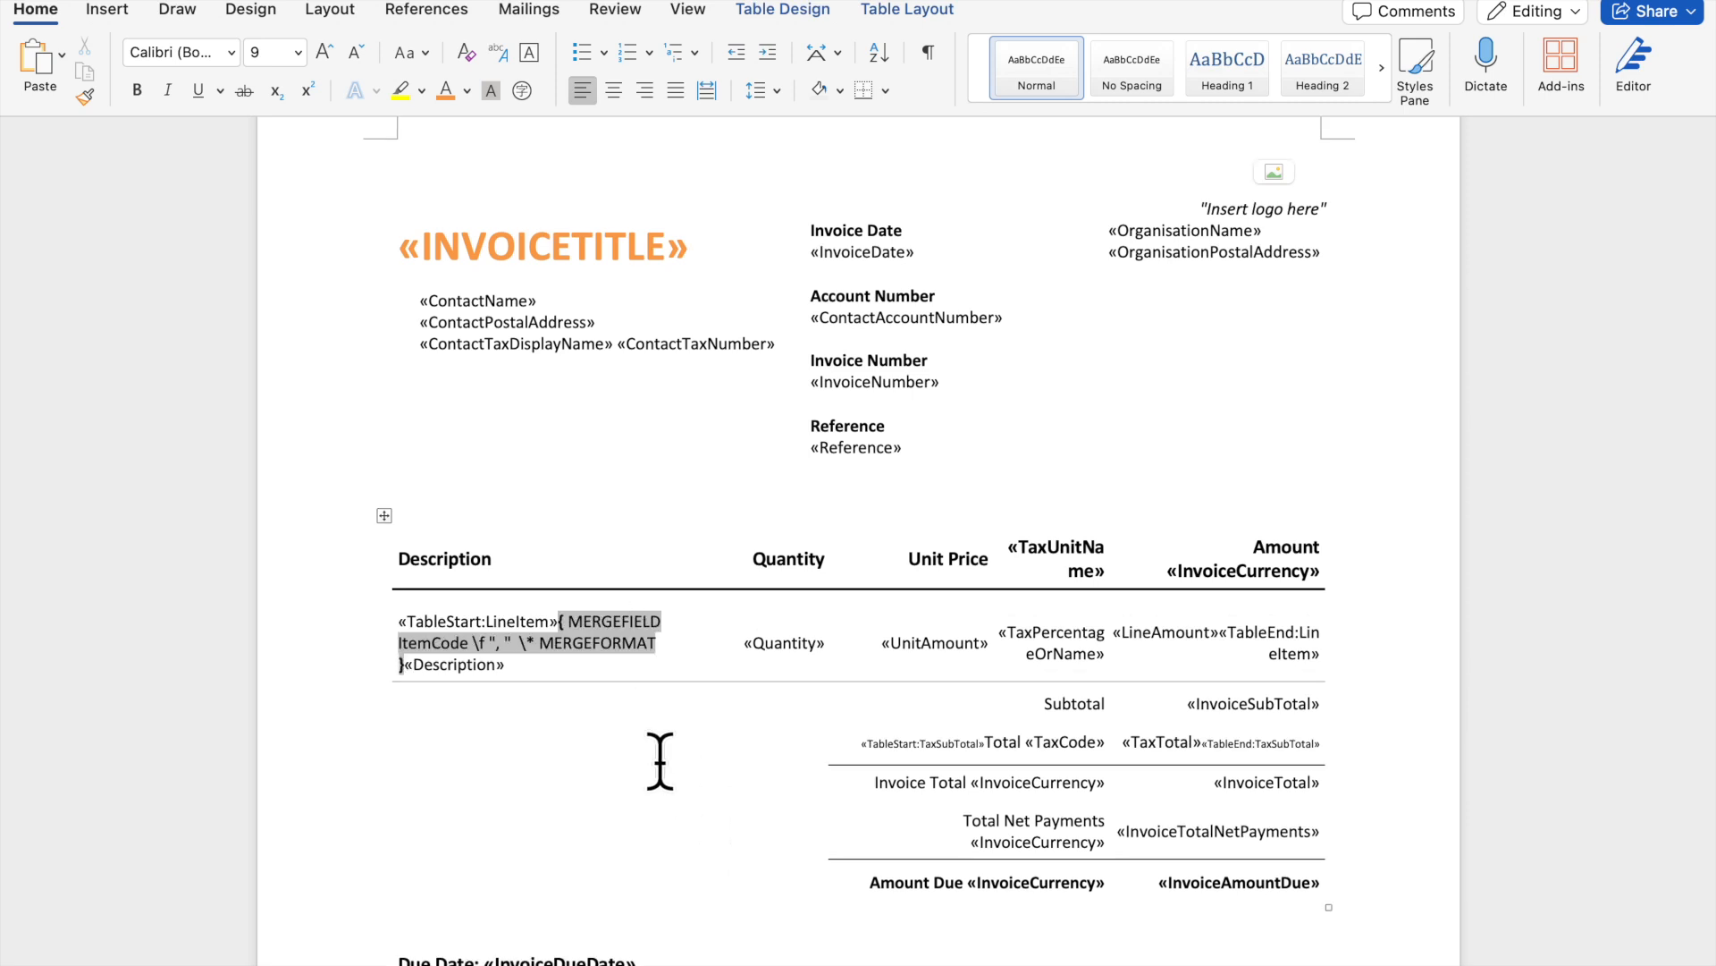
{"action": "right_click", "coordinate": [621, 621]}
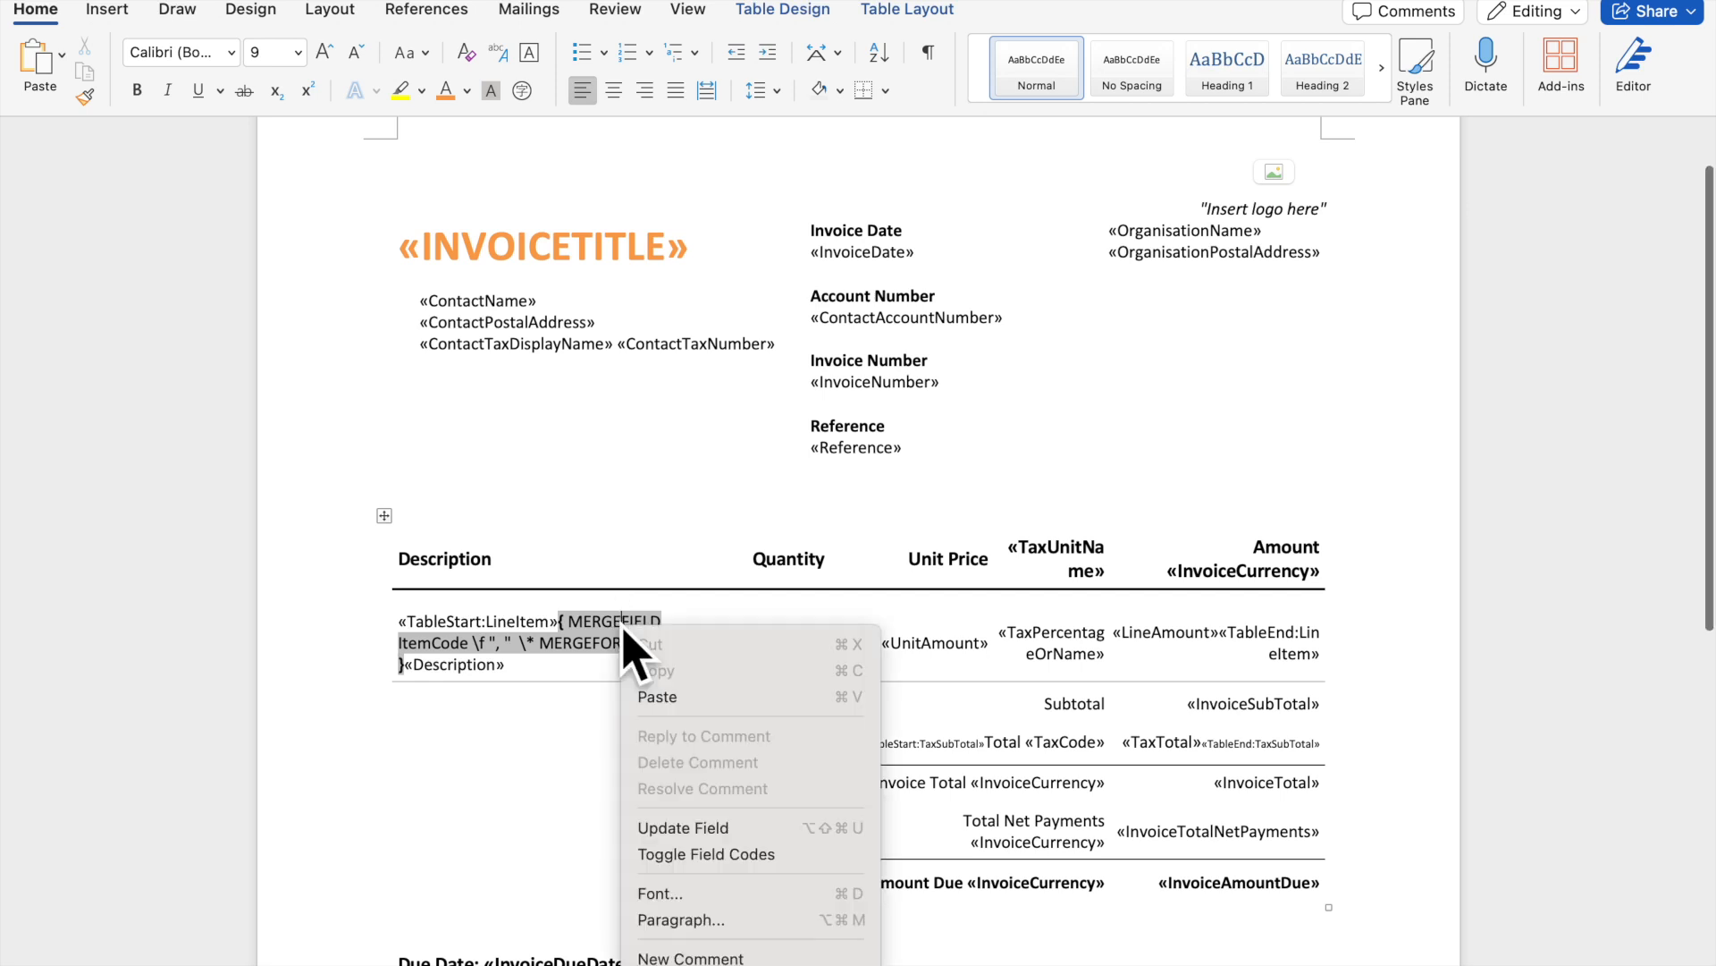
{"action": "left_click", "coordinate": [702, 821]}
{"action": "left_click", "coordinate": [661, 716]}
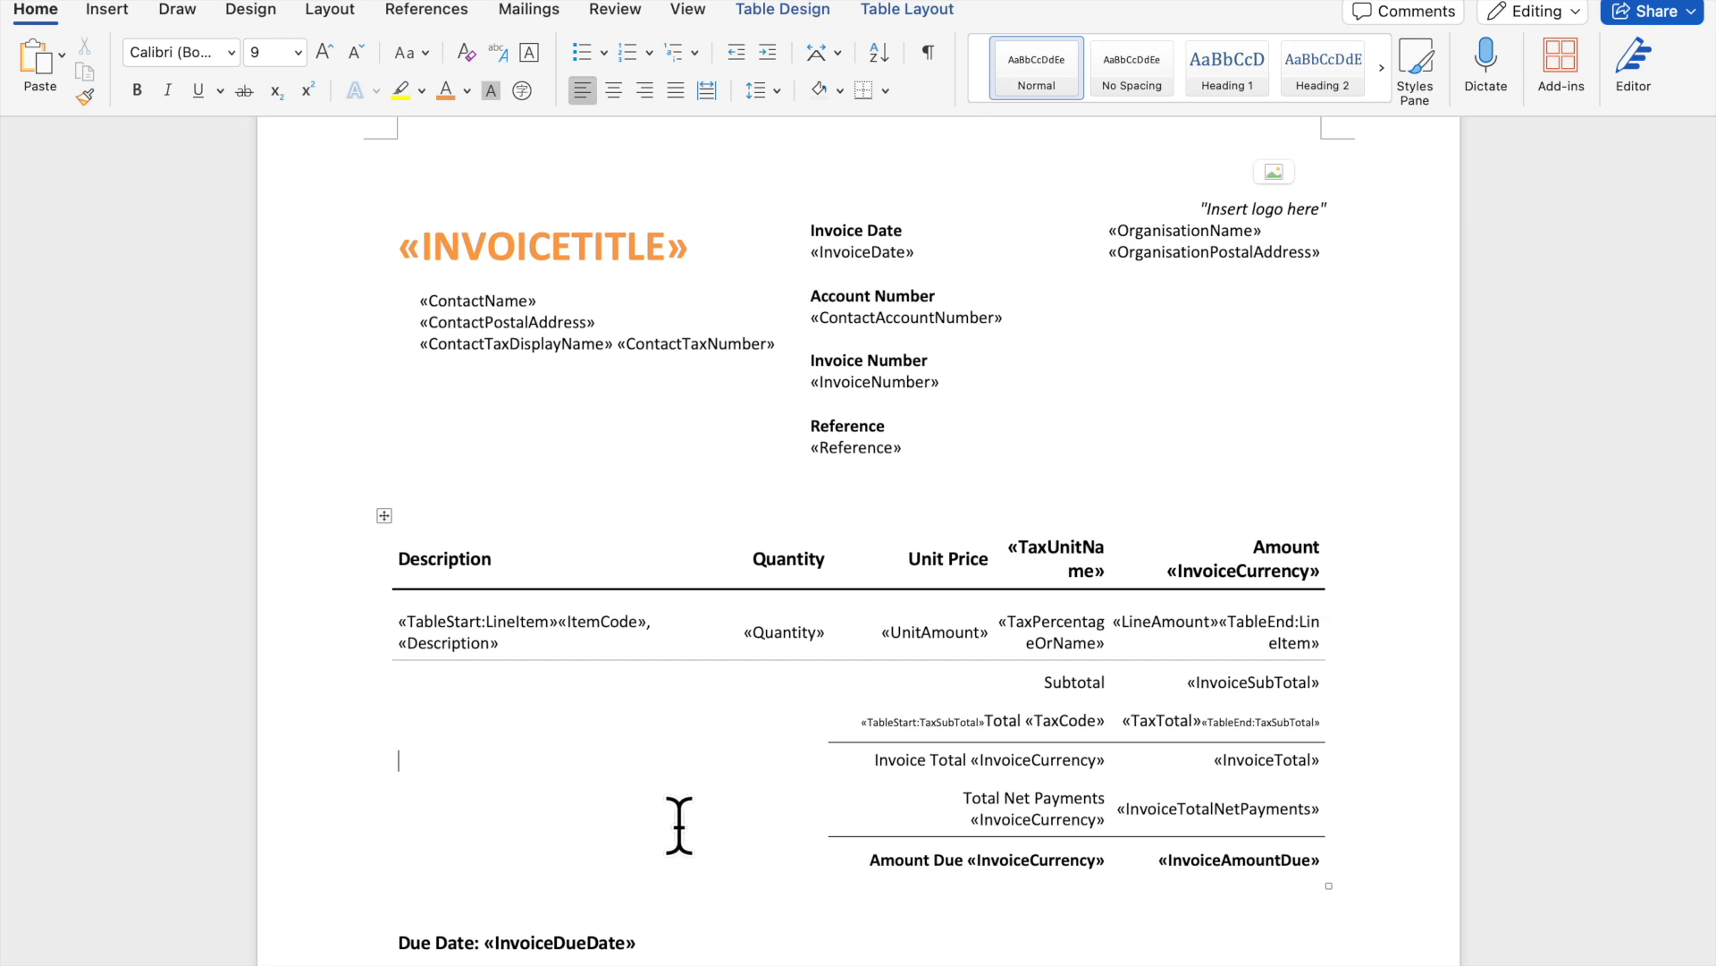
Switch to Xero and upload Invoice.docx as the invoice template of the Chinese Template theme
{"action": "scroll", "coordinate": [678, 824], "scroll_direction": "up", "scroll_amount": 2}
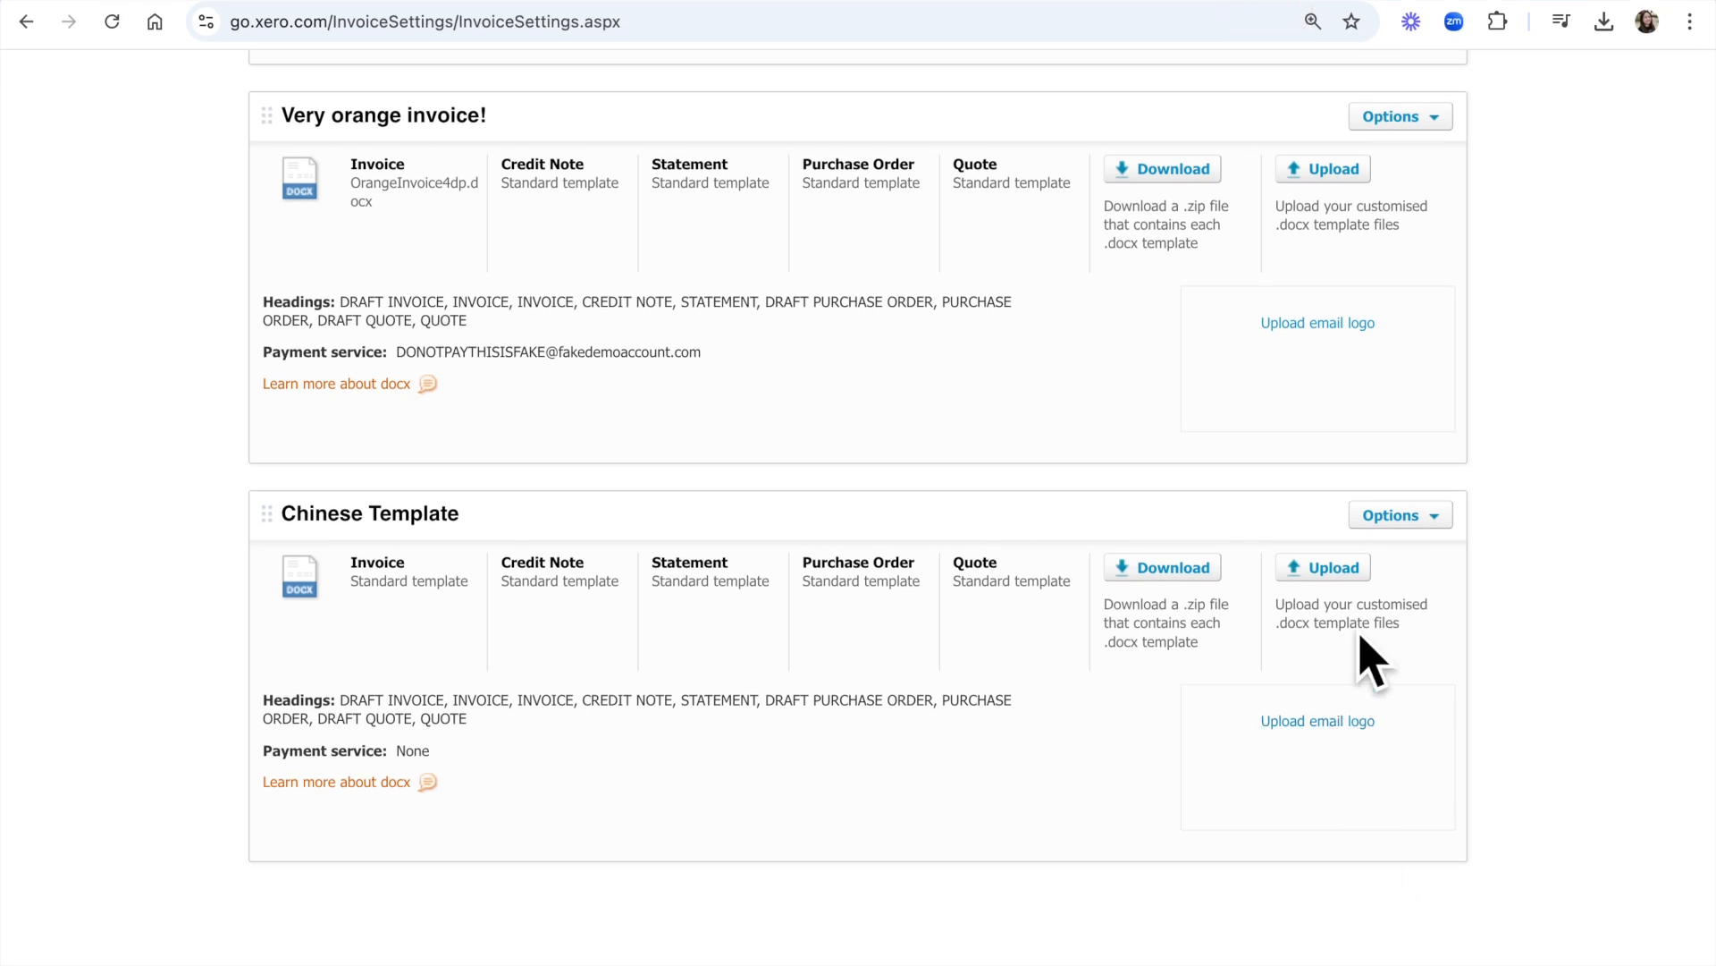
{"action": "left_click", "coordinate": [1337, 569]}
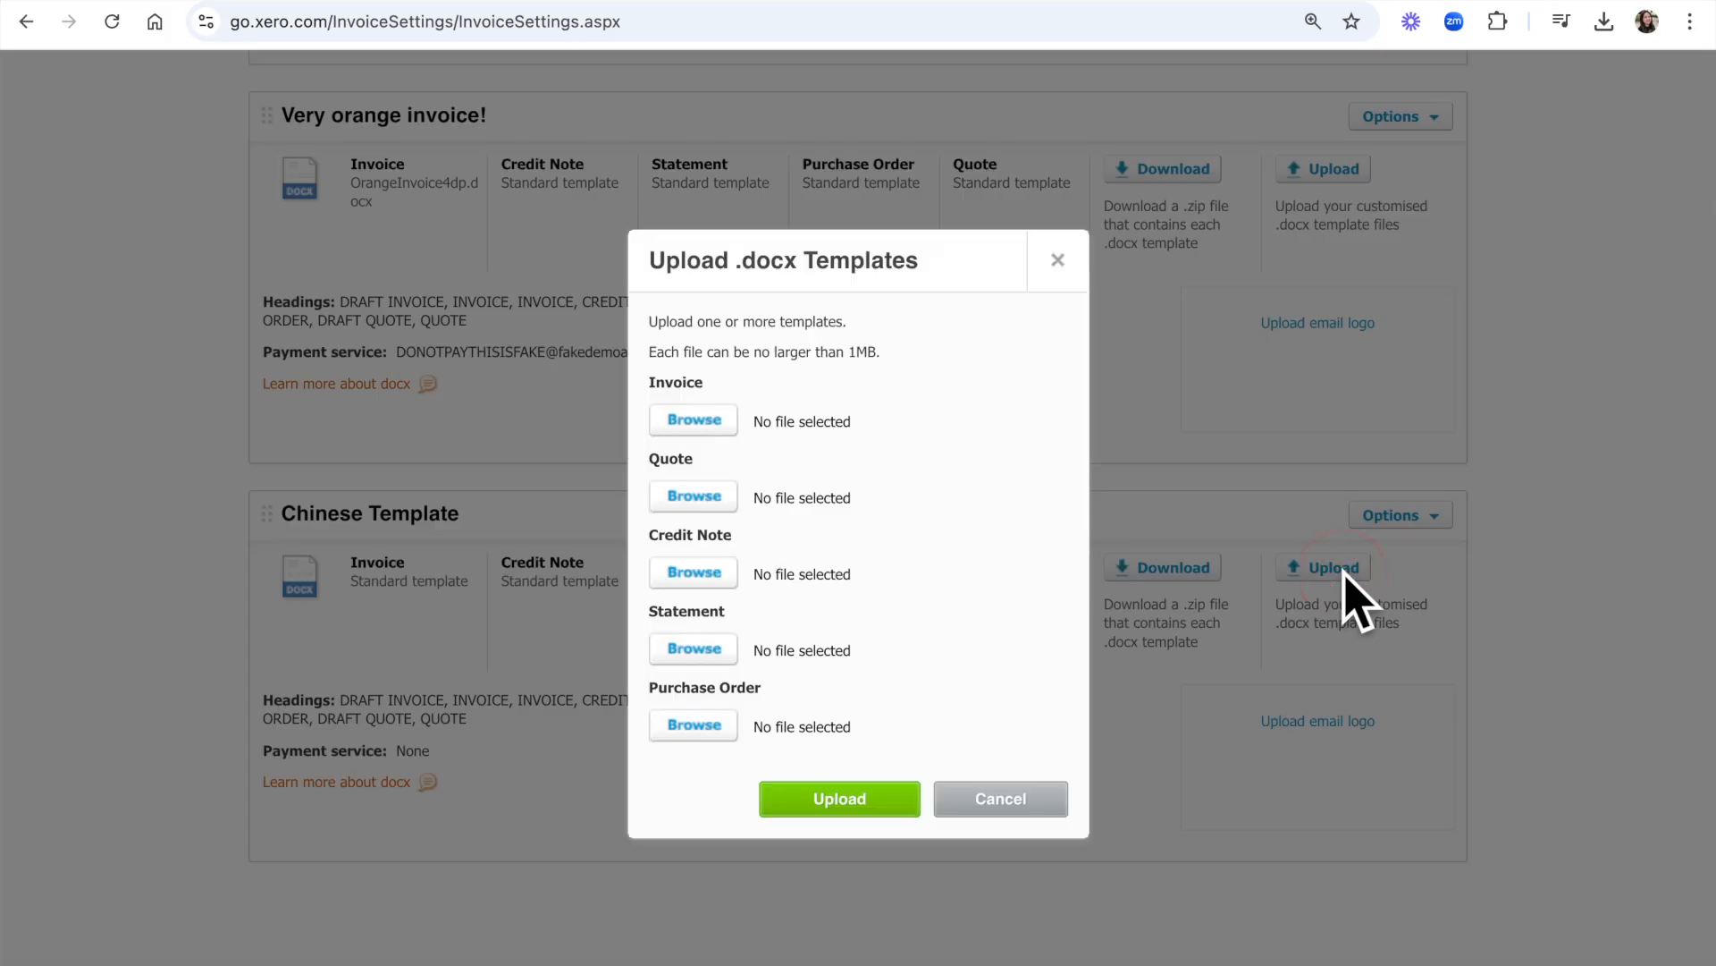
{"action": "double_click", "coordinate": [882, 498]}
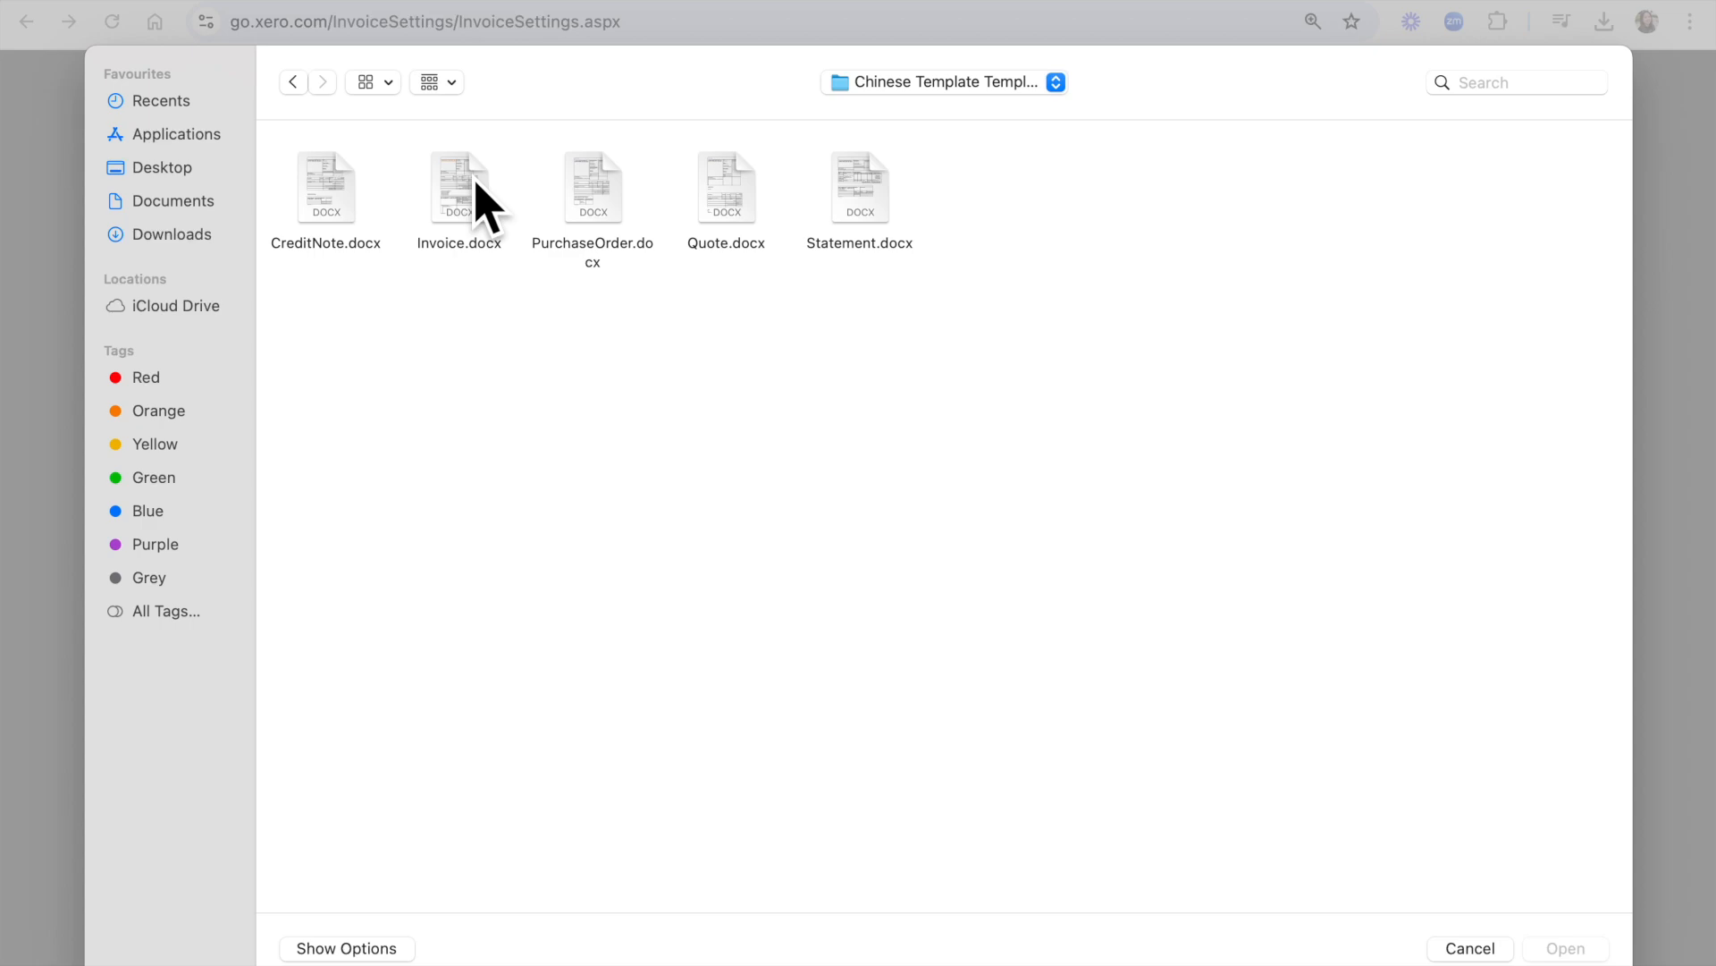
{"action": "double_click", "coordinate": [460, 188]}
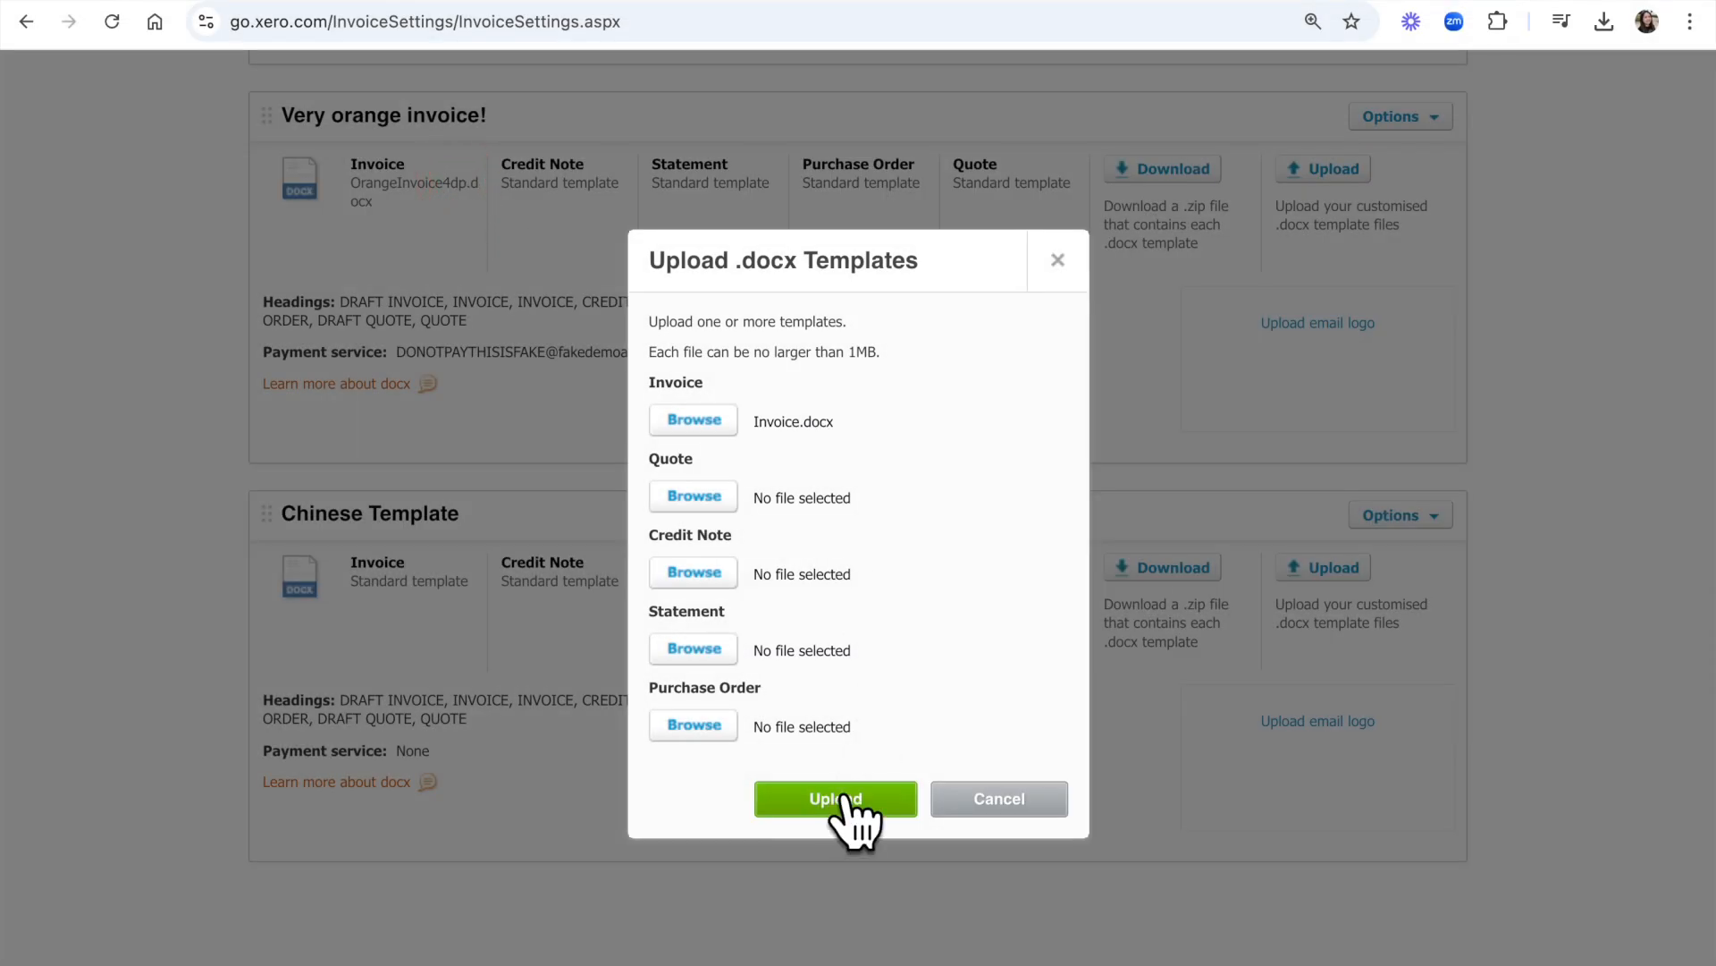
{"action": "left_click", "coordinate": [844, 792]}
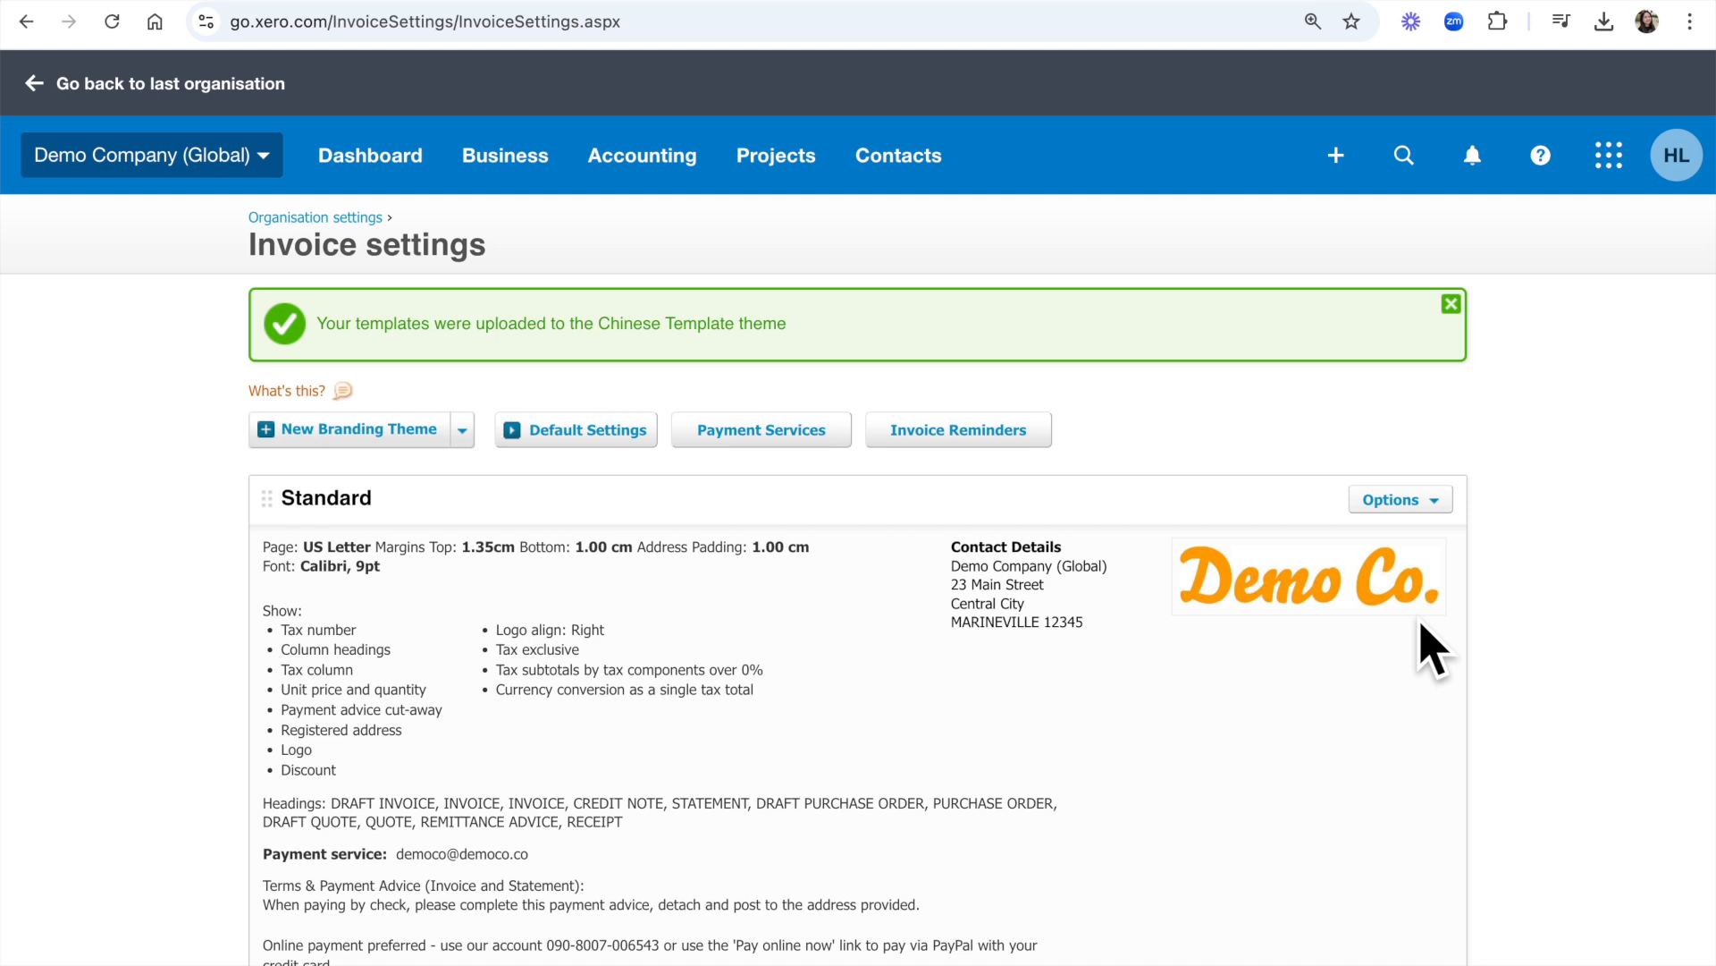
Open the ABC Furniture invoice dated 9 Jan 2025 from the business invoices list
{"action": "left_click", "coordinate": [530, 178]}
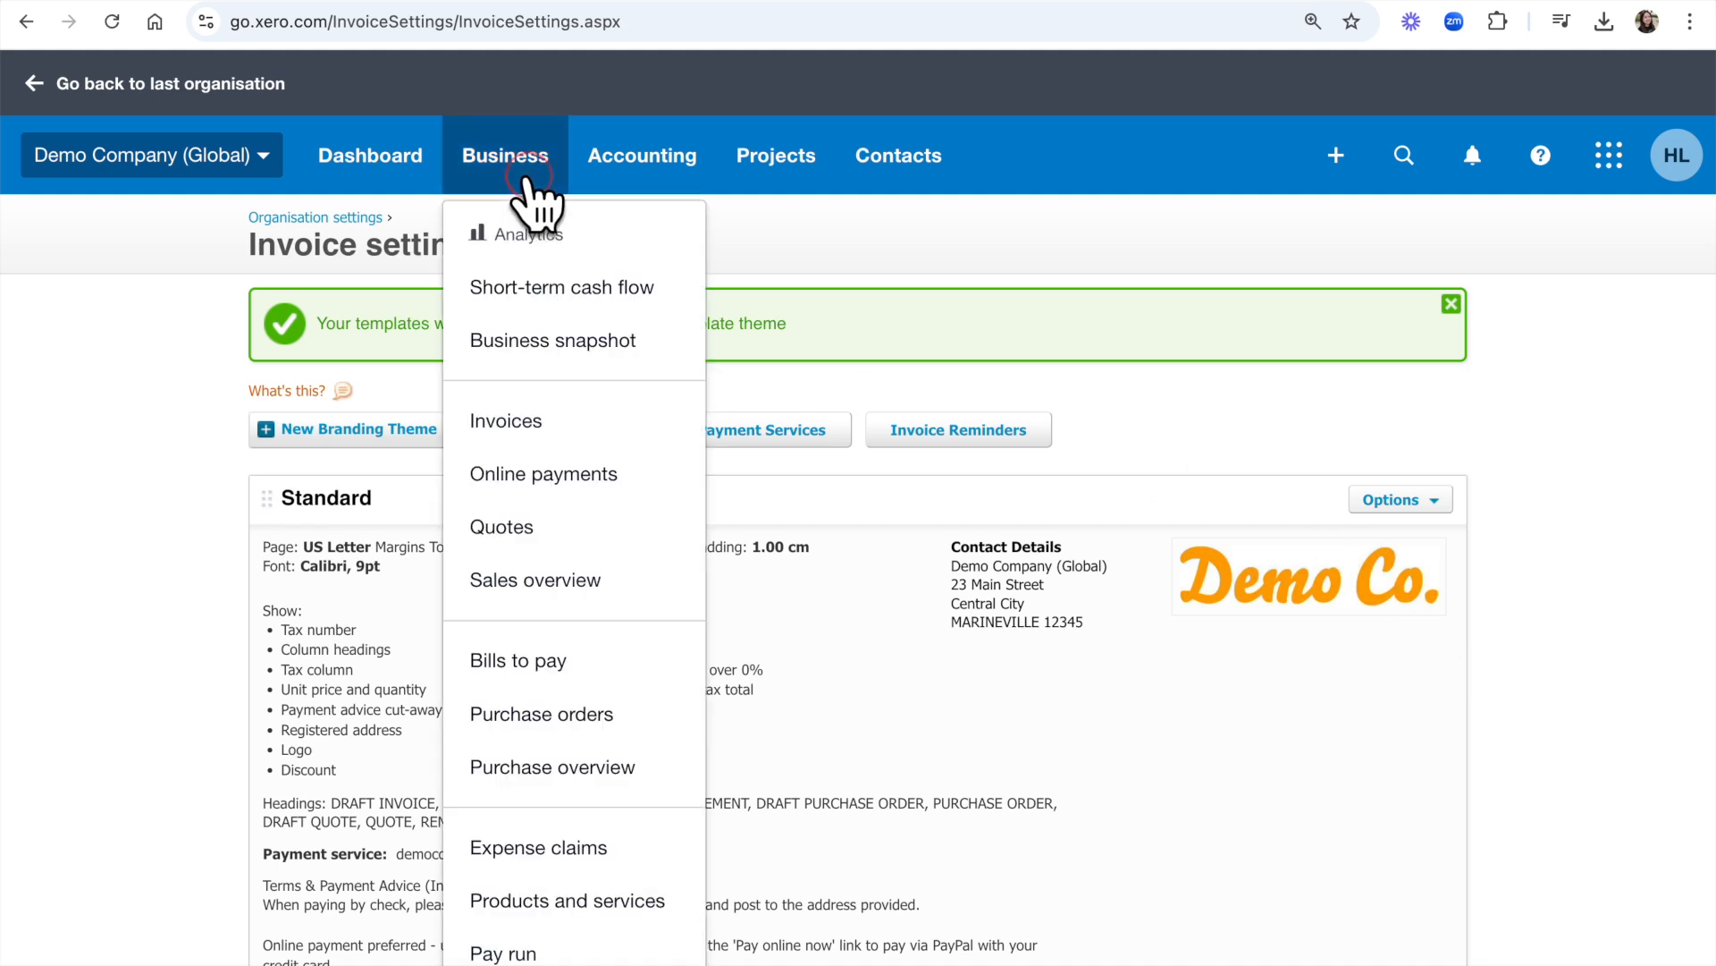
{"action": "left_click", "coordinate": [492, 428]}
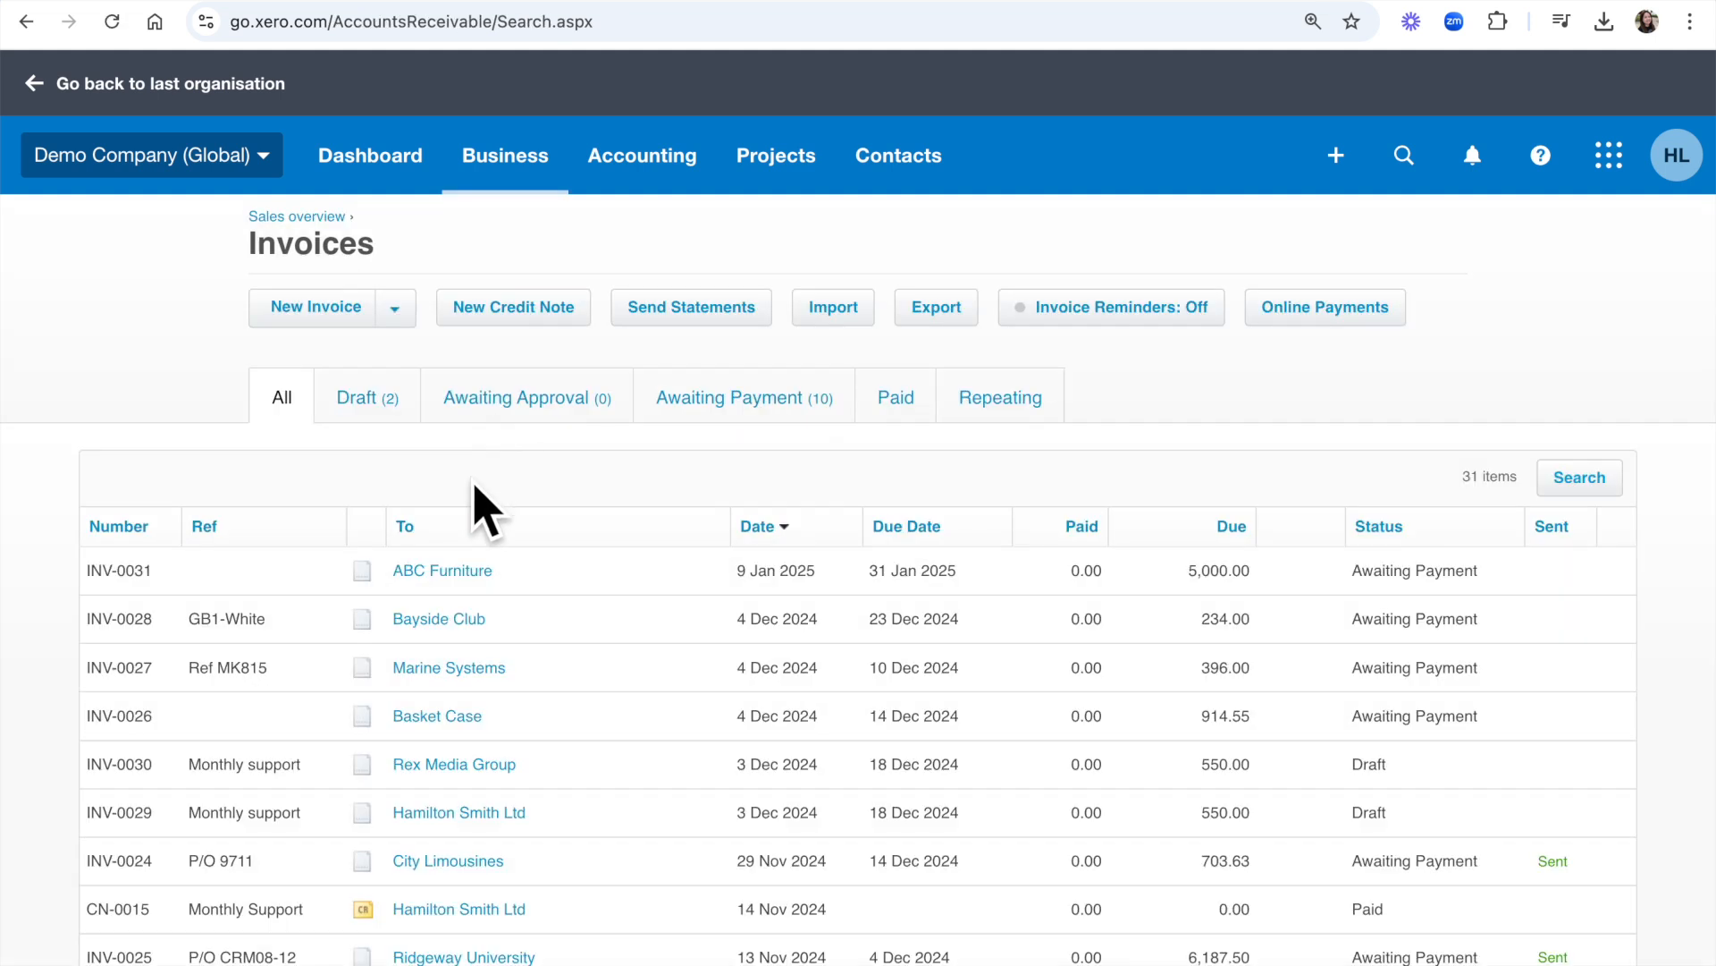
{"action": "left_click", "coordinate": [441, 574]}
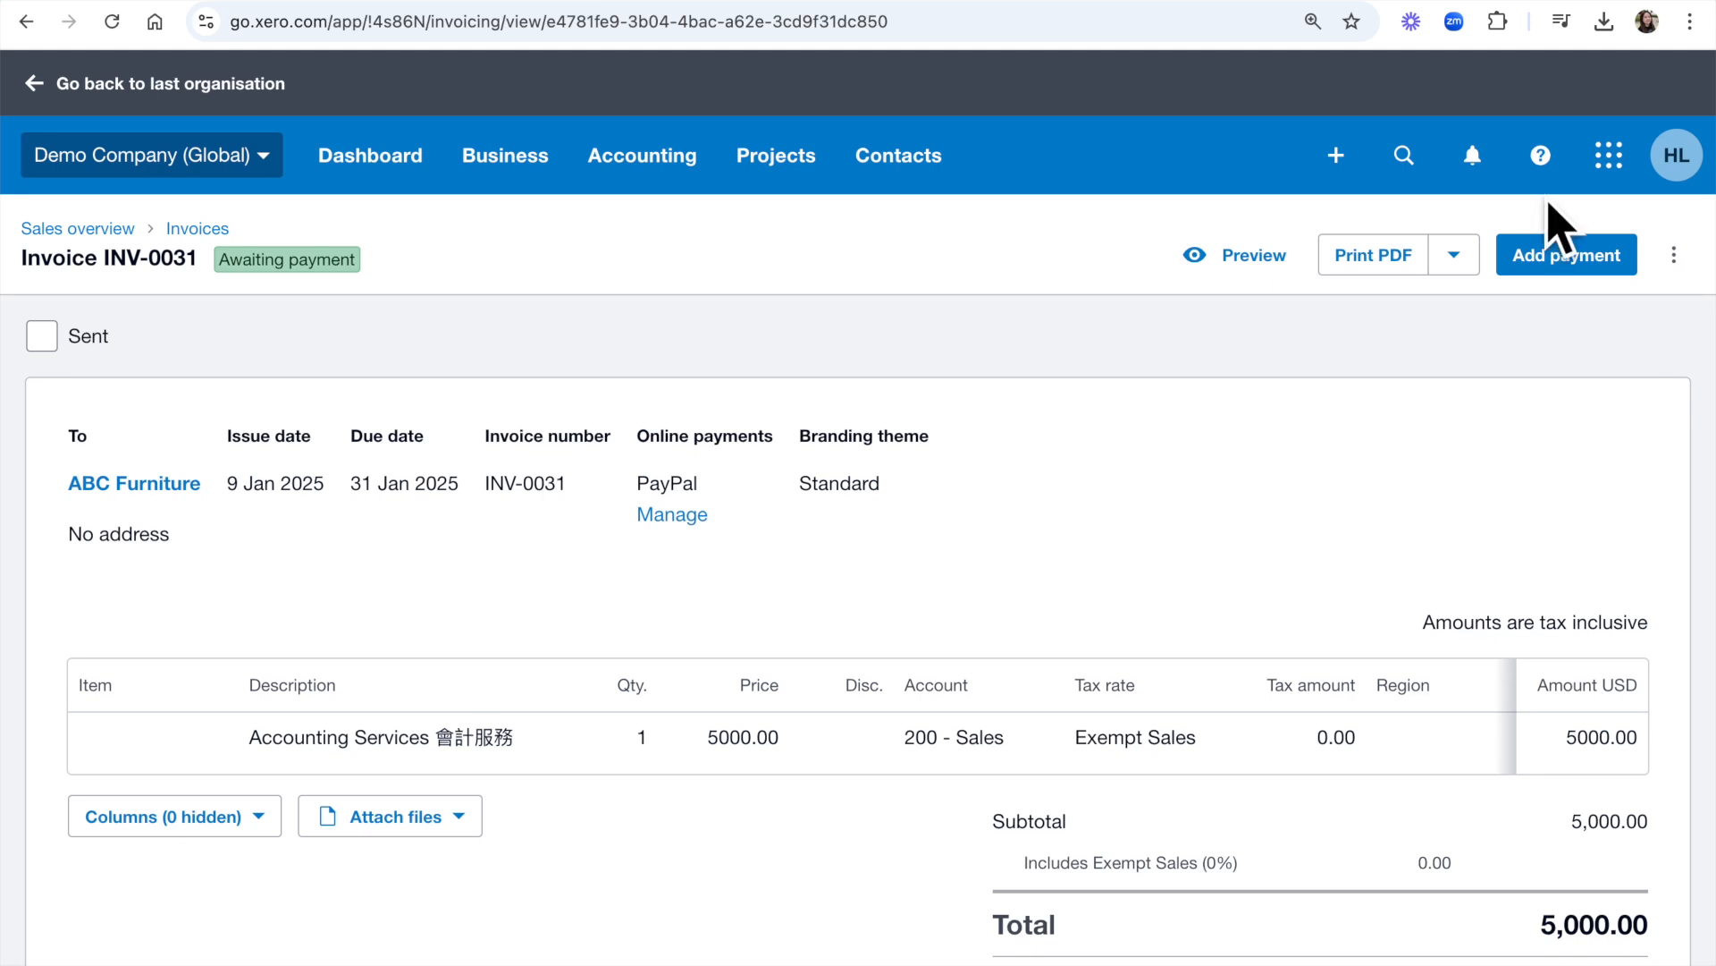
Edit the ABC Furniture invoice to use the Chinese Template branding theme and update it
{"action": "left_click", "coordinate": [1675, 255]}
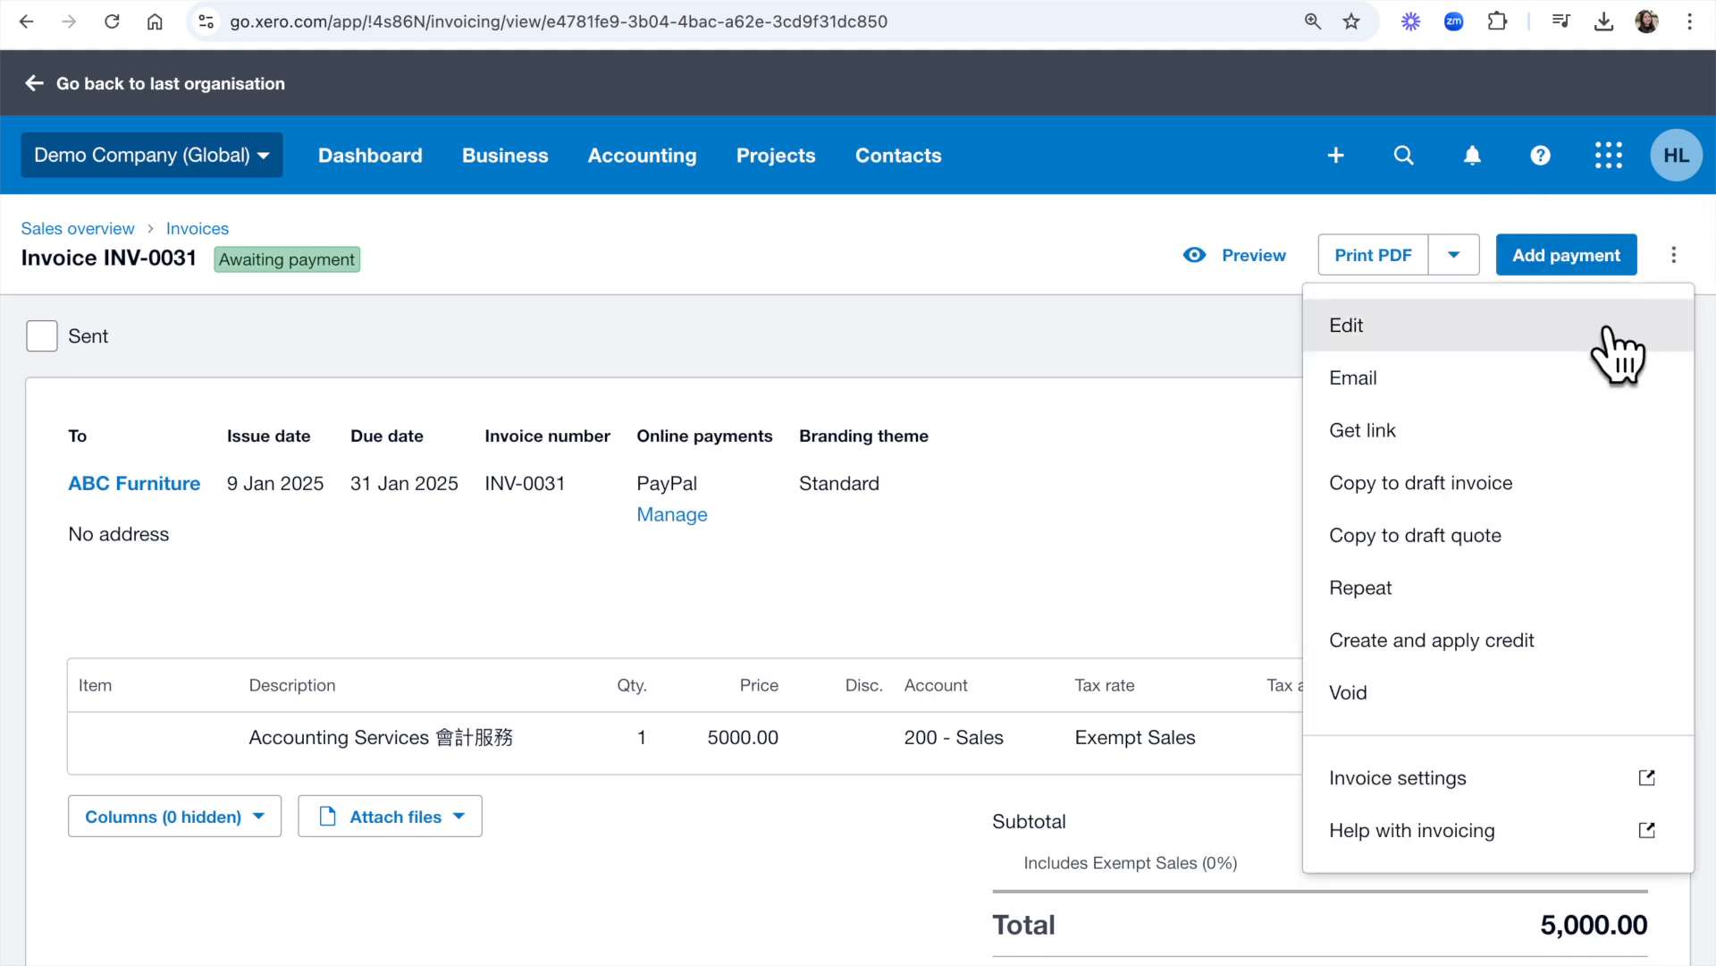
{"action": "left_click", "coordinate": [1606, 329]}
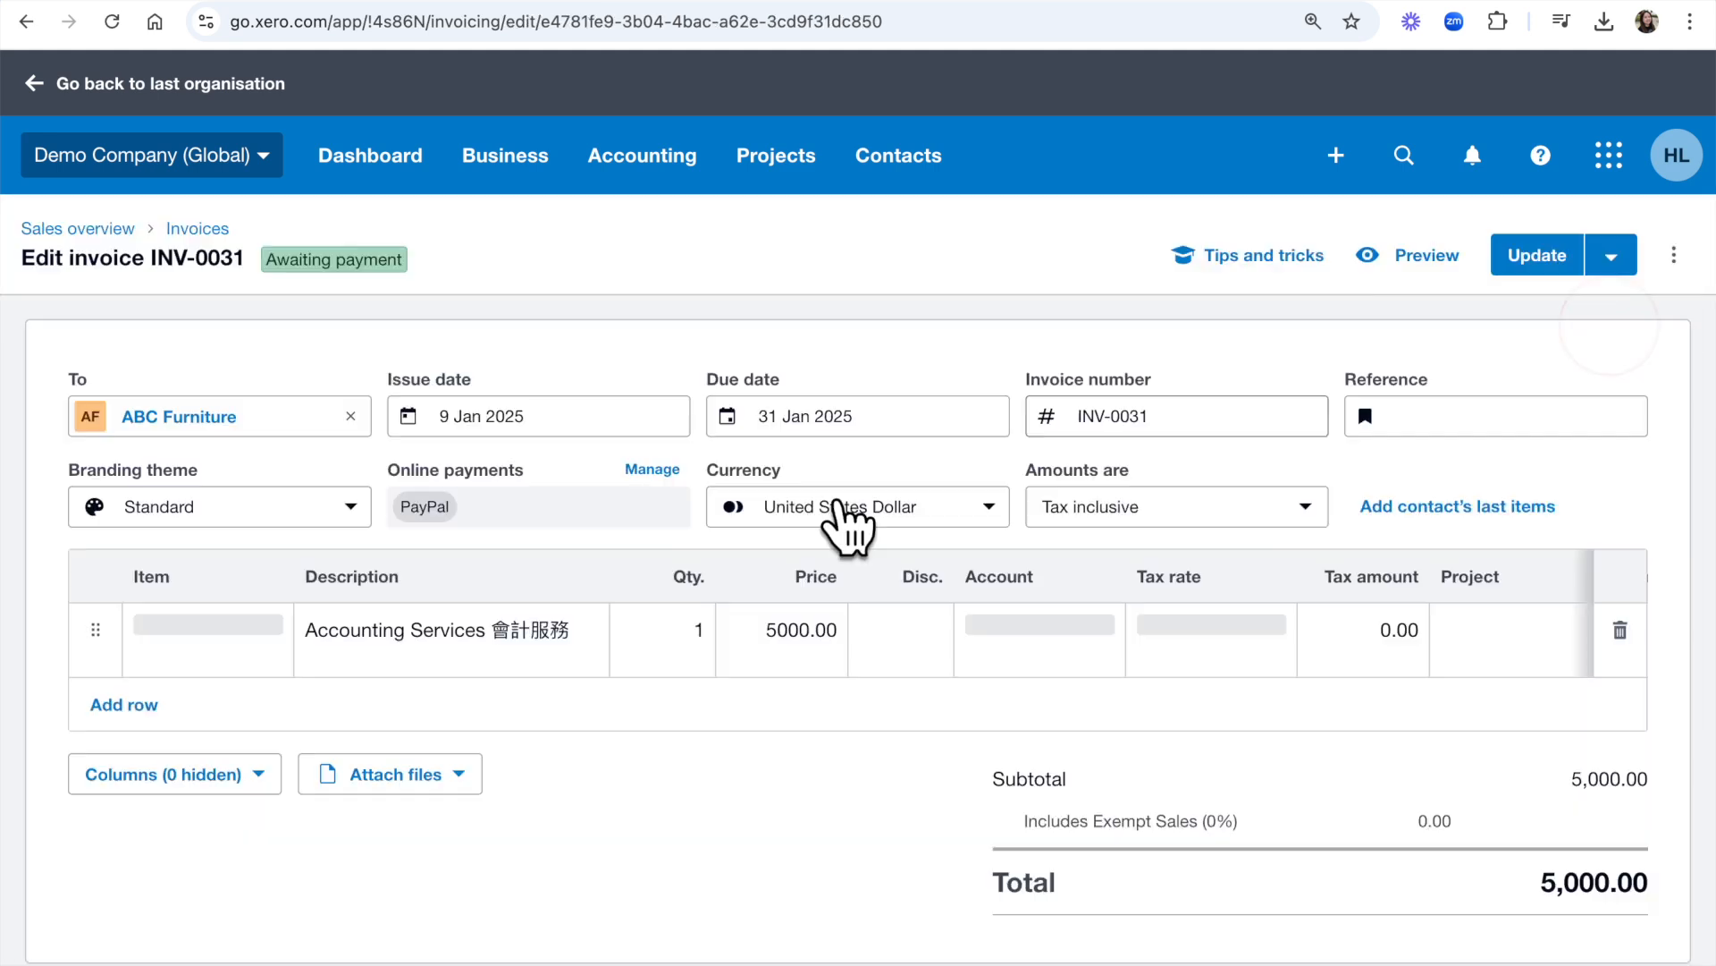
{"action": "left_click", "coordinate": [219, 515]}
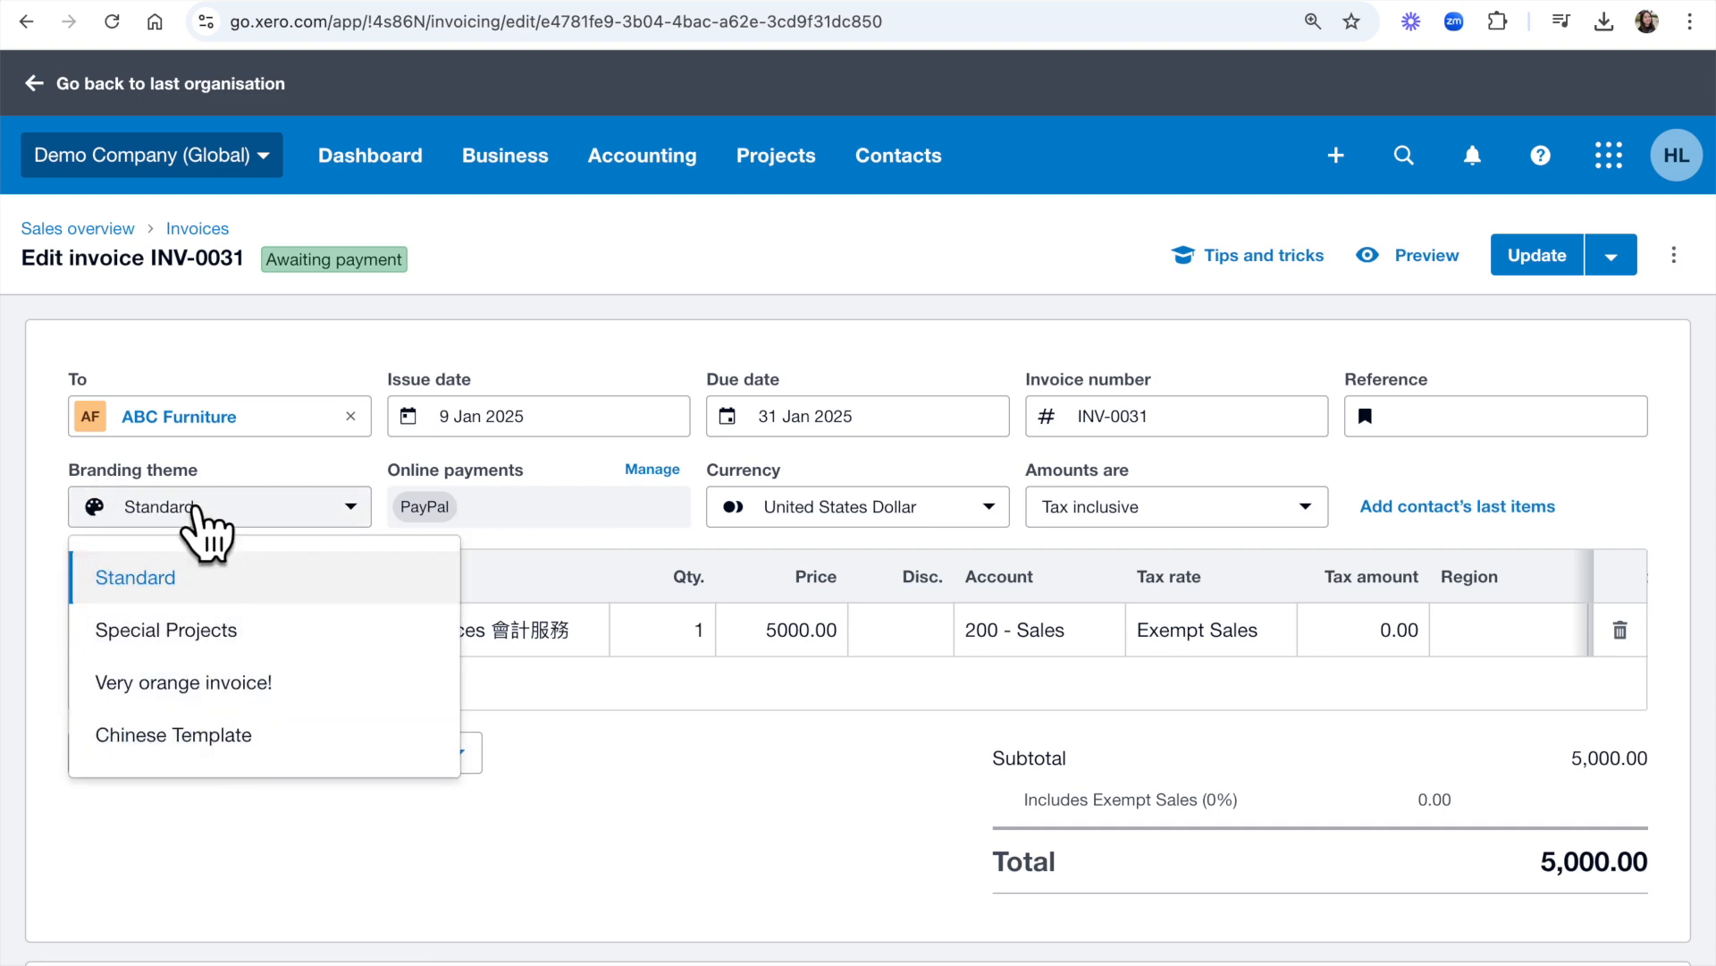
{"action": "left_click", "coordinate": [166, 738]}
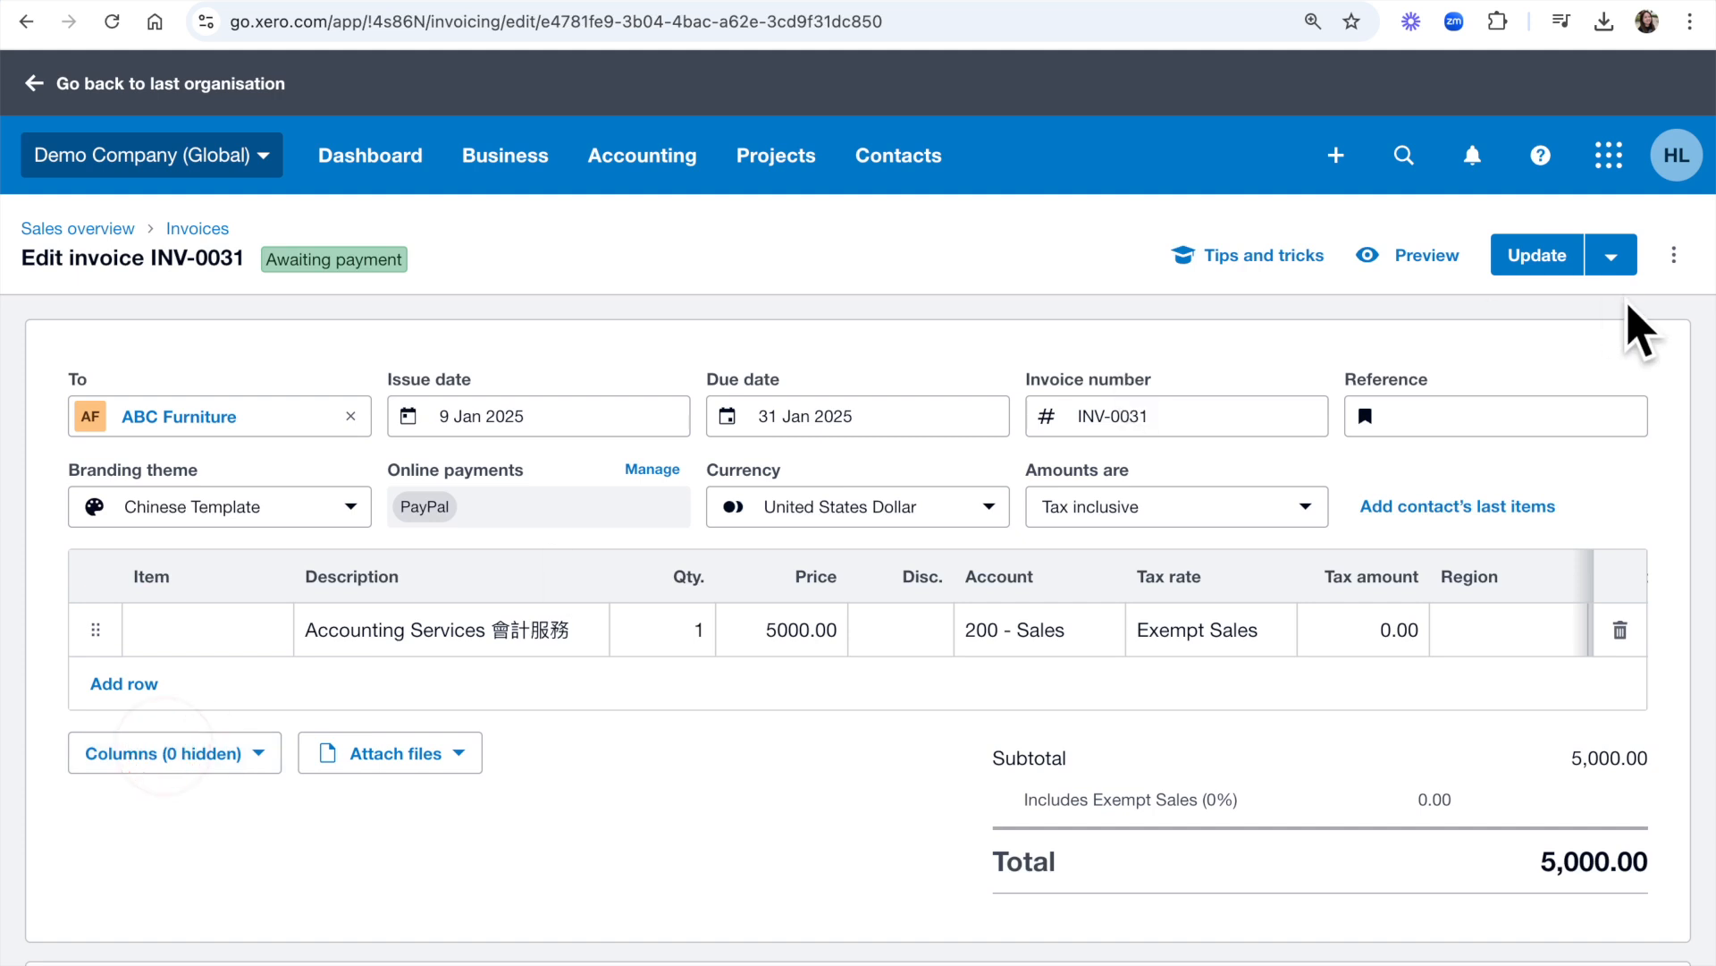
{"action": "left_click", "coordinate": [1525, 261]}
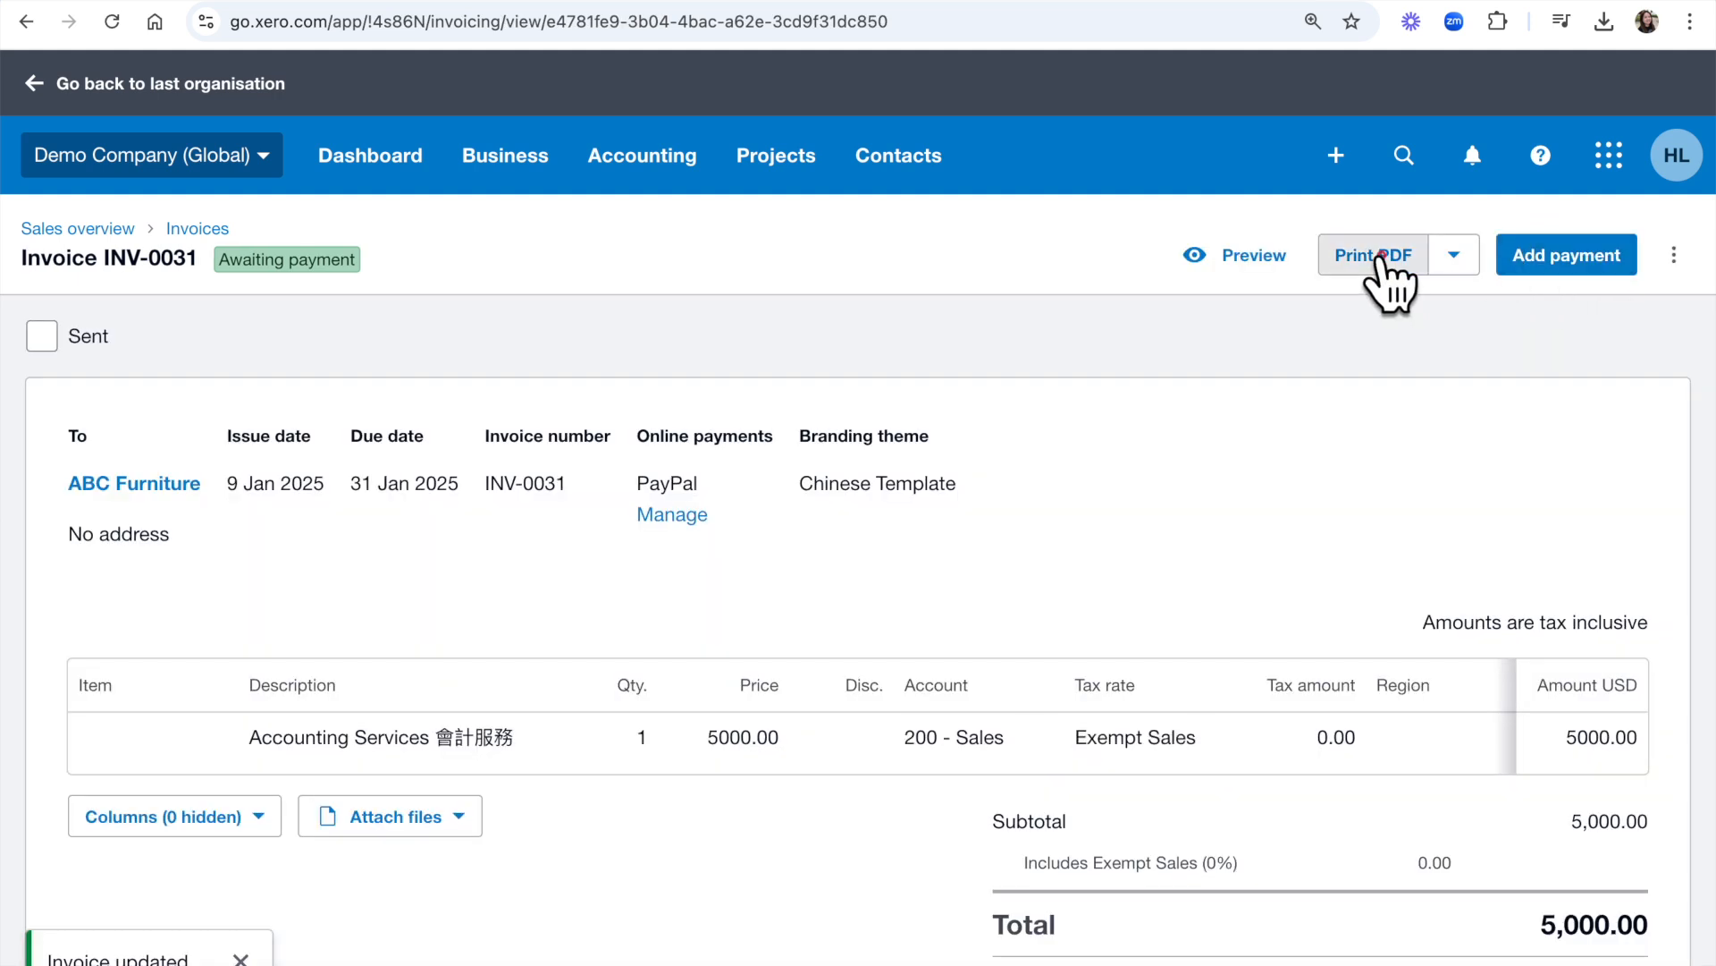
Print the updated ABC Furniture invoice to PDF and open the downloaded file
{"action": "left_click", "coordinate": [1381, 258]}
{"action": "left_click", "coordinate": [1092, 464]}
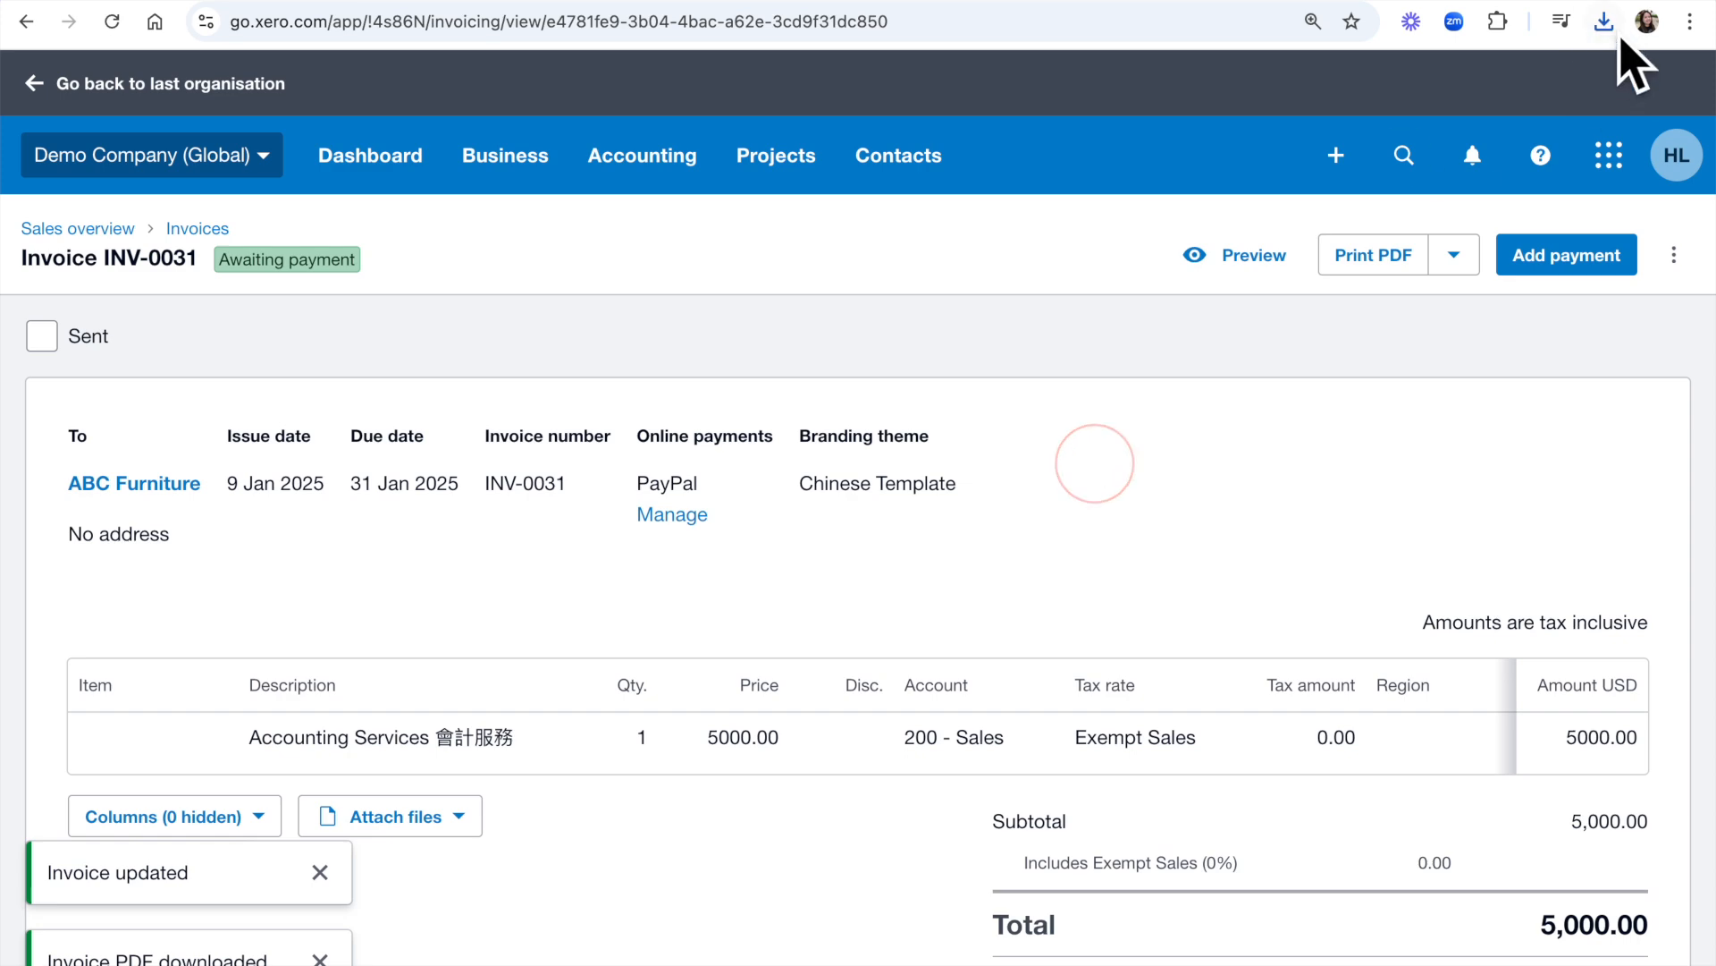
{"action": "left_click", "coordinate": [1605, 22]}
{"action": "left_click", "coordinate": [1588, 129]}
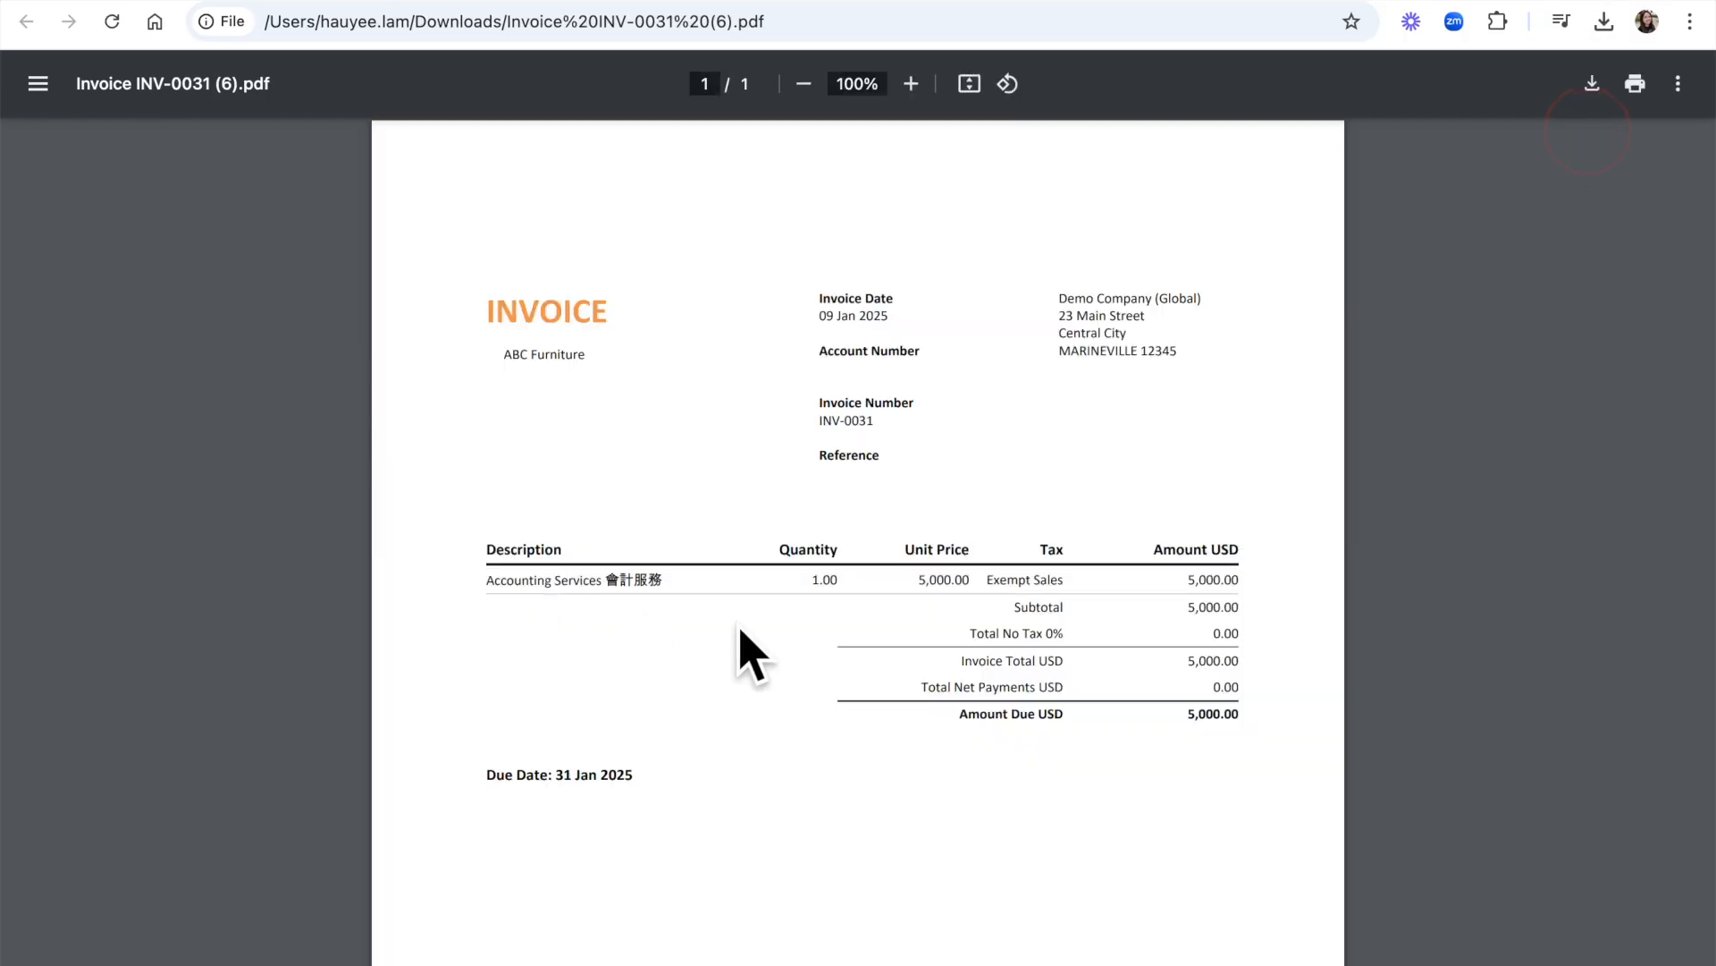
Examine the invoice heading and the Chinese characters in the line item description of the PDF
{"action": "key", "text": "super+equal"}
{"action": "key", "text": "super+equal"}
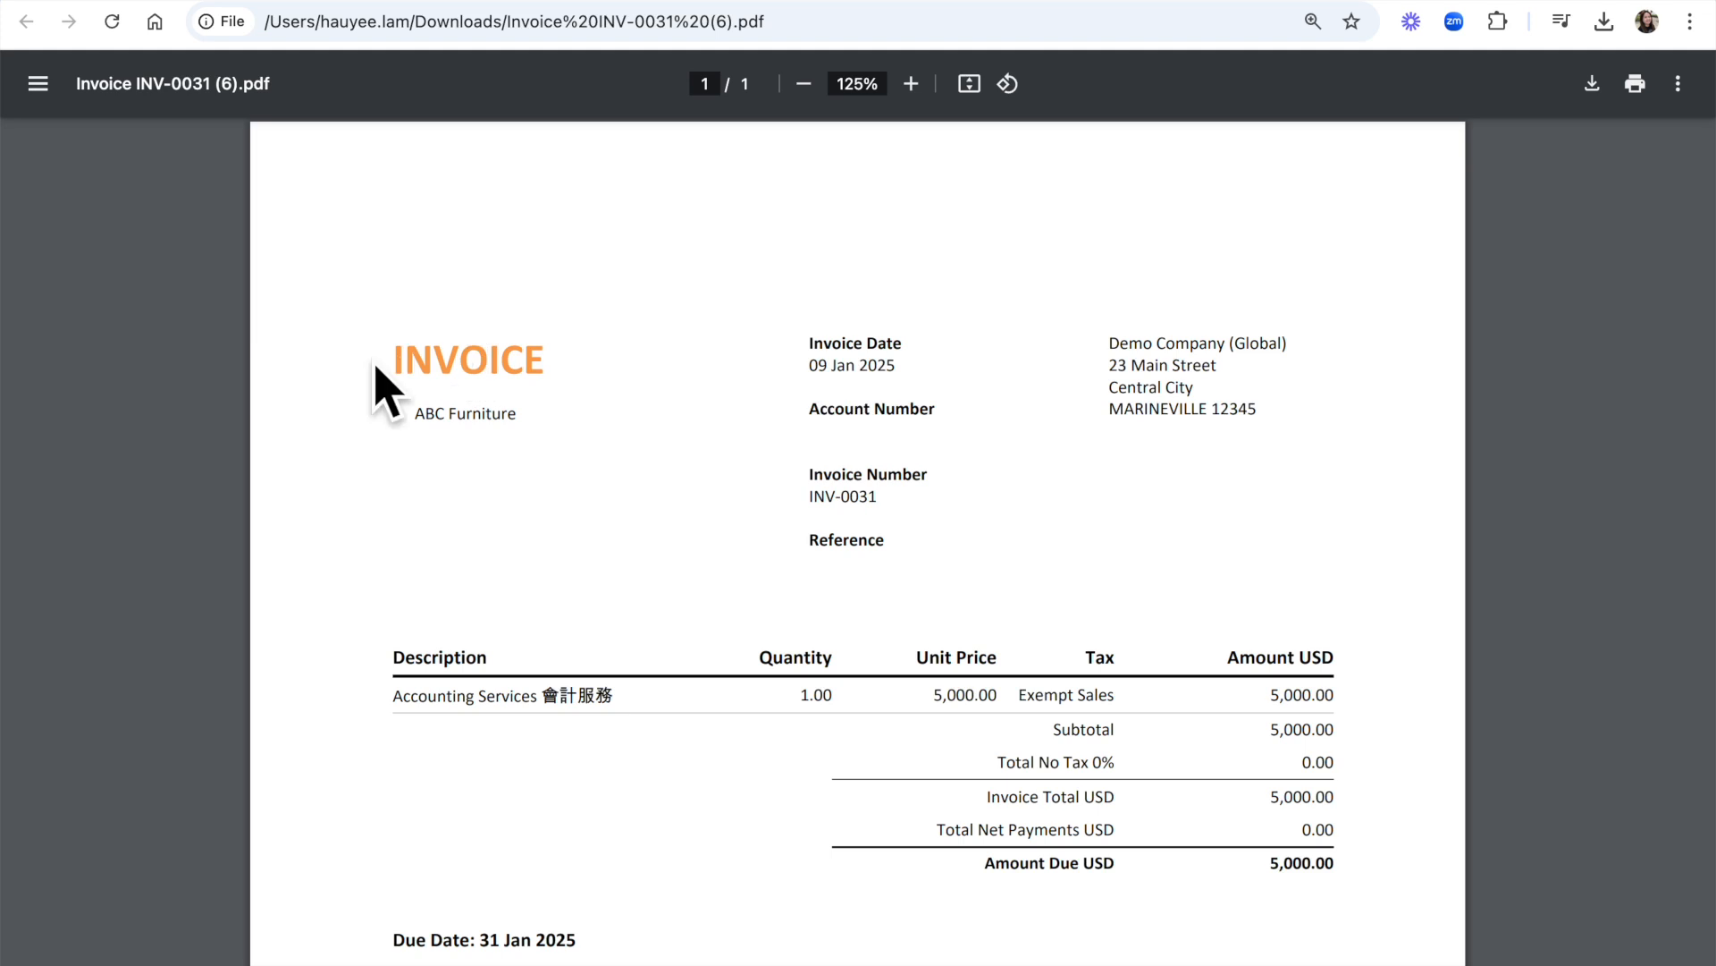
{"action": "left_click_drag", "start_coordinate": [383, 361], "coordinate": [635, 365]}
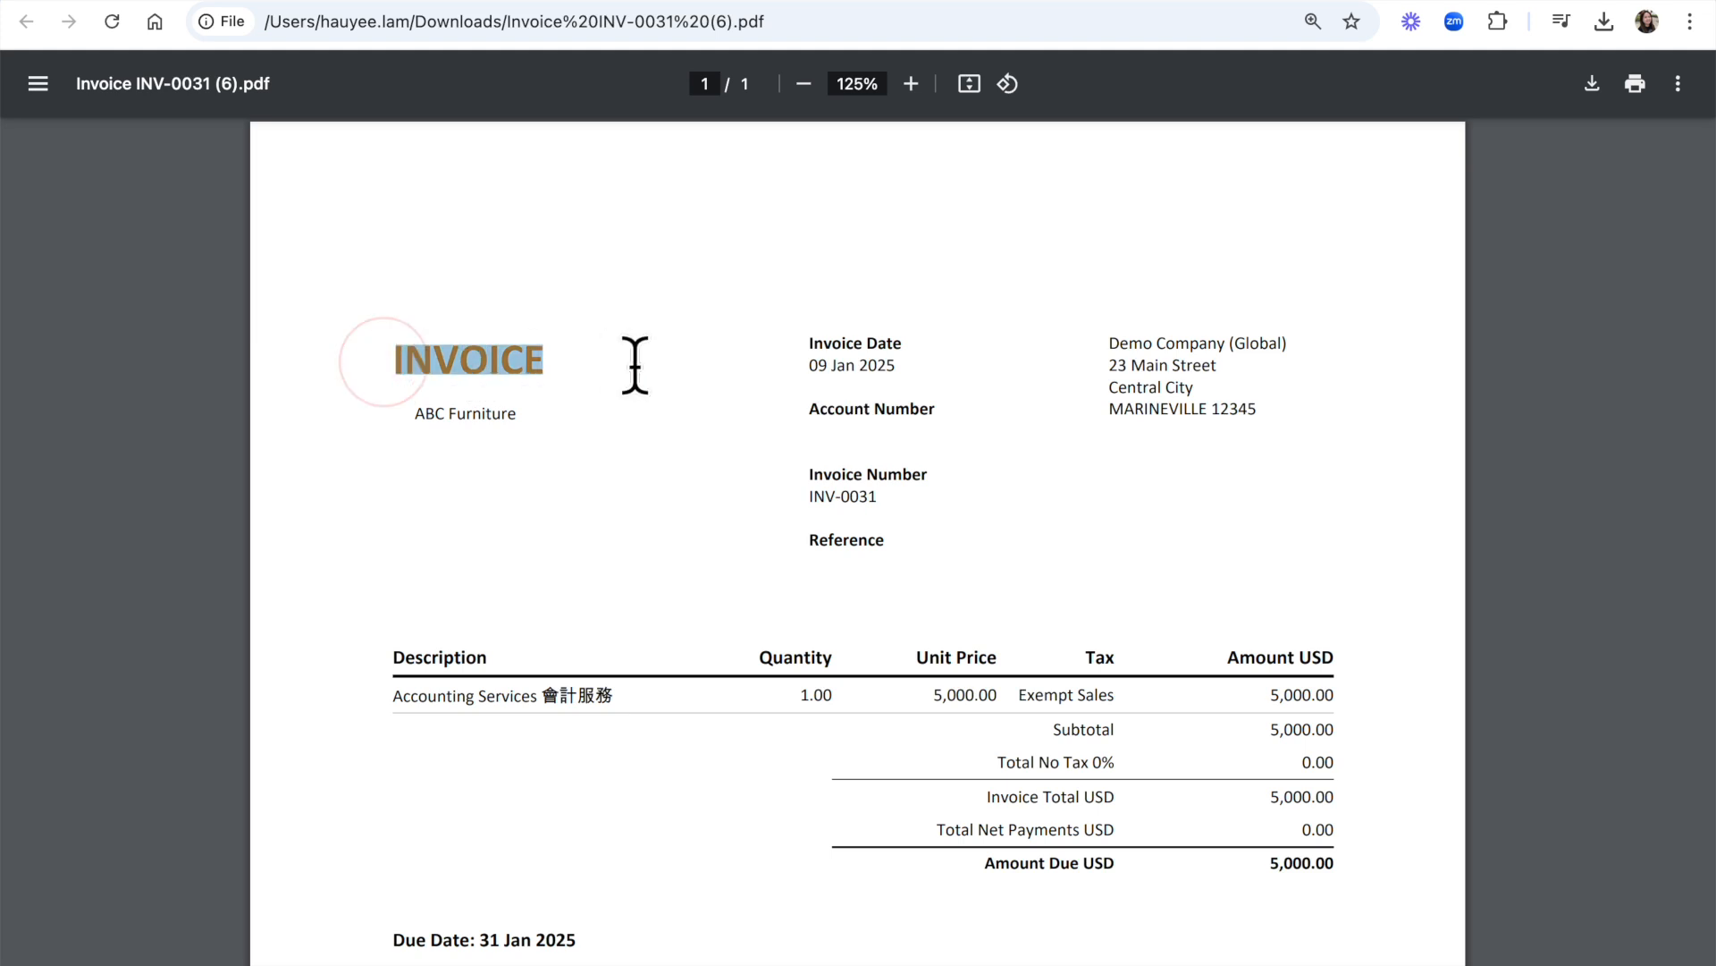
{"action": "left_click", "coordinate": [635, 364]}
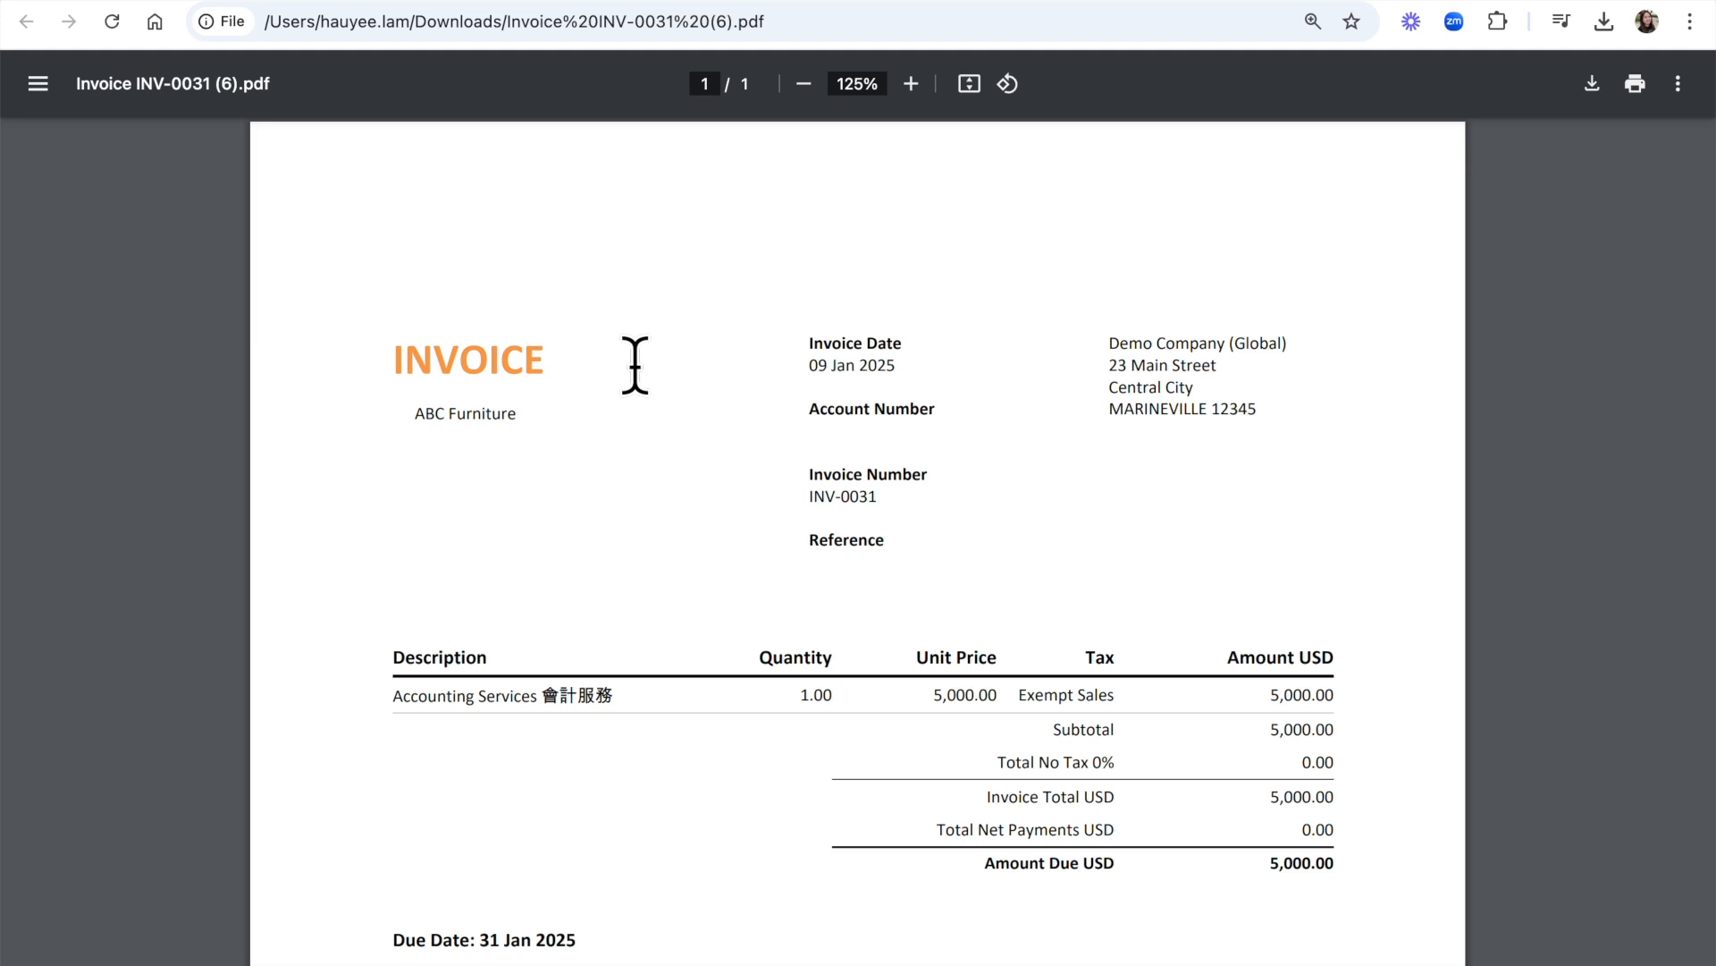
{"action": "left_click_drag", "start_coordinate": [540, 704], "coordinate": [641, 700]}
{"action": "left_click", "coordinate": [642, 702]}
{"action": "left_click", "coordinate": [1180, 2]}
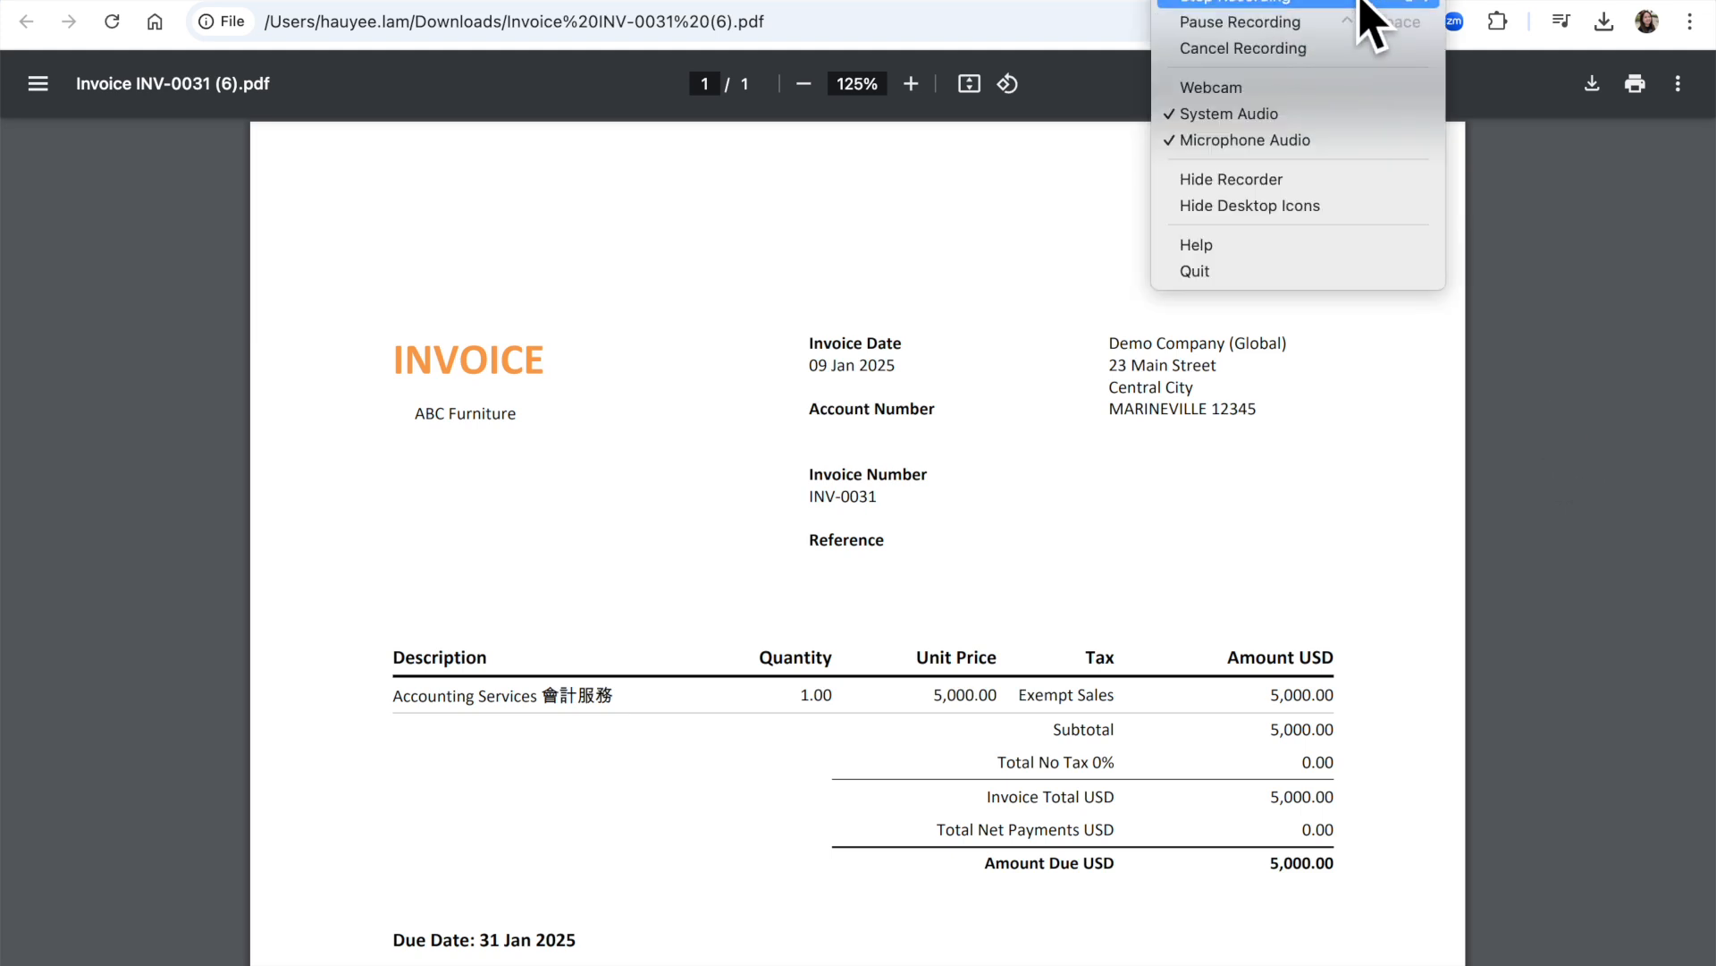